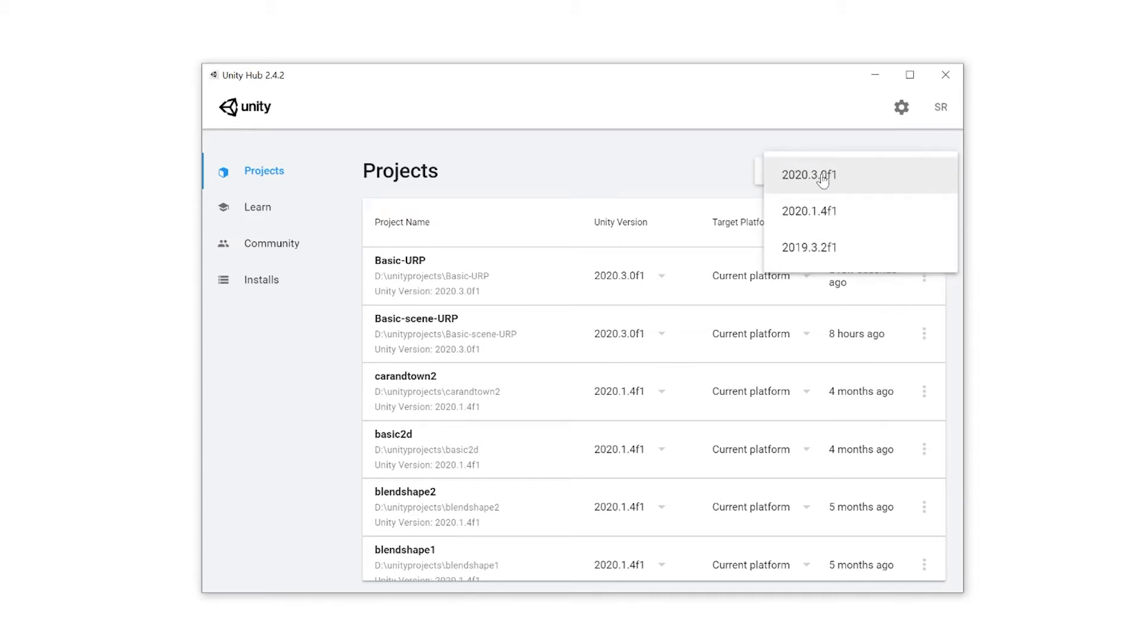
# Create a Unity 2020.3.0f1 project named basic-scene-1-URP from the Universal Render Pipeline template
pyautogui.click(828, 182)
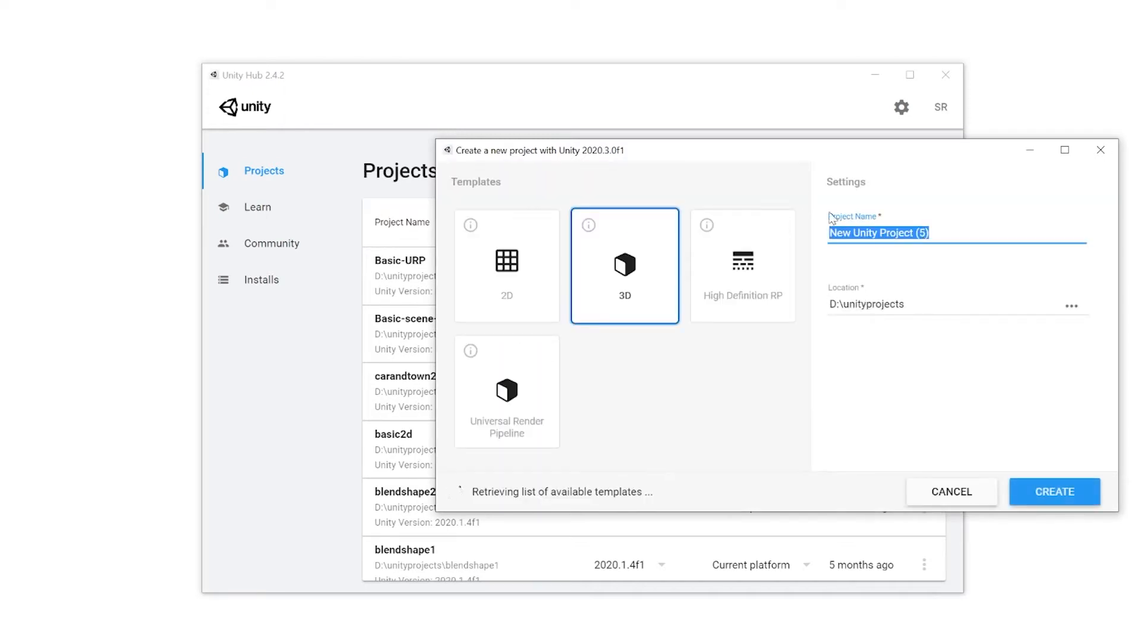
pyautogui.write('basic-scene-1-URP')
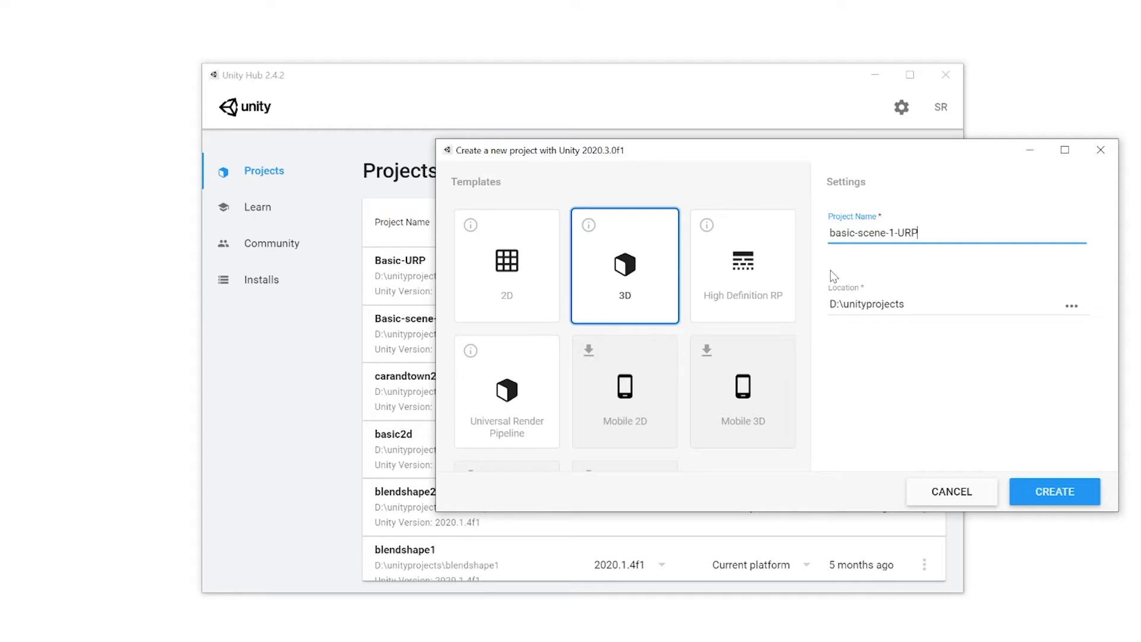
pyautogui.click(511, 396)
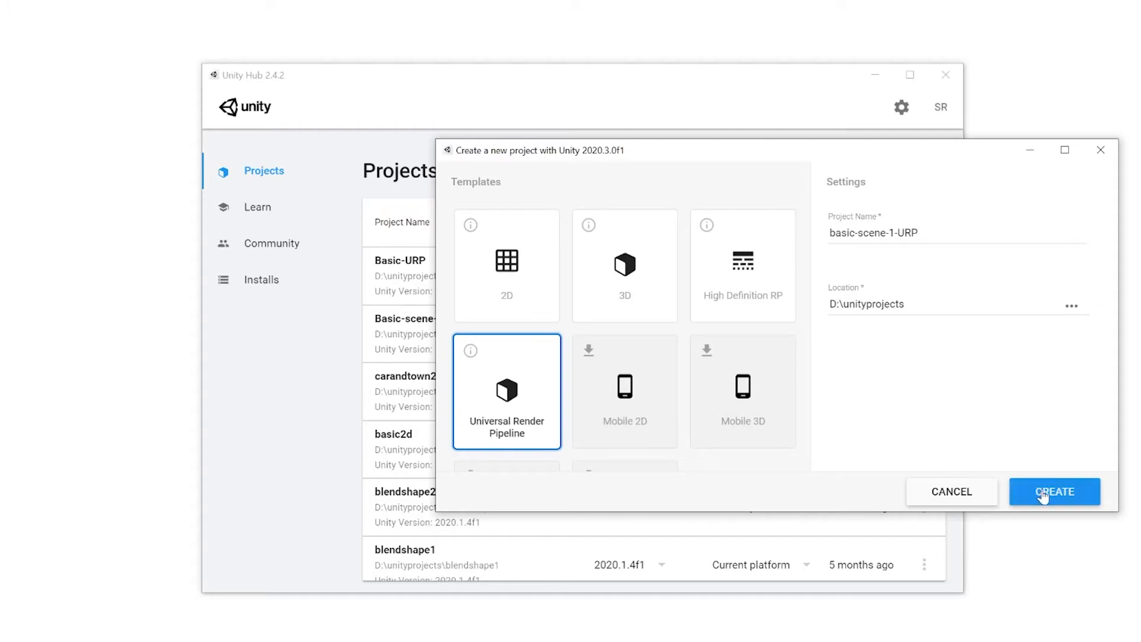
pyautogui.click(1042, 493)
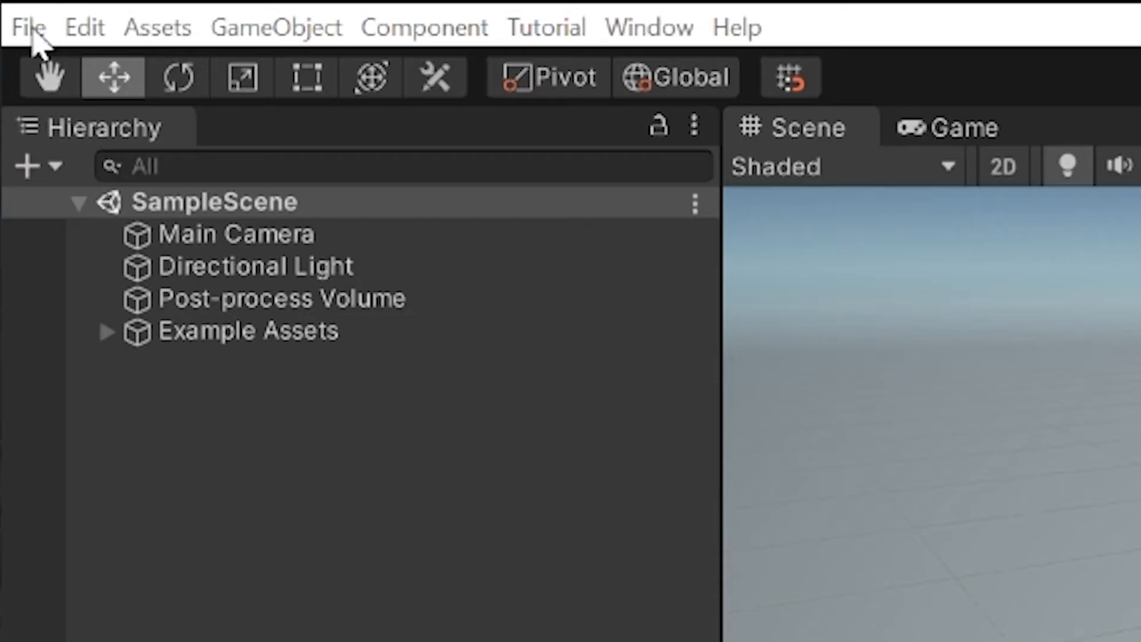
# Save the sample scene under the new name scene01 in the project's Assets folder
pyautogui.click(29, 29)
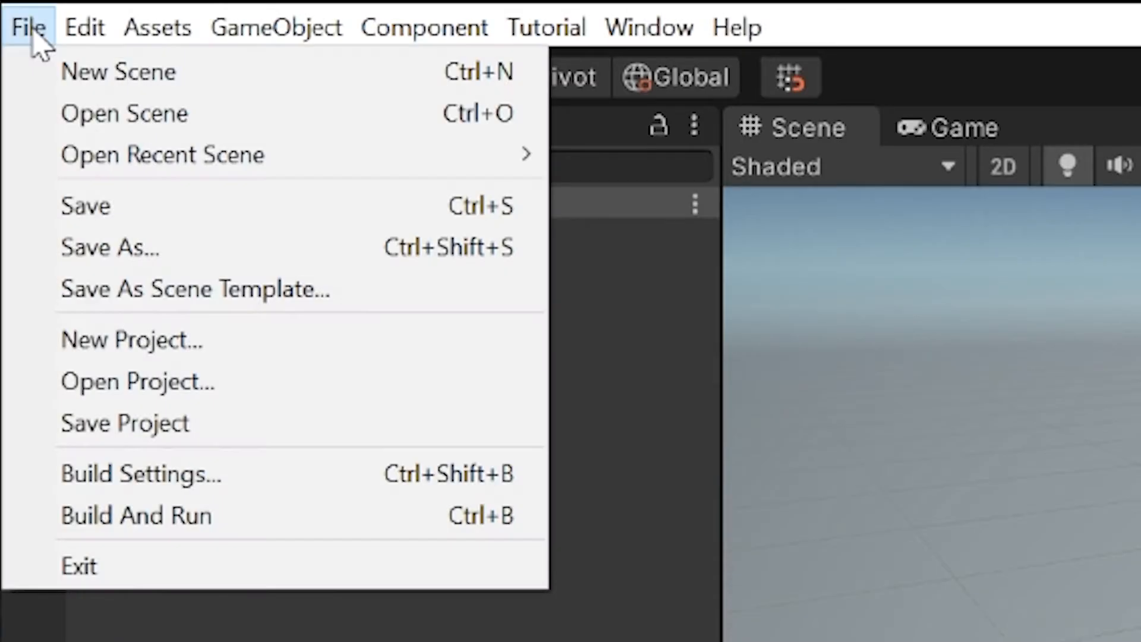
pyautogui.click(150, 257)
pyautogui.write('scene')
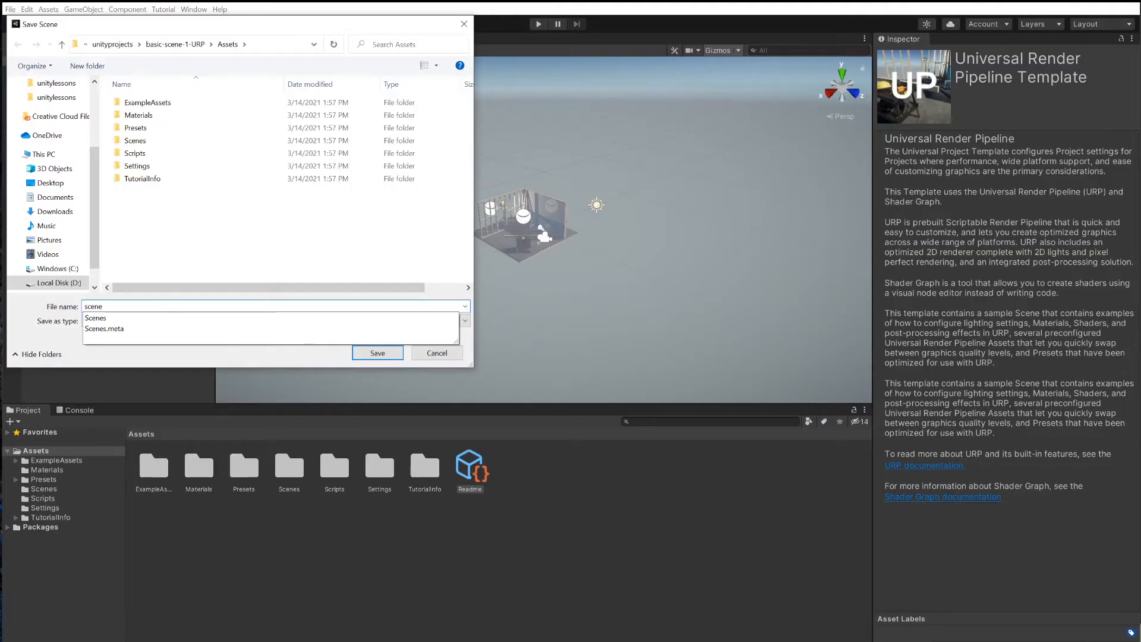
pyautogui.write('01')
pyautogui.press('Return')
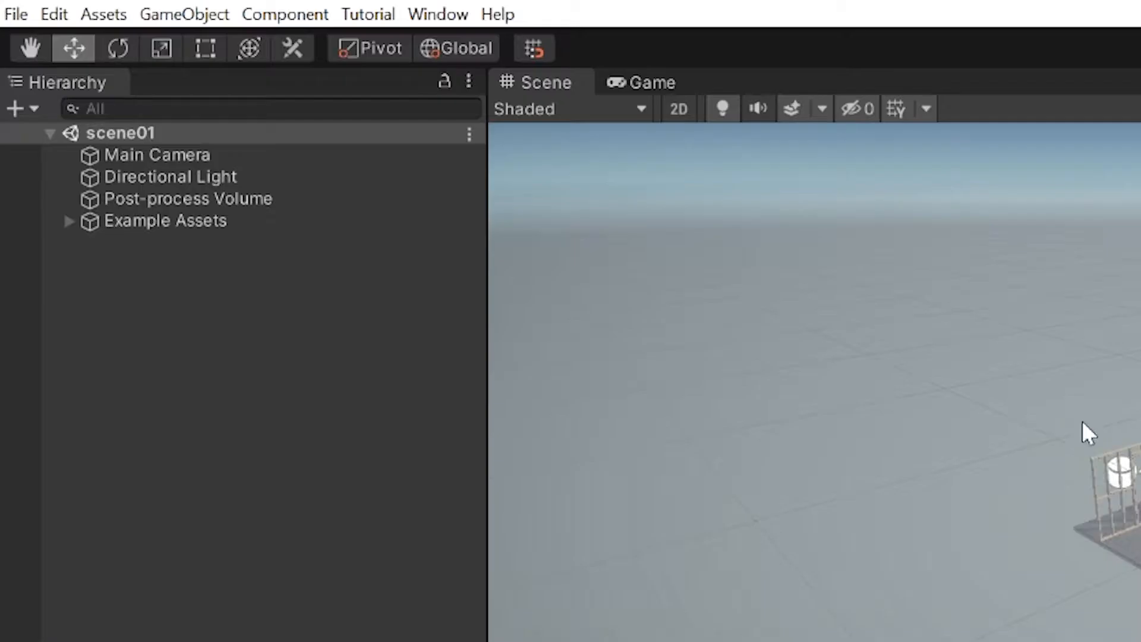
# Delete the Workshop Set and Props objects from the Example Assets group in scene01
pyautogui.click(68, 221)
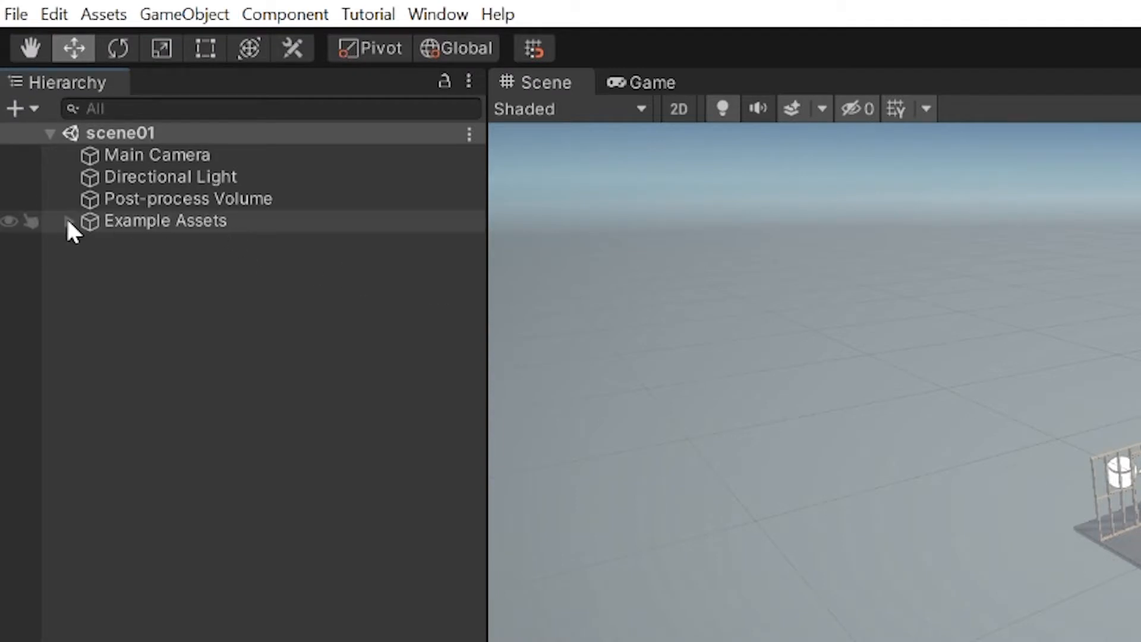
pyautogui.click(178, 244)
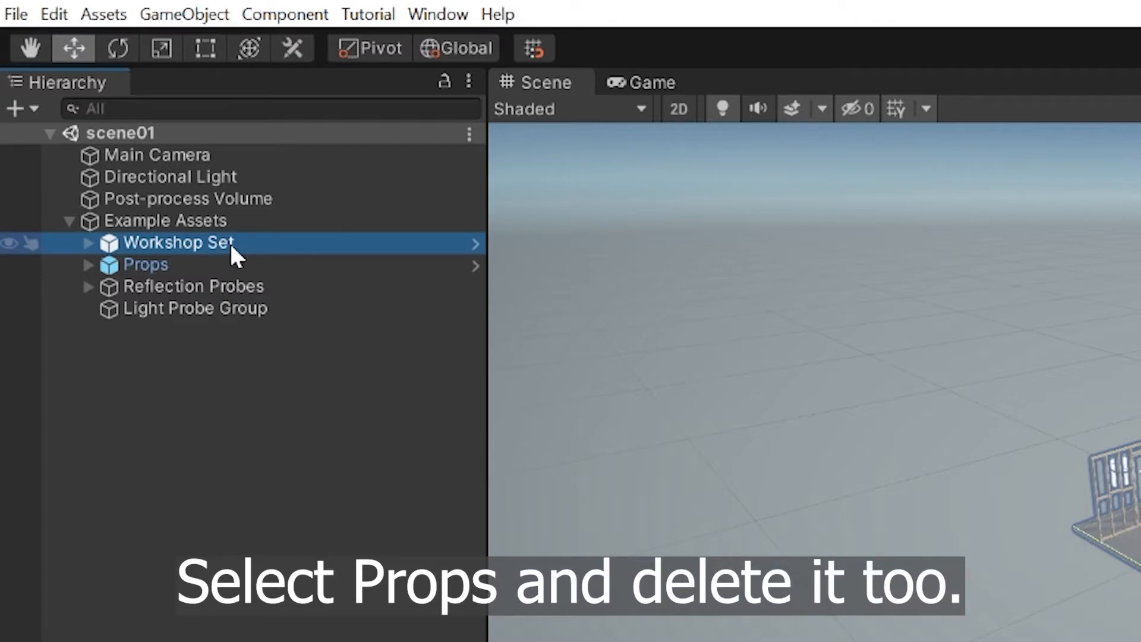
pyautogui.press('Delete')
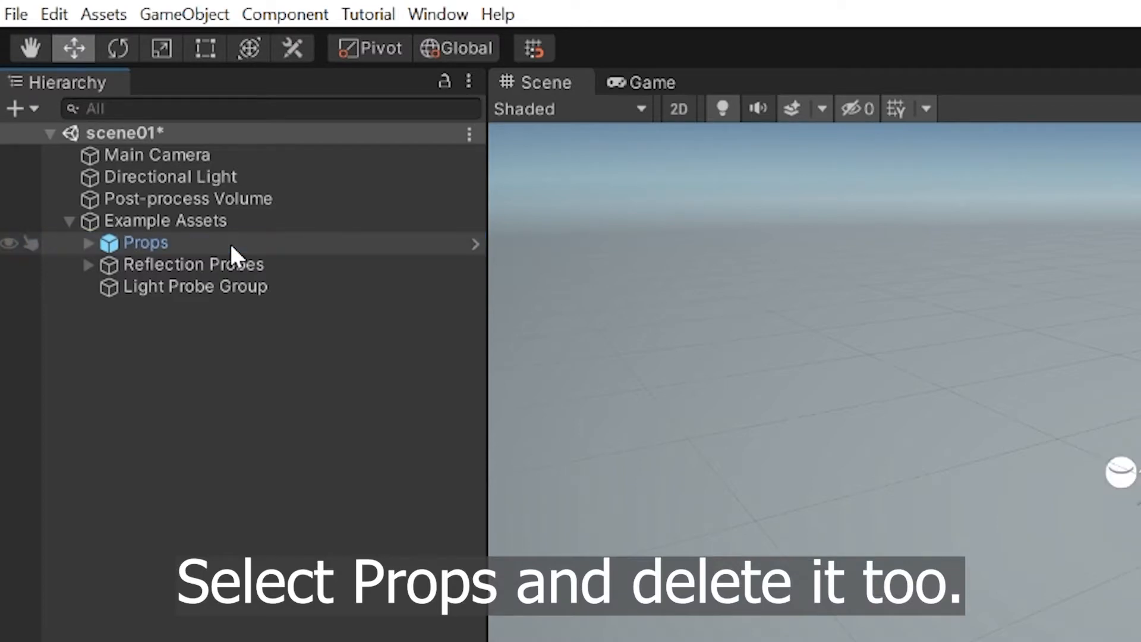
pyautogui.click(230, 244)
pyautogui.press('Delete')
# Create a new folder named room in the project's Assets folder
pyautogui.rightClick(574, 529)
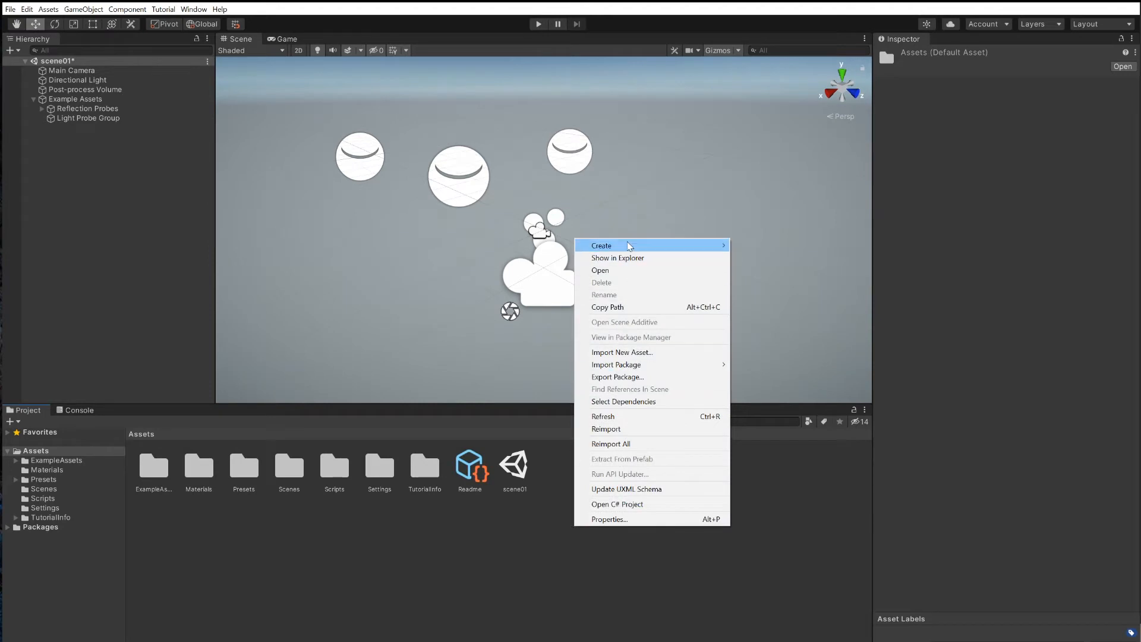
pyautogui.moveTo(629, 245)
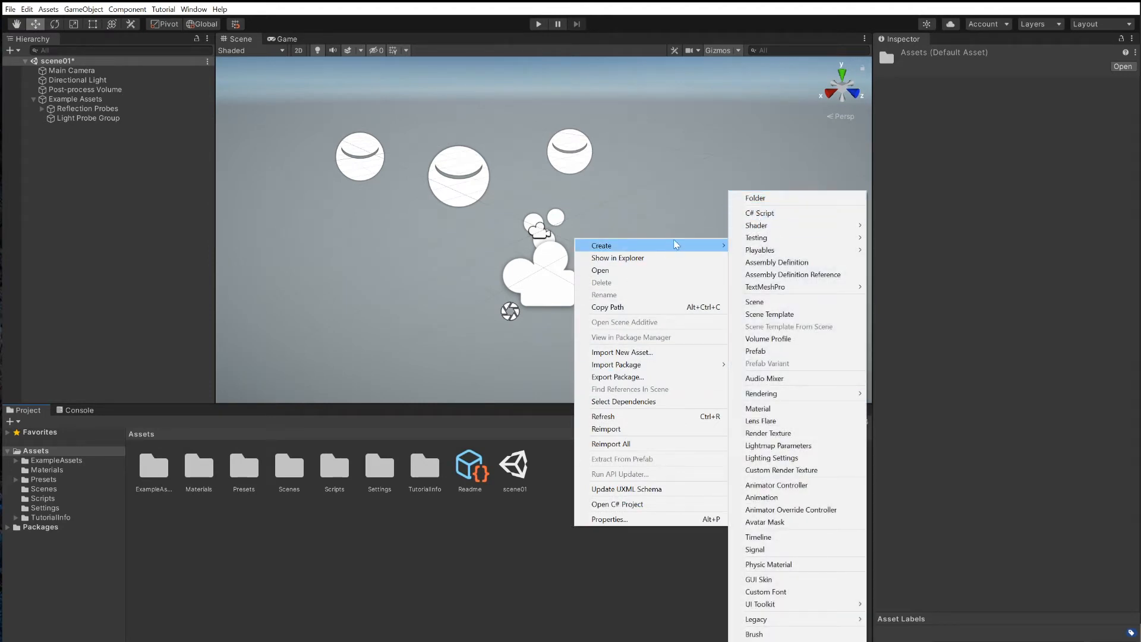
pyautogui.moveTo(713, 244)
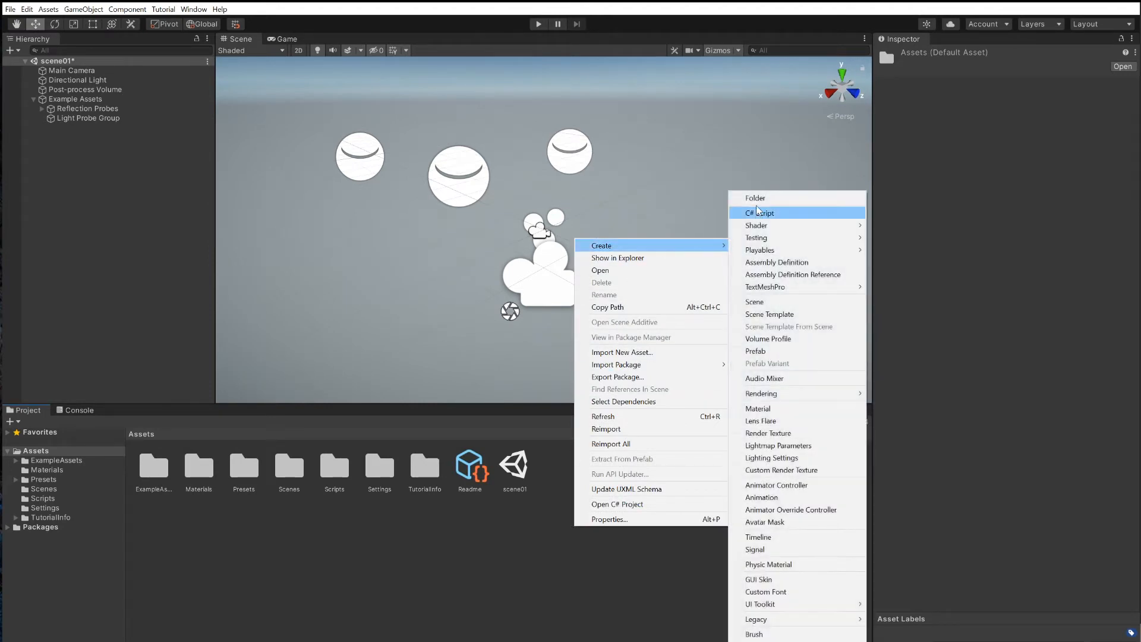
pyautogui.click(757, 198)
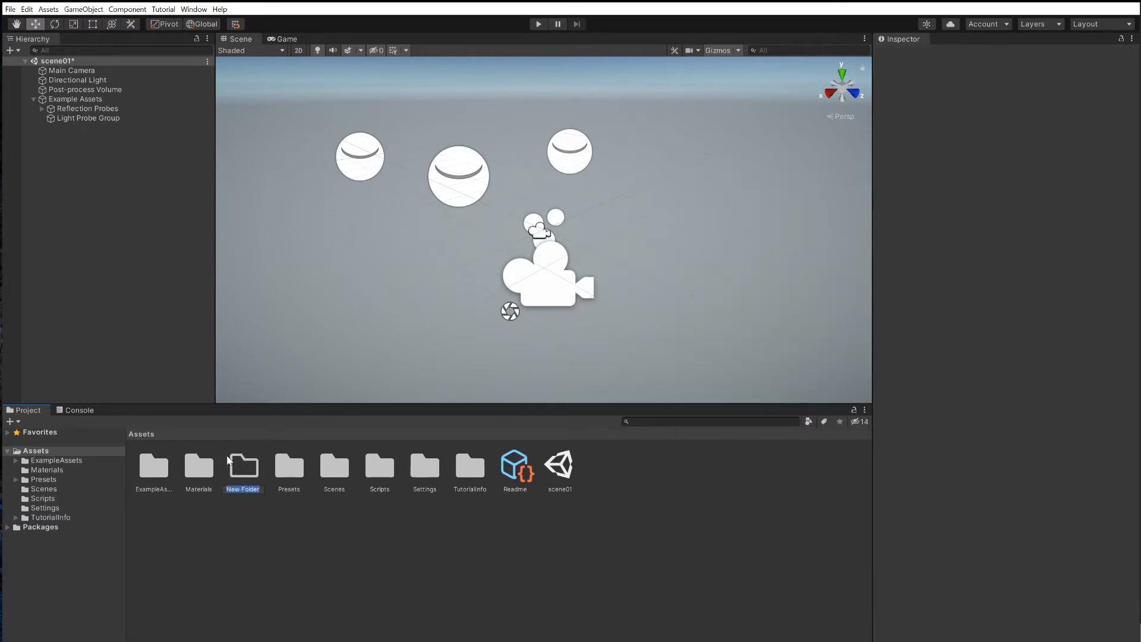
pyautogui.write('room')
pyautogui.press('Return')
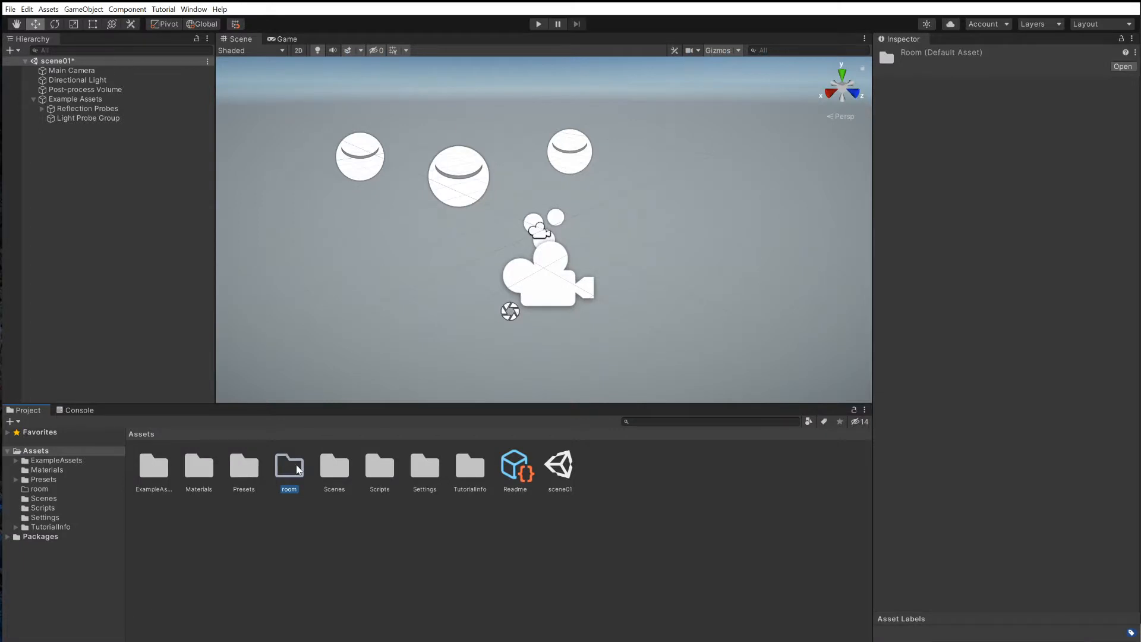
# Import the room10.fbx model as a new asset into the room folder
pyautogui.doubleClick(292, 471)
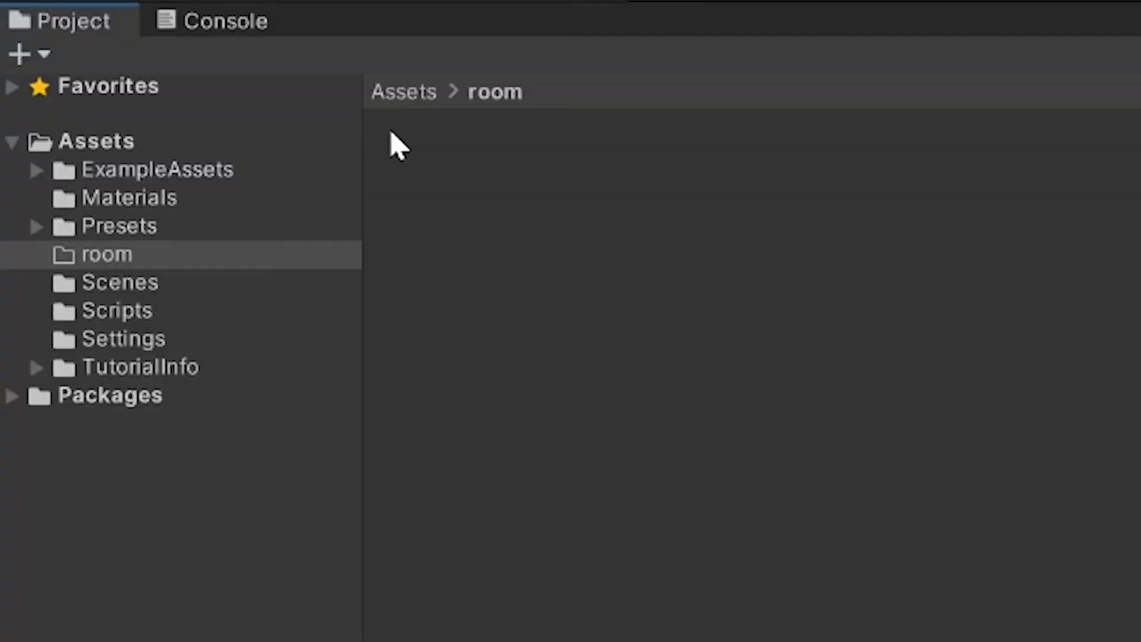
pyautogui.click(393, 95)
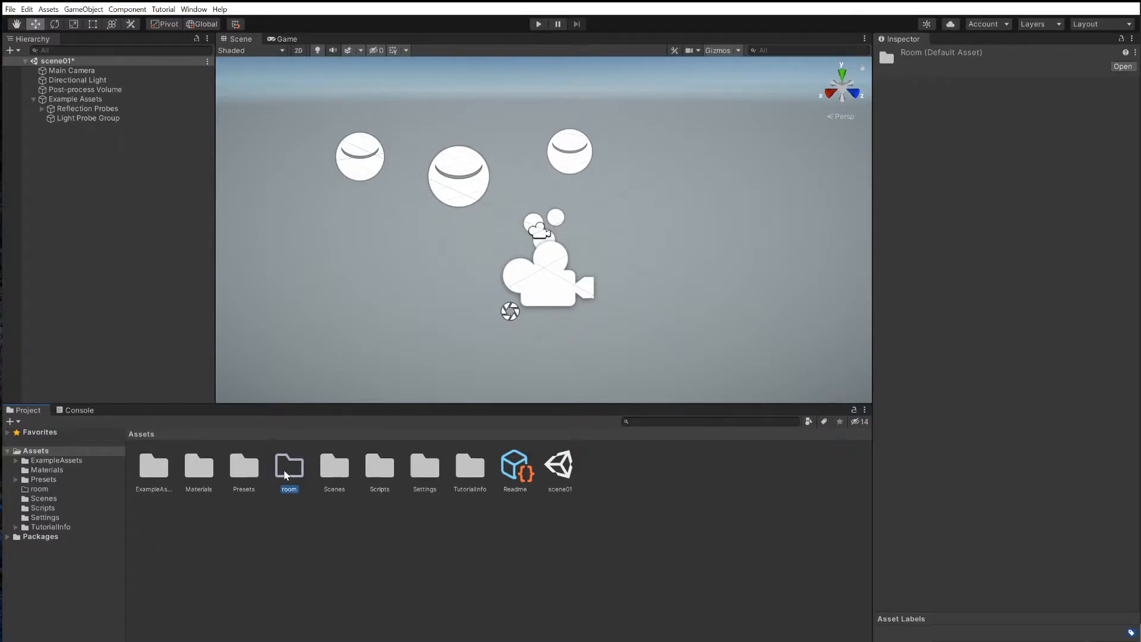
pyautogui.doubleClick(287, 470)
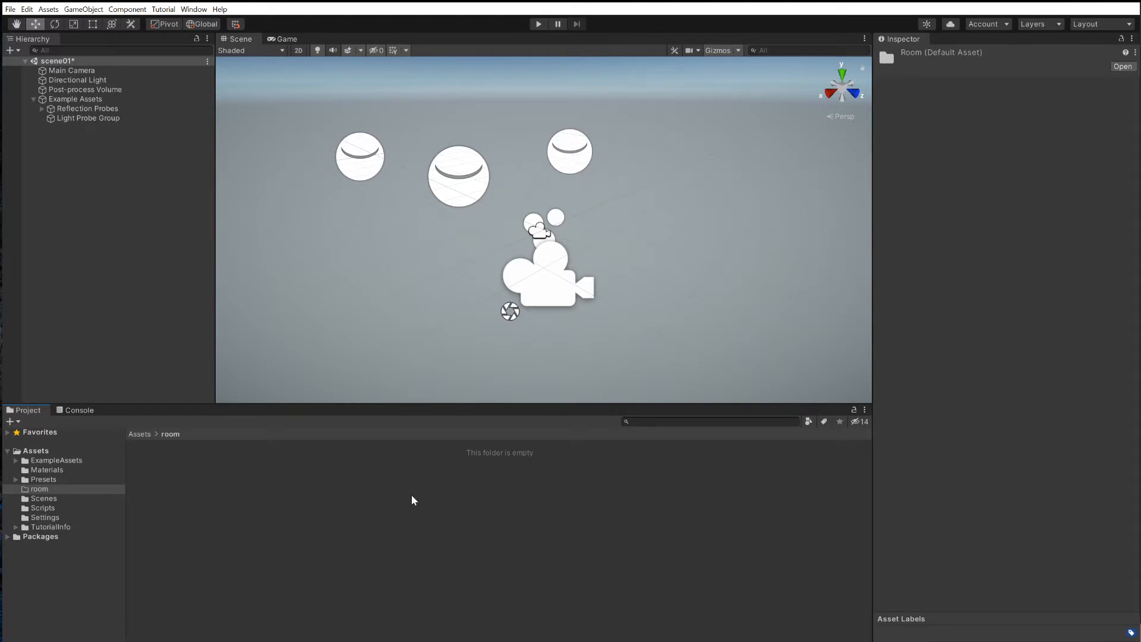
pyautogui.rightClick(337, 497)
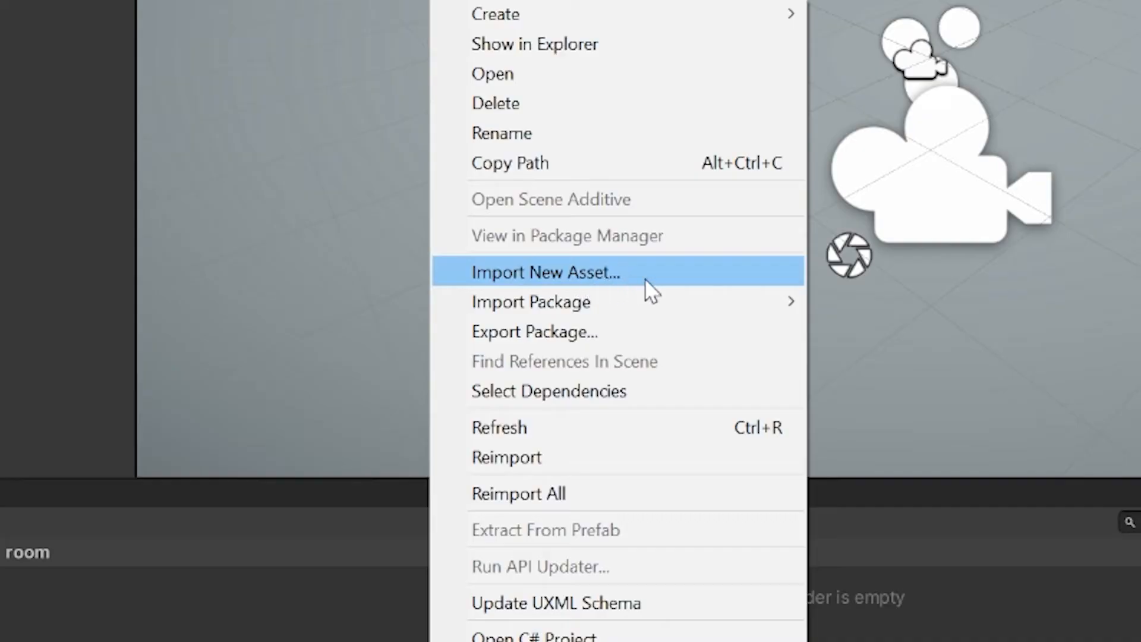
pyautogui.click(646, 280)
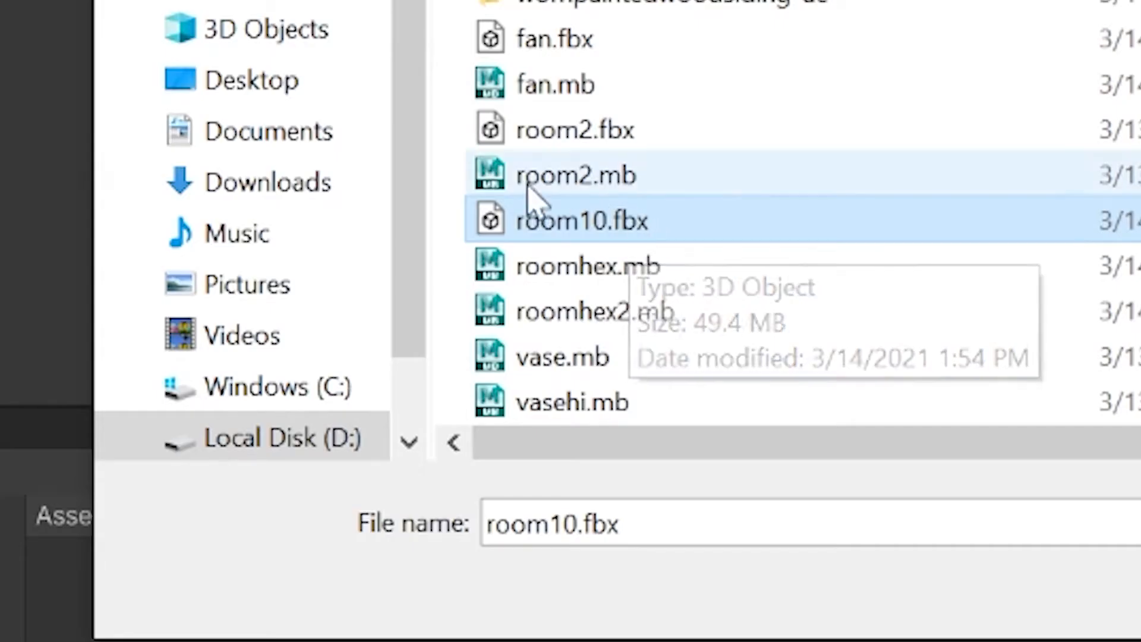
pyautogui.click(555, 228)
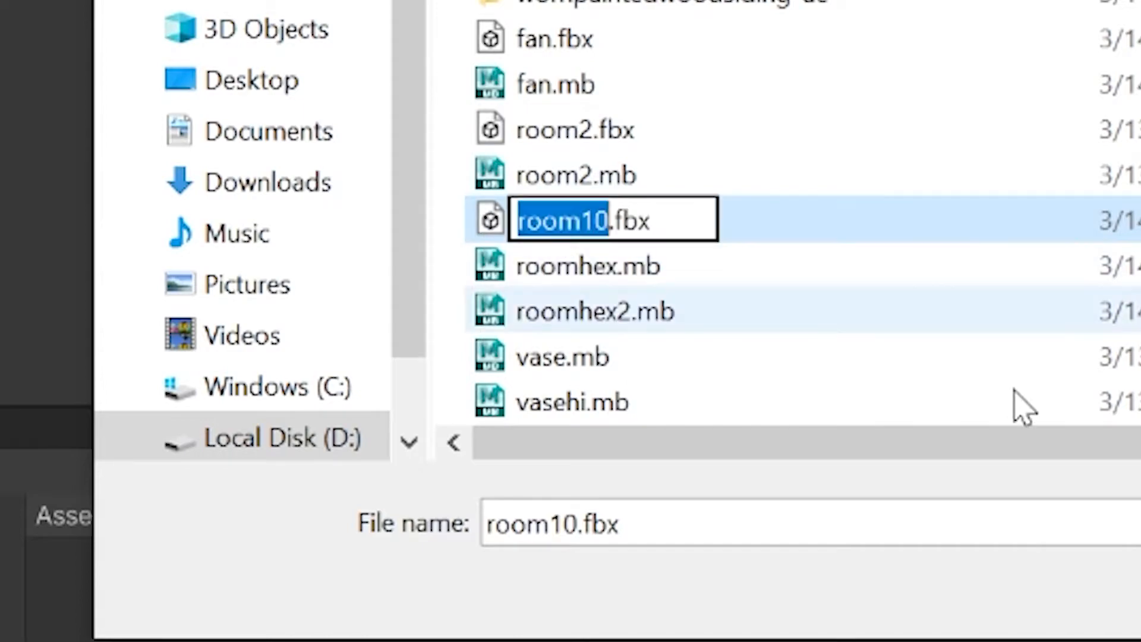
pyautogui.click(513, 456)
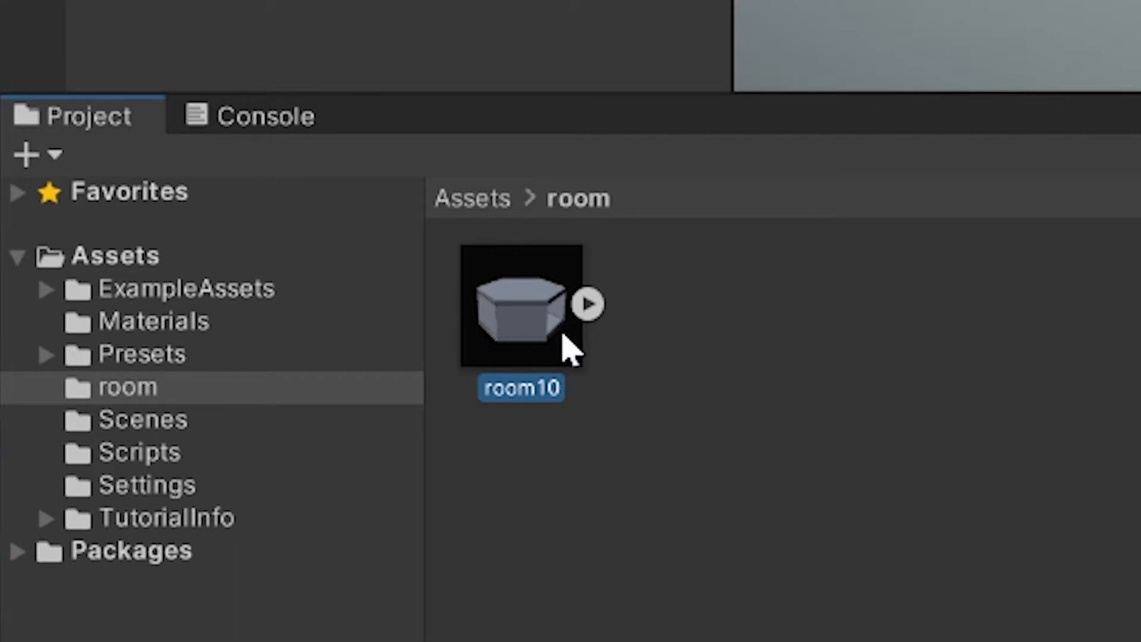
# Examine the meshes and materials contained in the imported room10 model asset
pyautogui.click(595, 314)
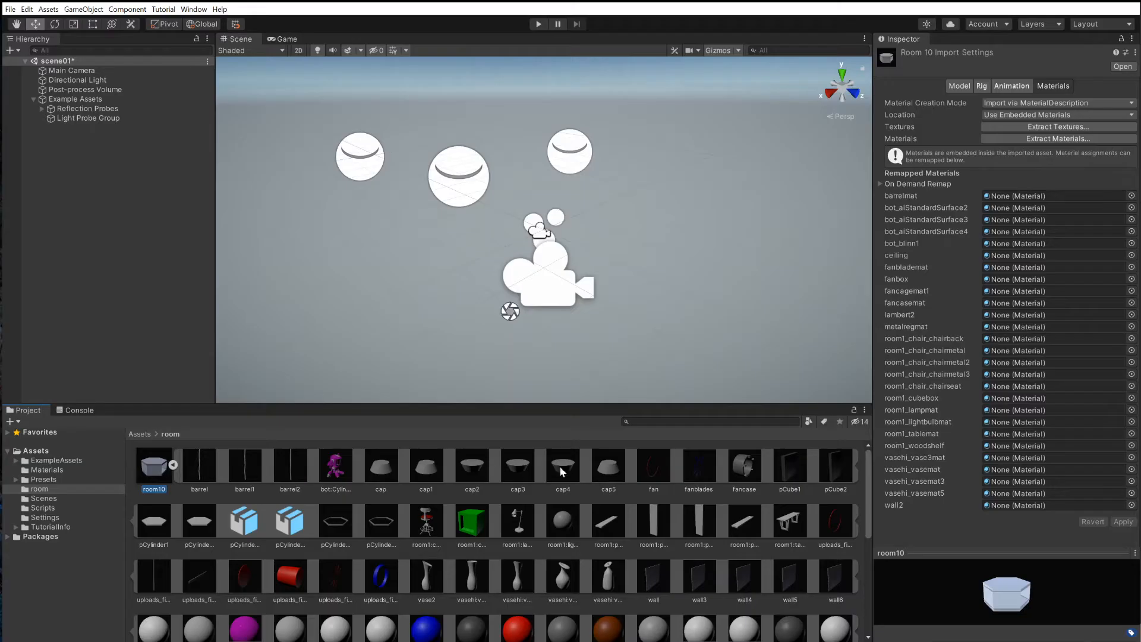
pyautogui.scroll(-3, 674, 552)
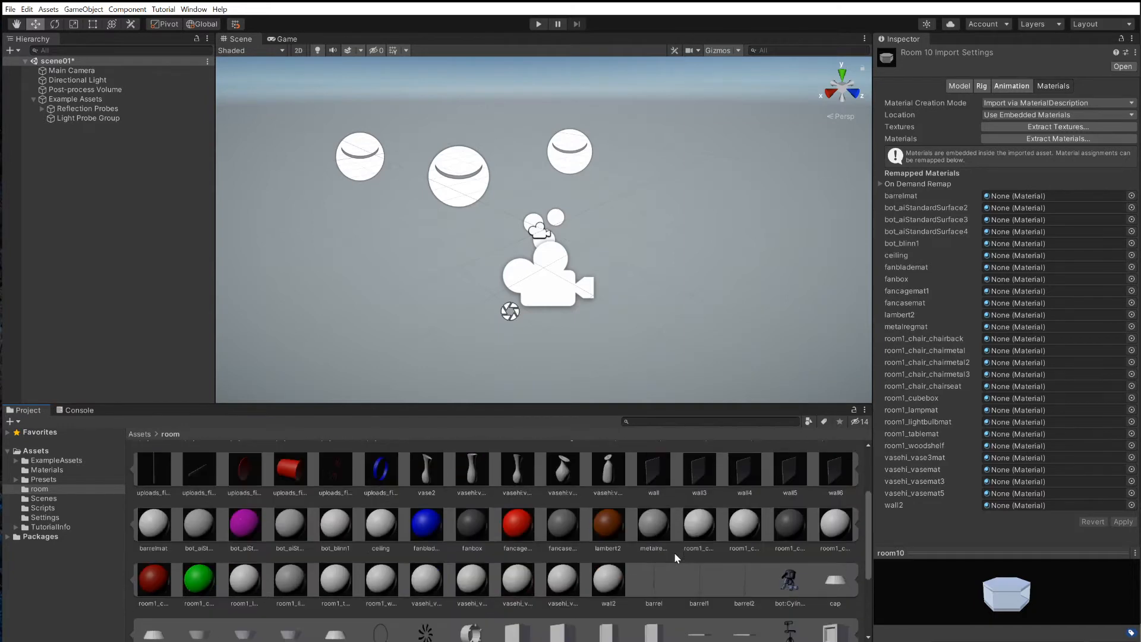
pyautogui.scroll(3, 675, 551)
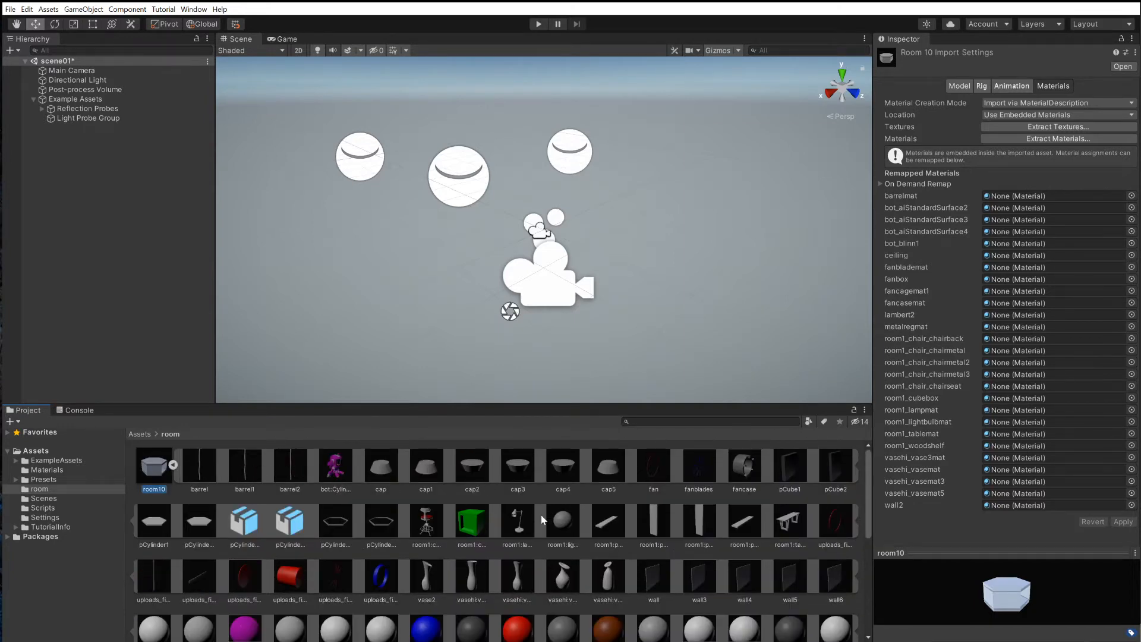
pyautogui.scroll(-3, 541, 515)
pyautogui.scroll(3, 496, 533)
pyautogui.click(173, 466)
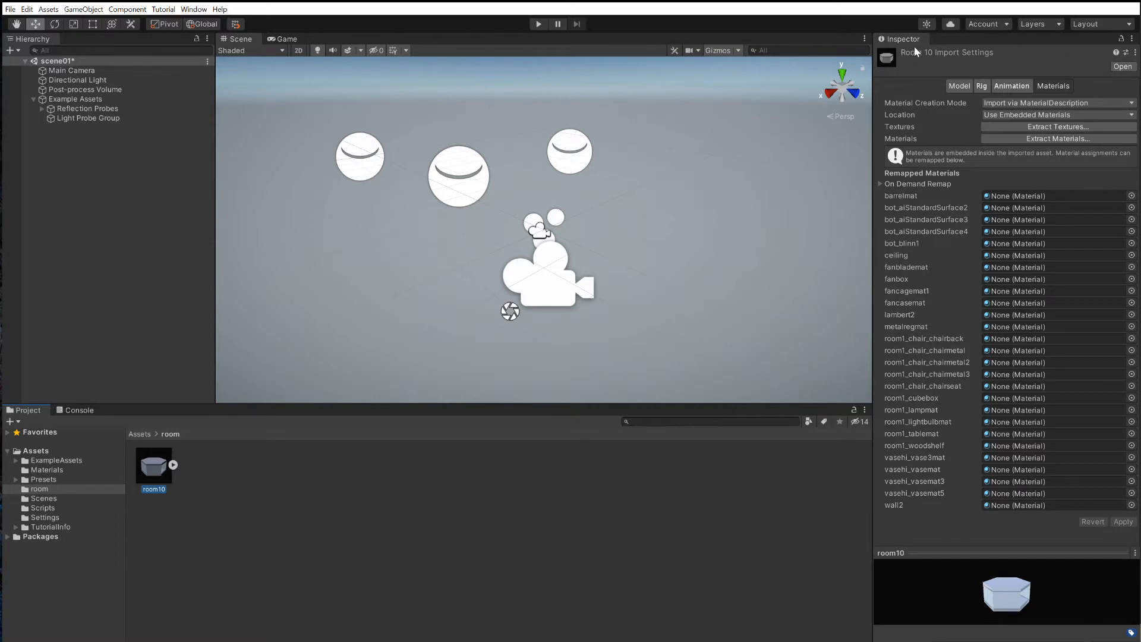
# Extract room10's embedded textures and materials into the Assets/room folder, fixing the flagged normal map import settings
pyautogui.click(1057, 129)
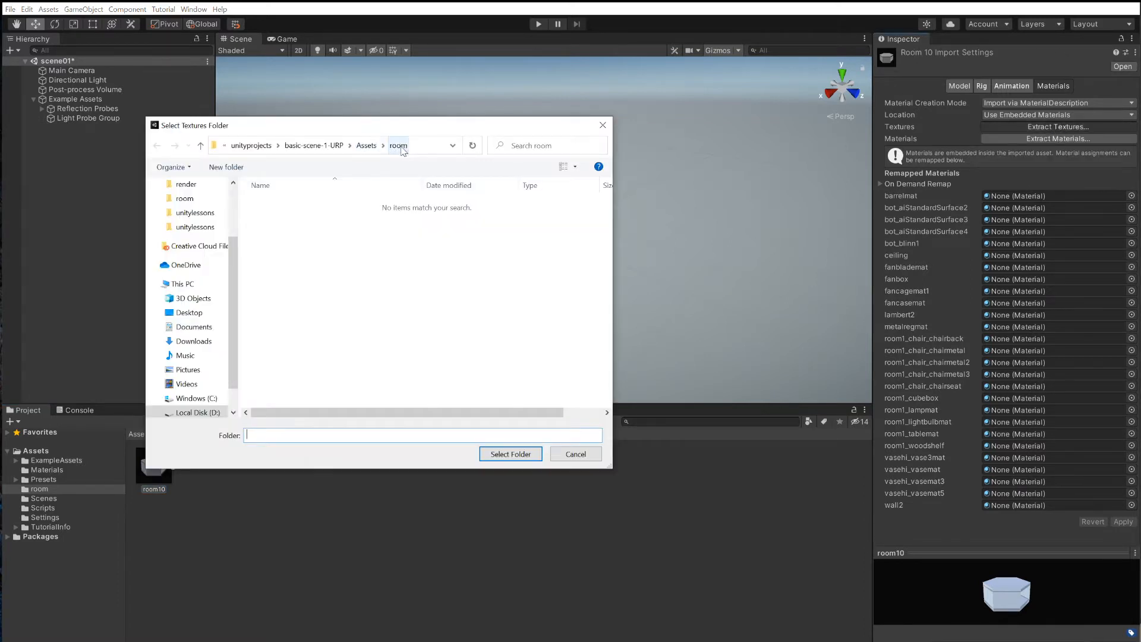
pyautogui.click(510, 454)
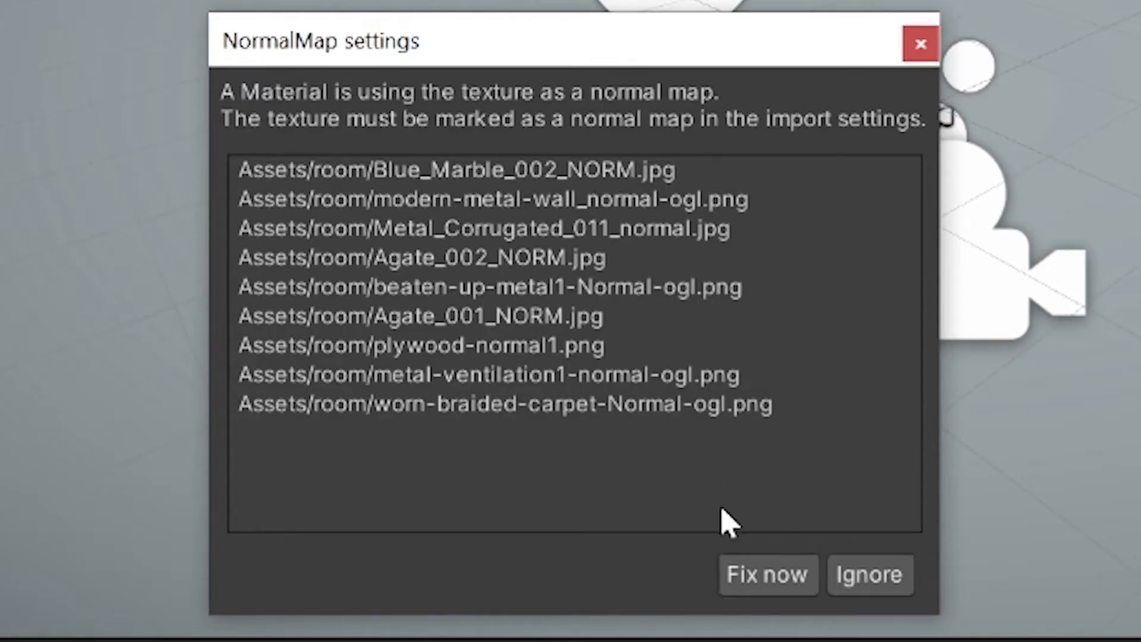
pyautogui.click(768, 594)
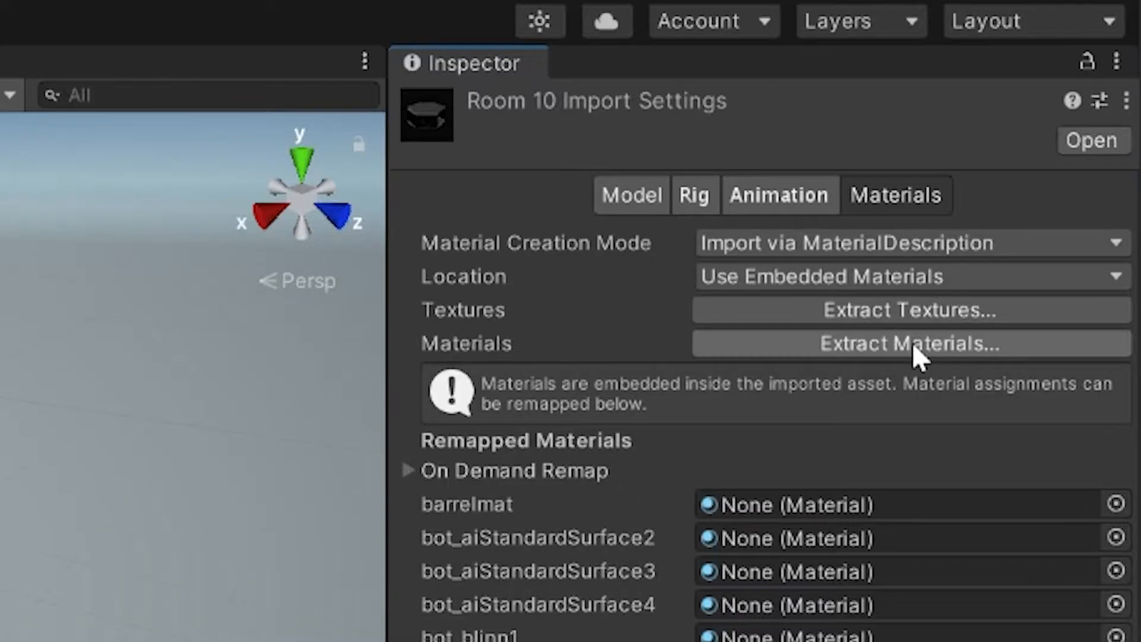
pyautogui.click(911, 342)
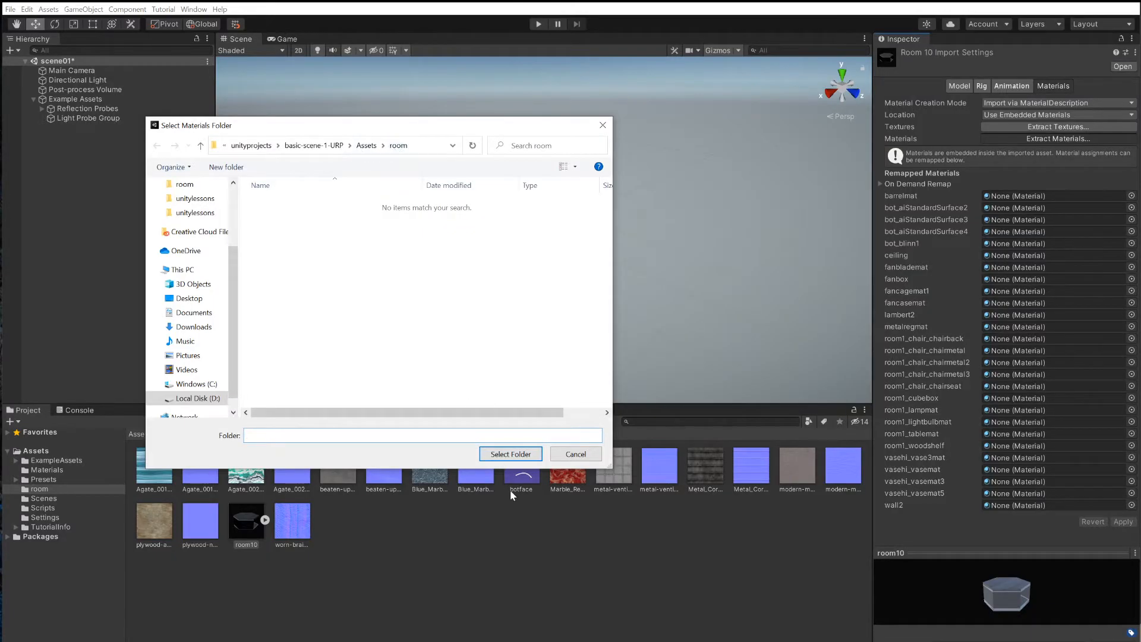
pyautogui.click(510, 453)
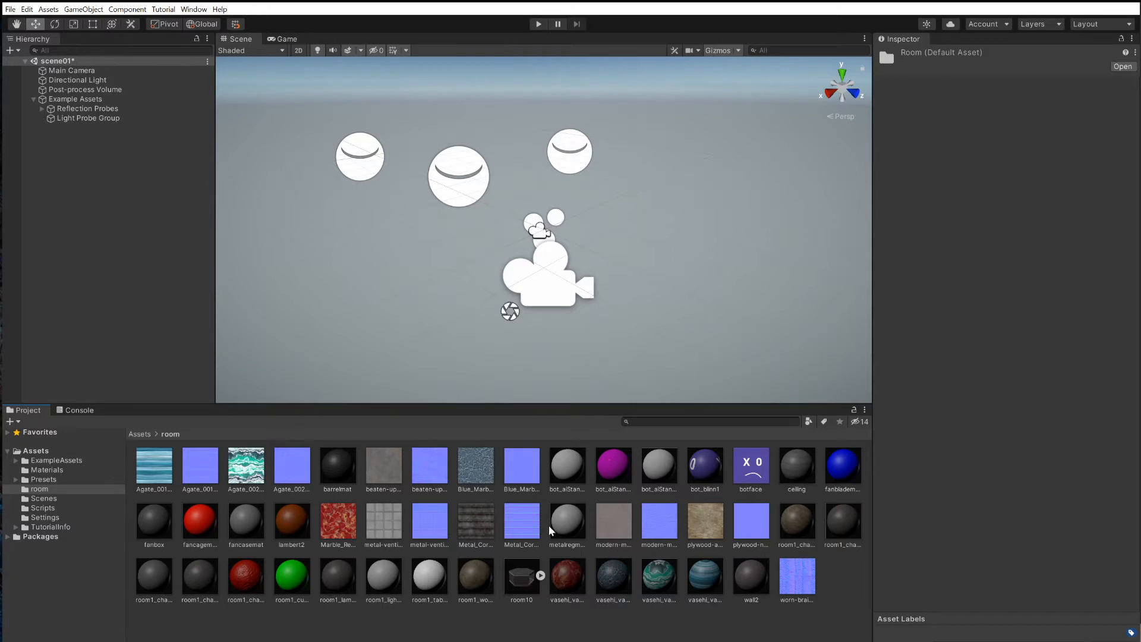
# Add the room10 model to scene01 as a top-level object and inspect the room's interior with its furniture and robot
pyautogui.moveTo(523, 575); pyautogui.dragTo(68, 163)
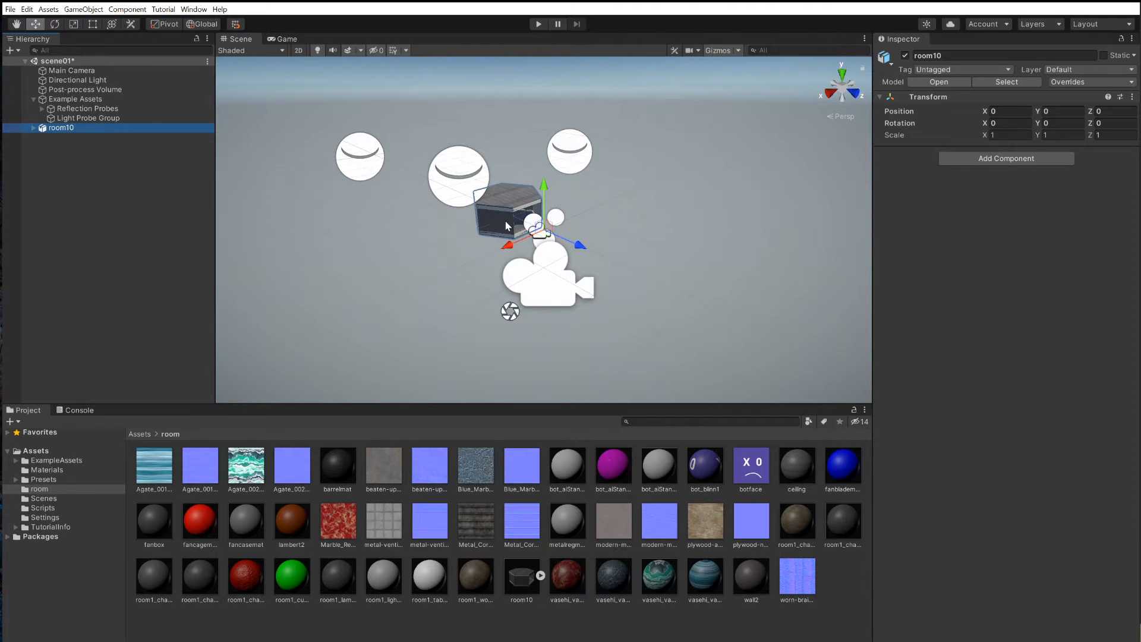
pyautogui.click(505, 219)
pyautogui.press('f')
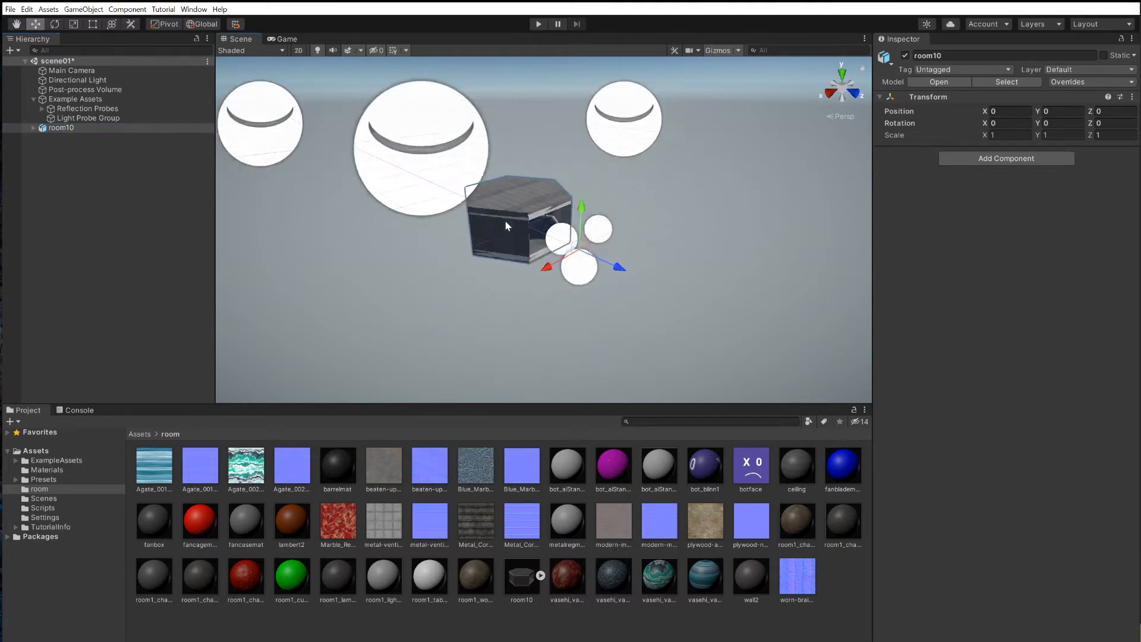
pyautogui.keyDown('alt'); pyautogui.moveTo(557, 321); pyautogui.dragTo(524, 266); pyautogui.keyUp('alt')
pyautogui.keyDown('alt'); pyautogui.moveTo(524, 266); pyautogui.dragTo(612, 319, button='right'); pyautogui.keyUp('alt')
pyautogui.moveTo(591, 319)
pyautogui.mouseDown(button='middle')
pyautogui.moveTo(589, 289)
pyautogui.moveTo(590, 341)
pyautogui.mouseUp(button='middle')
pyautogui.moveTo(526, 331)
pyautogui.keyDown('alt'); pyautogui.mouseDown(button='right')
pyautogui.moveTo(812, 322)
pyautogui.moveTo(629, 326)
pyautogui.mouseUp(button='right'); pyautogui.keyUp('alt')
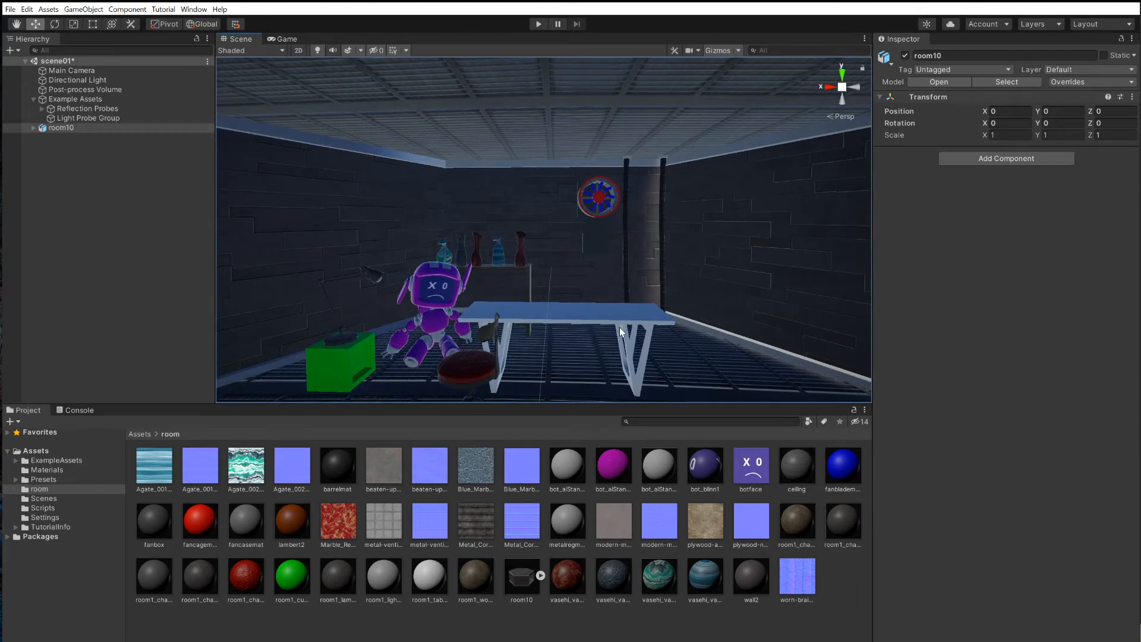
pyautogui.moveTo(619, 327); pyautogui.dragTo(606, 296, button='middle')
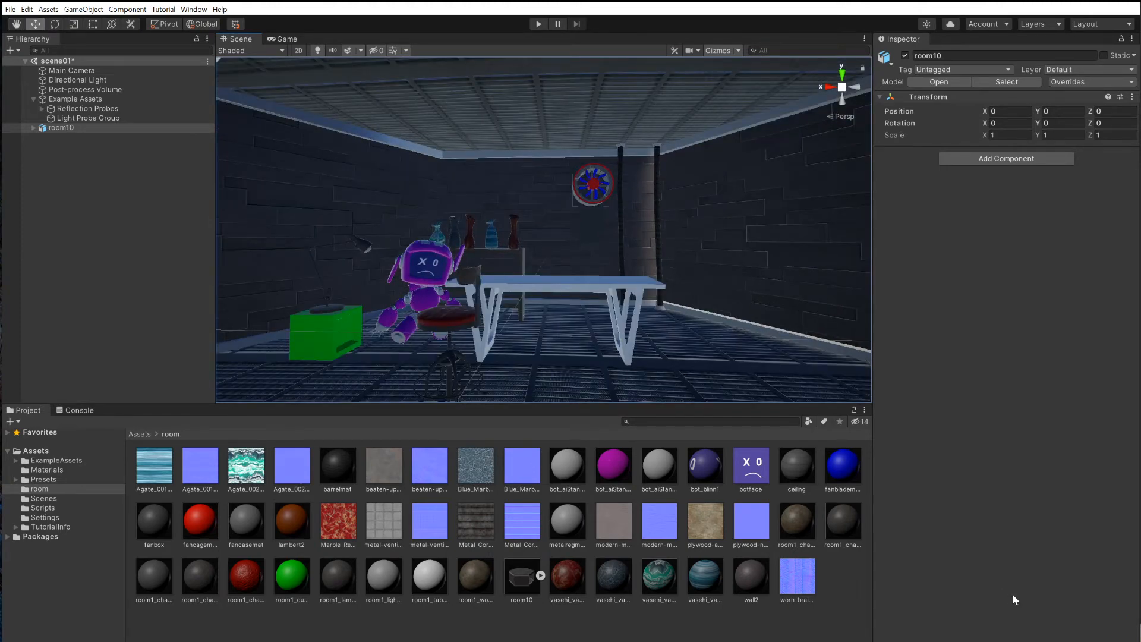
# Examine the room's wall surface up close and select the wall2 material to inspect its surface inputs
pyautogui.hotkey('alt', 'Tab')
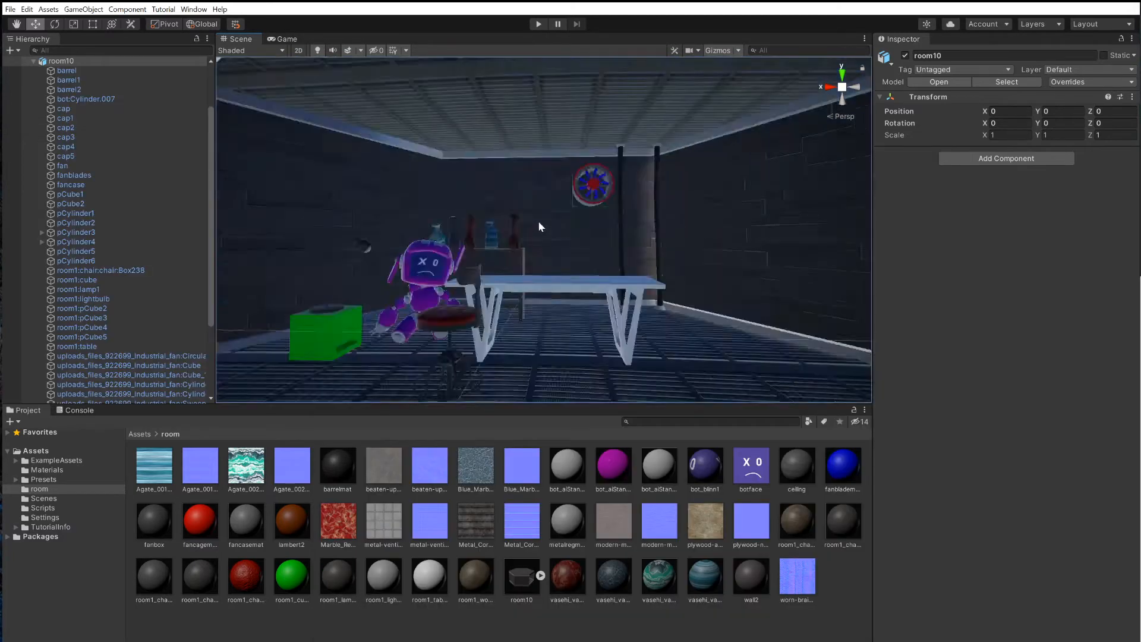
pyautogui.scroll(5, 538, 220)
pyautogui.keyDown('alt'); pyautogui.moveTo(532, 238); pyautogui.dragTo(515, 308, button='right'); pyautogui.keyUp('alt')
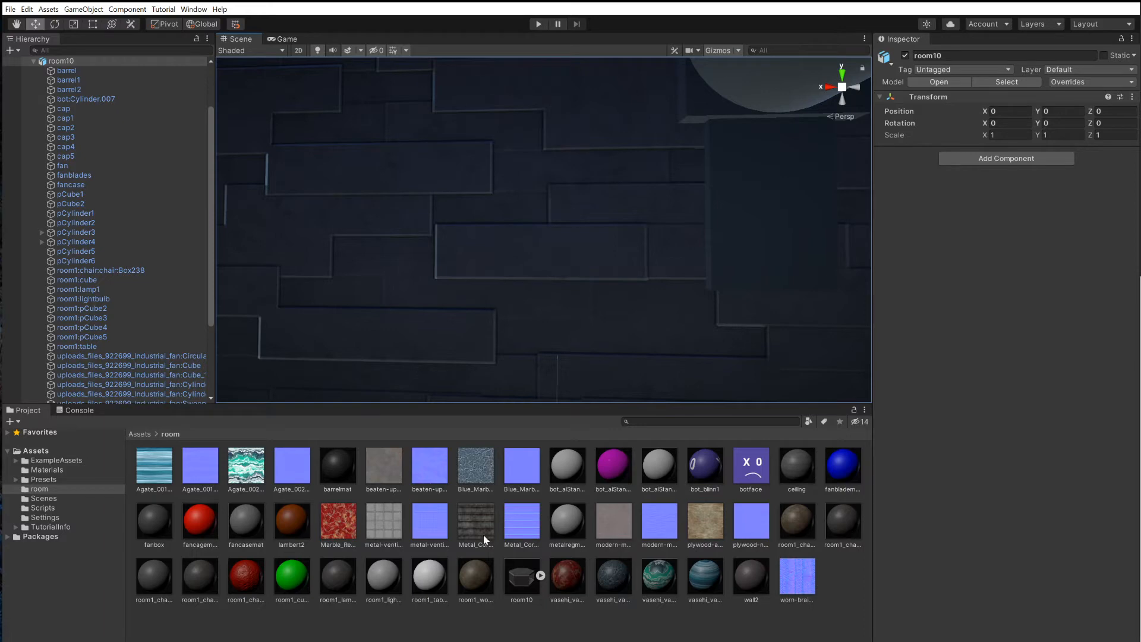
pyautogui.click(405, 261)
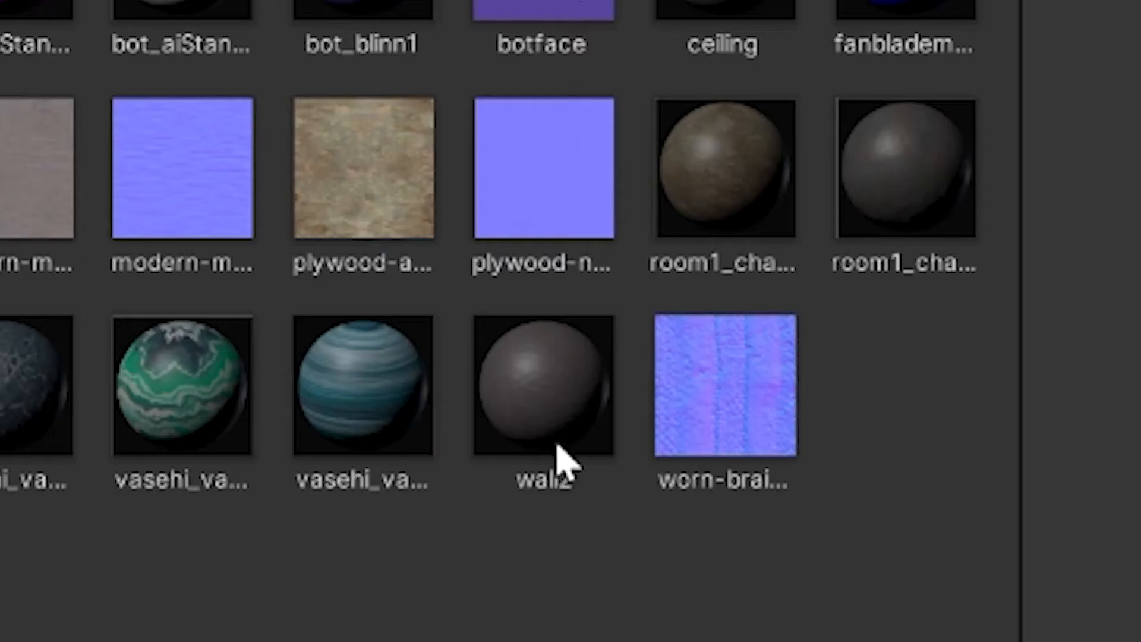
pyautogui.click(550, 409)
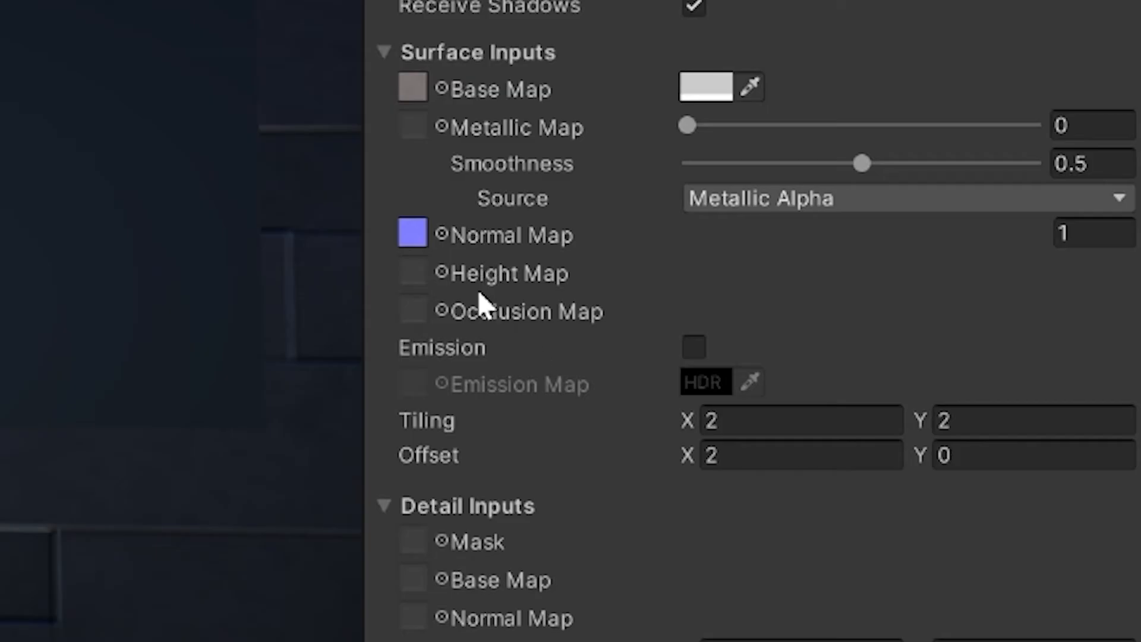
# Import modern-metal-wall_ao.png and modern-metal-wall_height.png from the modern-metal-wall1-unity folder in File Explorer into the room assets folder
pyautogui.hotkey('alt', 'Tab')
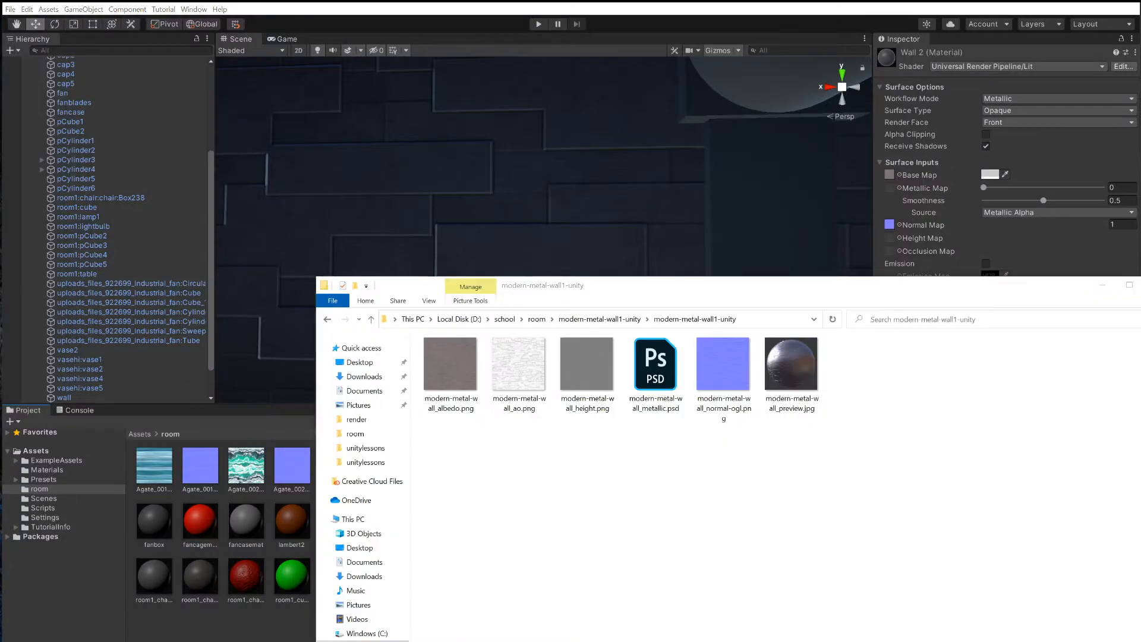
pyautogui.moveTo(592, 293); pyautogui.dragTo(960, 264)
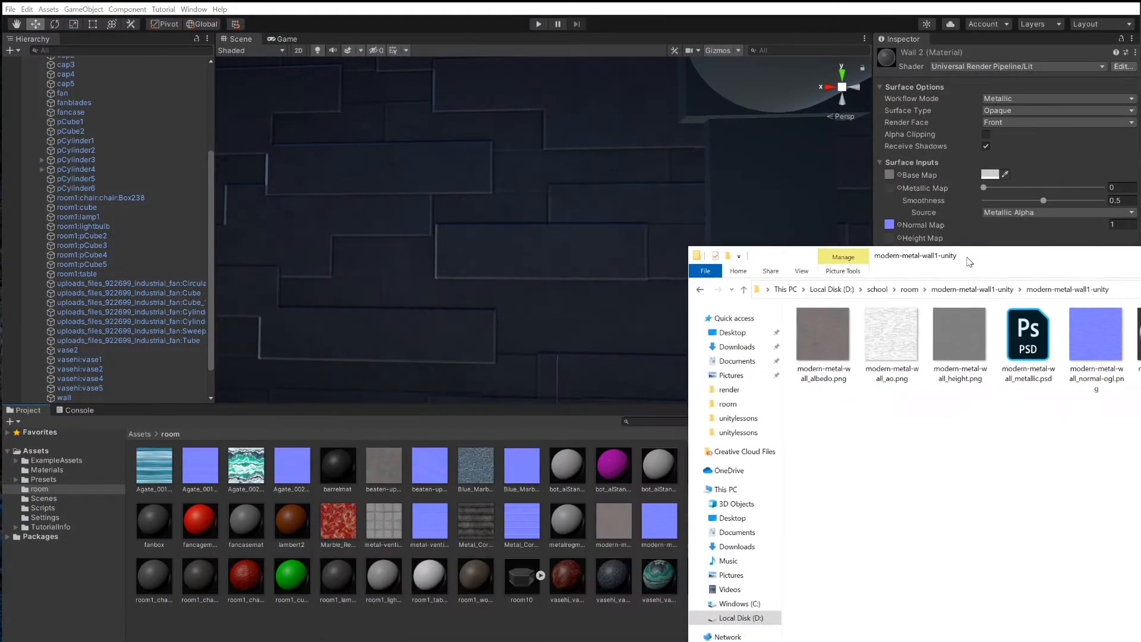
pyautogui.click(887, 342)
pyautogui.moveTo(887, 342); pyautogui.dragTo(536, 618)
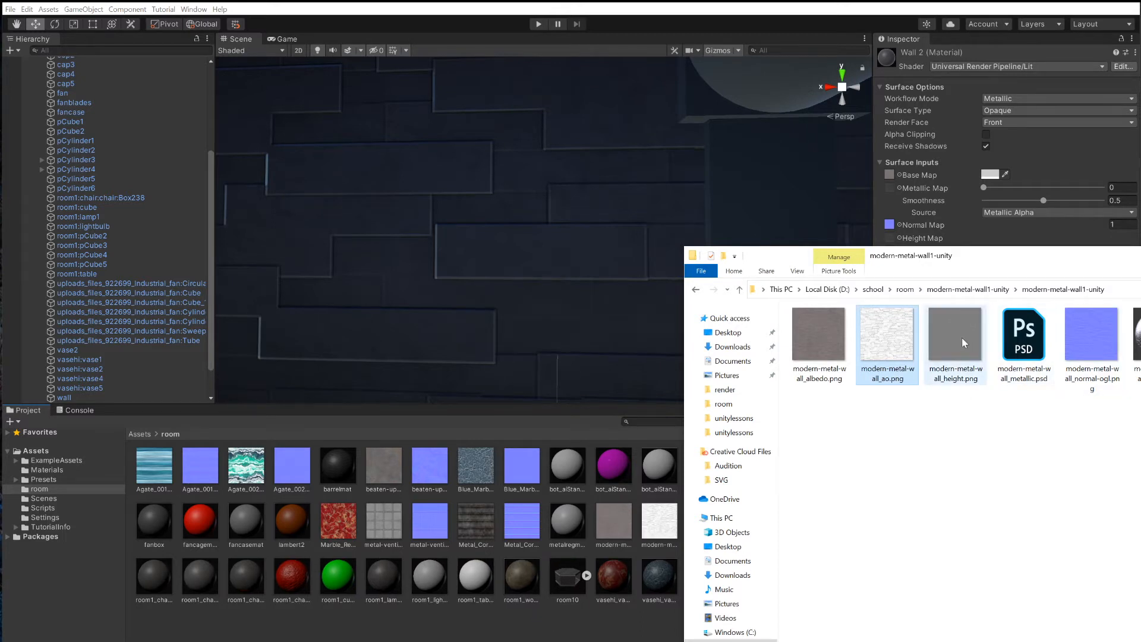
pyautogui.moveTo(960, 338); pyautogui.dragTo(551, 612)
# Assign the metal wall AO texture to wall2's Occlusion Map at 0.784 and the height texture to its Height Map at 0.0411
pyautogui.click(653, 529)
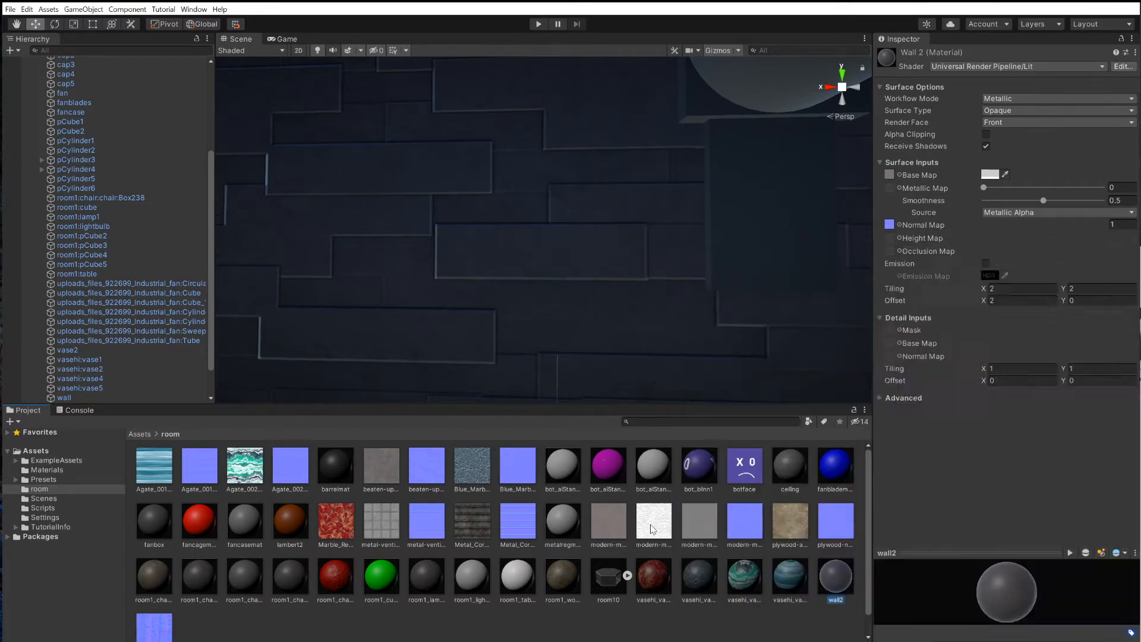
pyautogui.click(837, 576)
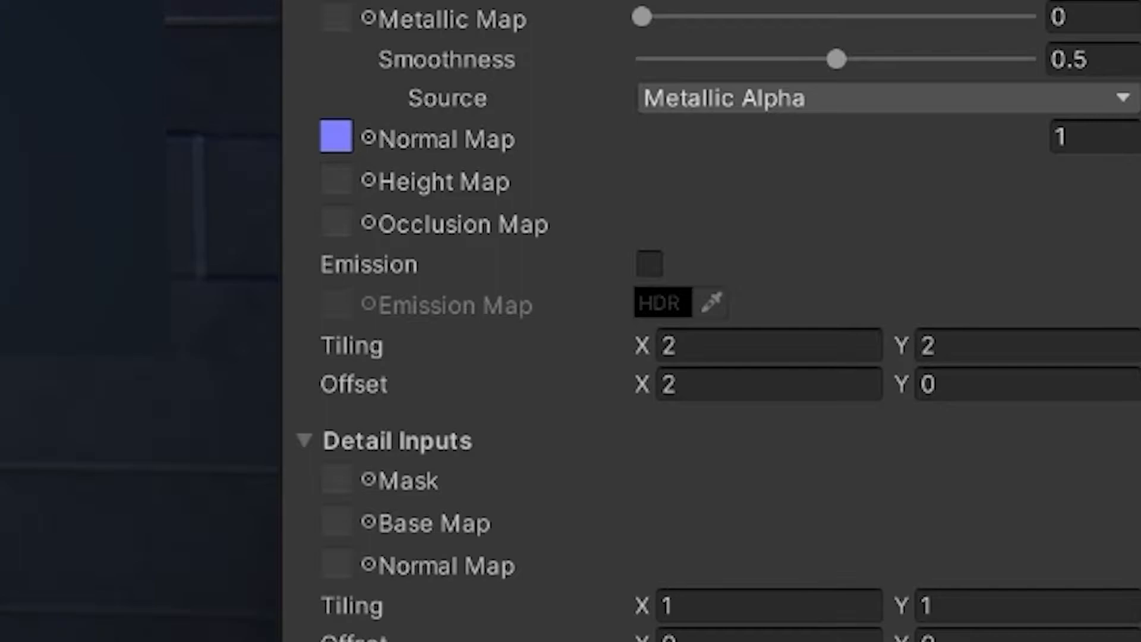
pyautogui.moveTo(298, 639); pyautogui.dragTo(353, 245)
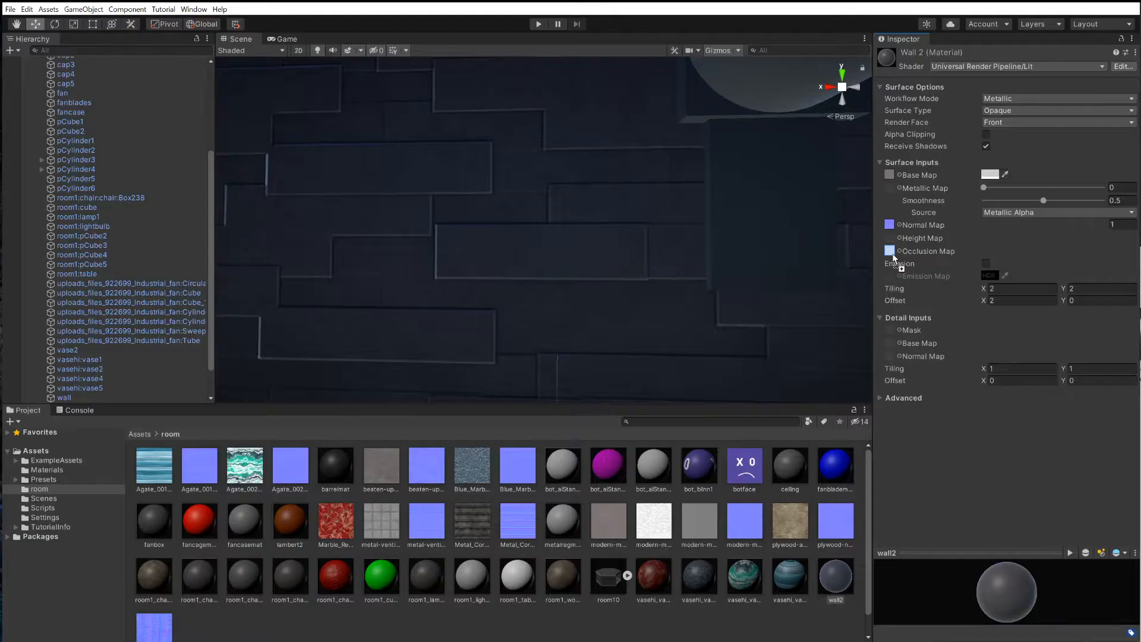
pyautogui.moveTo(893, 255); pyautogui.dragTo(893, 255)
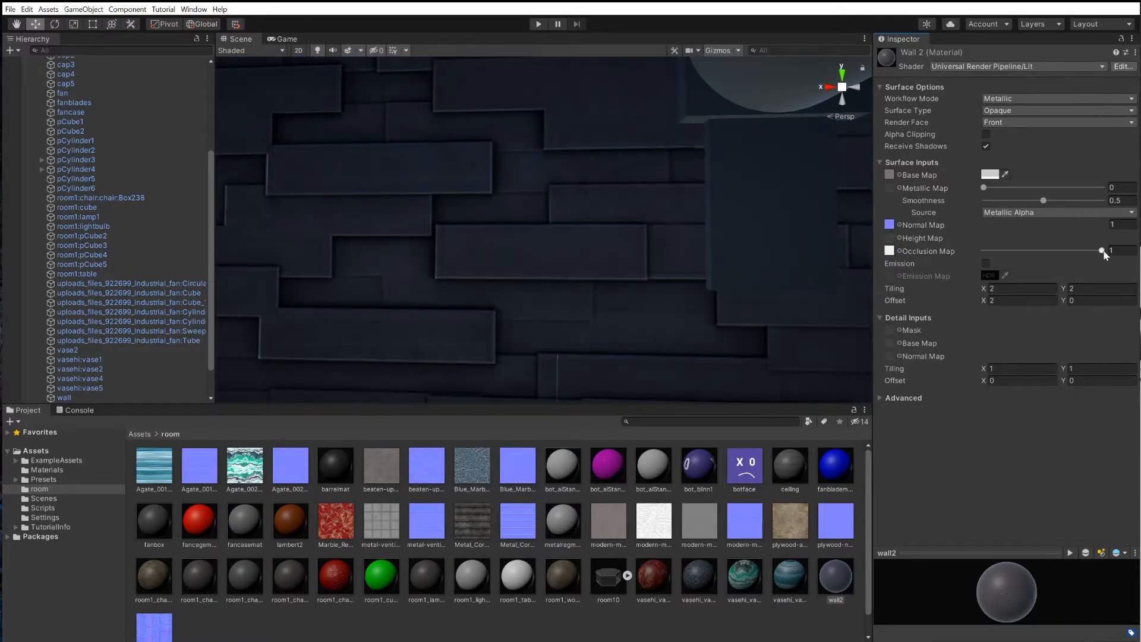
pyautogui.moveTo(1103, 250)
pyautogui.mouseDown()
pyautogui.moveTo(1071, 250)
pyautogui.moveTo(1073, 266)
pyautogui.mouseUp()
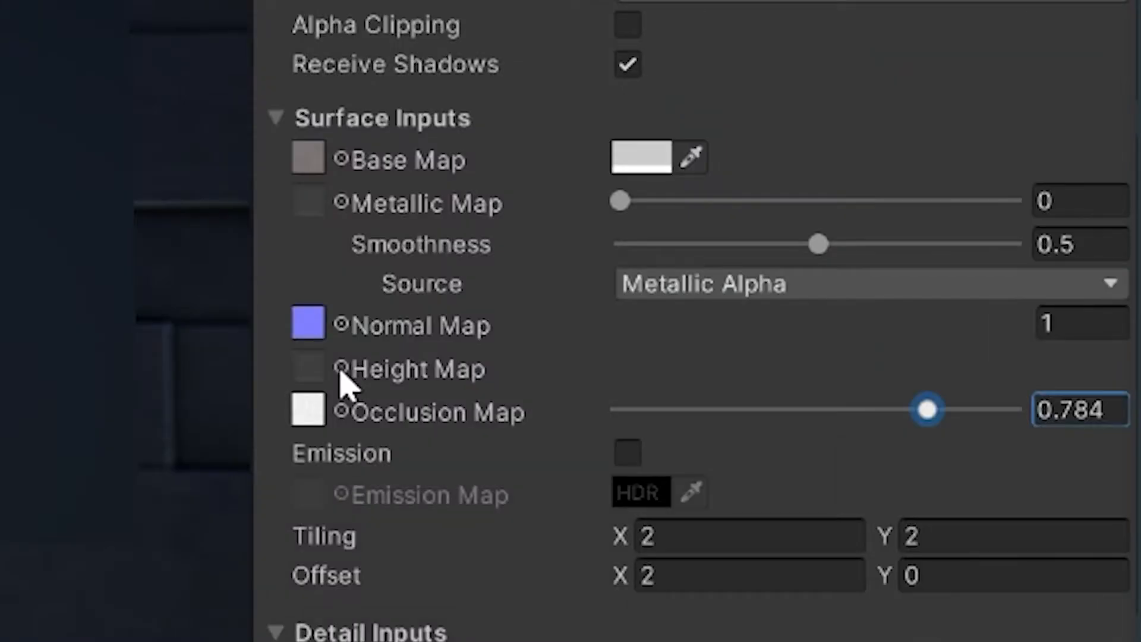
pyautogui.click(341, 368)
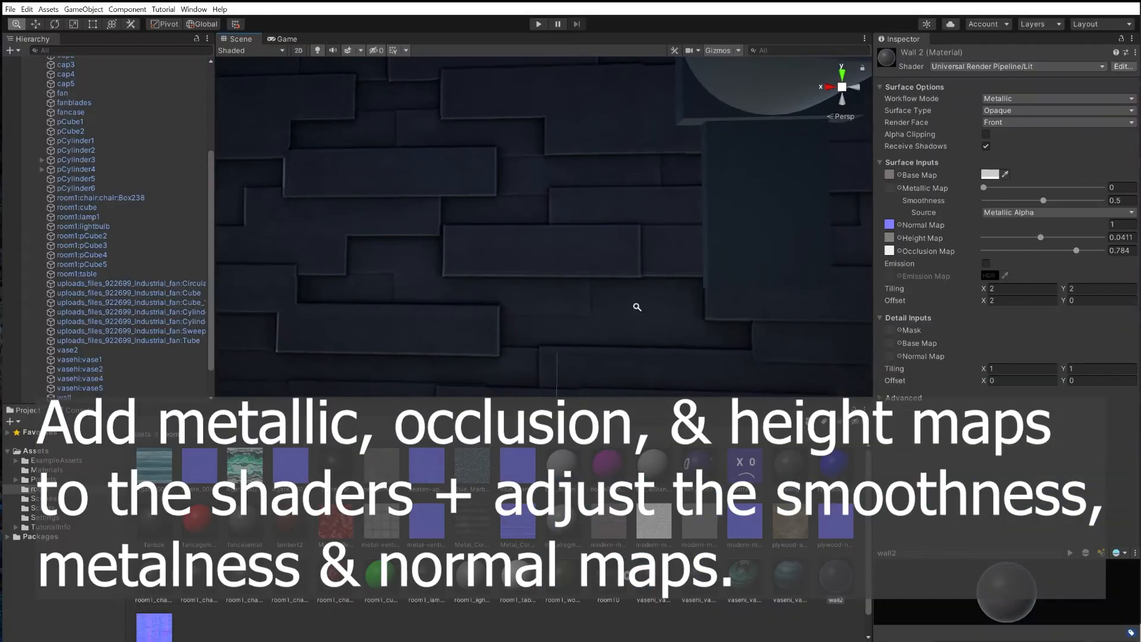
pyautogui.keyDown('alt'); pyautogui.moveTo(644, 292); pyautogui.dragTo(601, 329, button='right'); pyautogui.keyUp('alt')
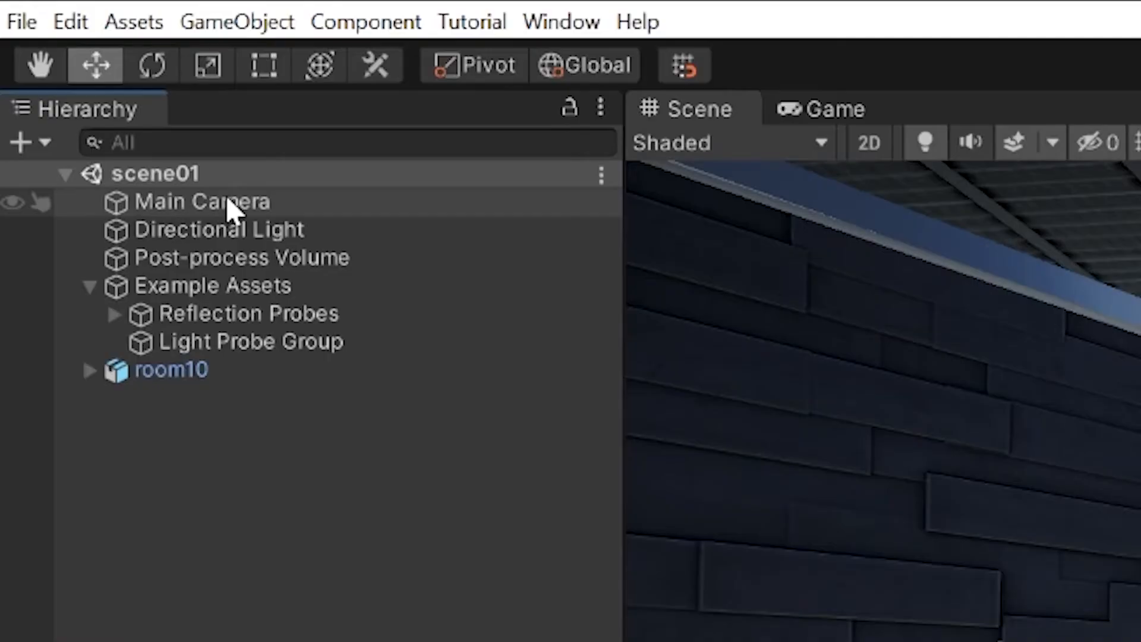
# Align the Main Camera with the current scene view and check the framing in the Game view
pyautogui.click(225, 205)
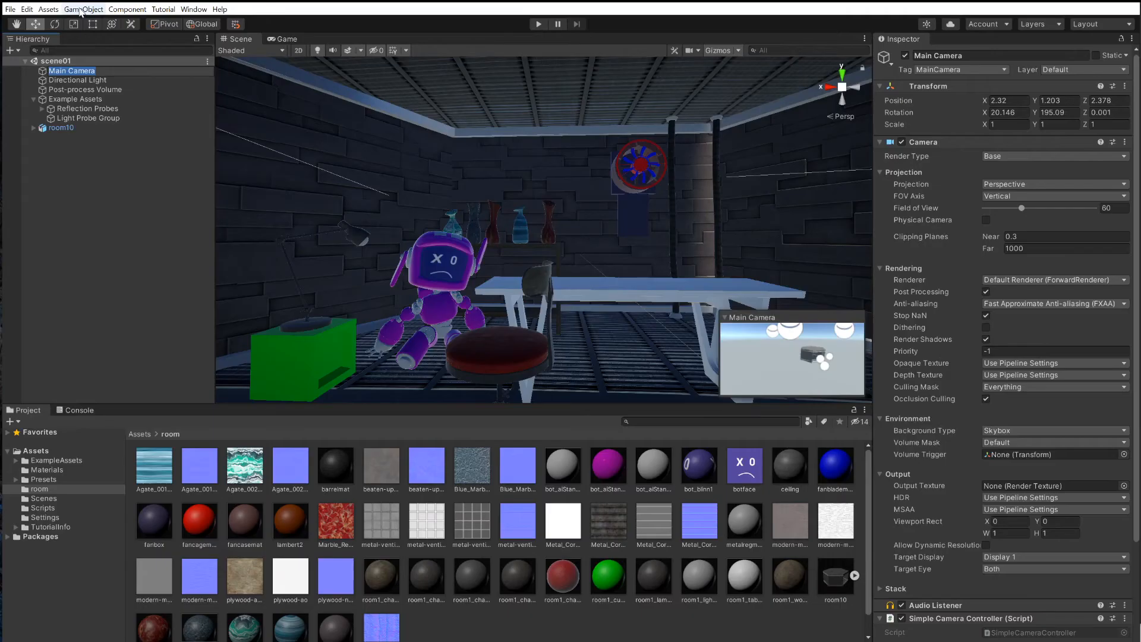
pyautogui.click(237, 22)
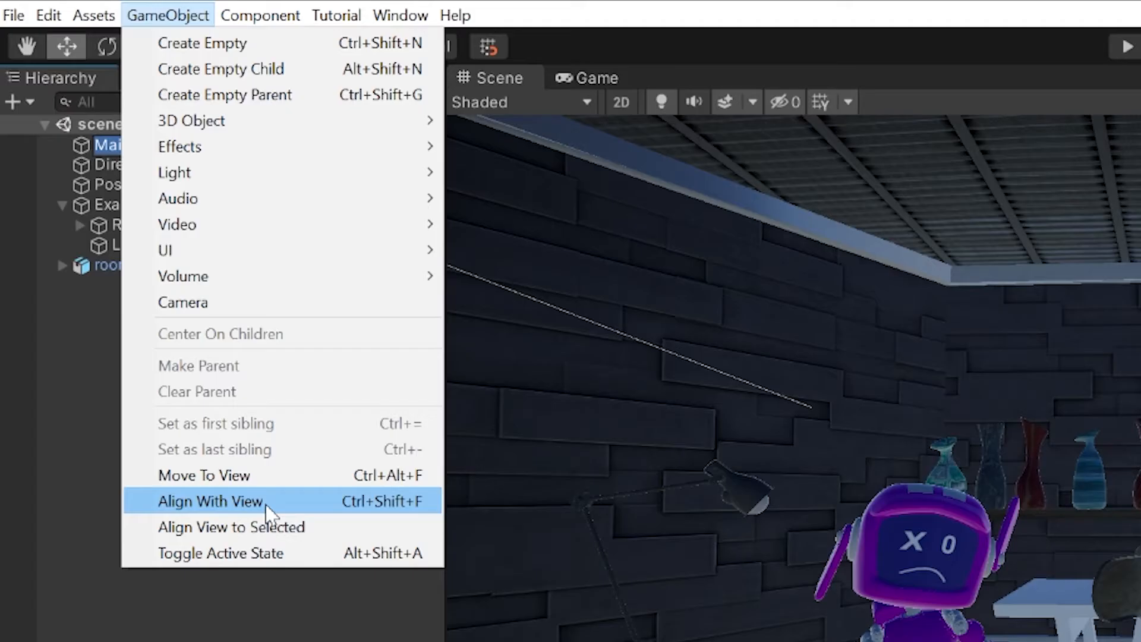
pyautogui.click(266, 512)
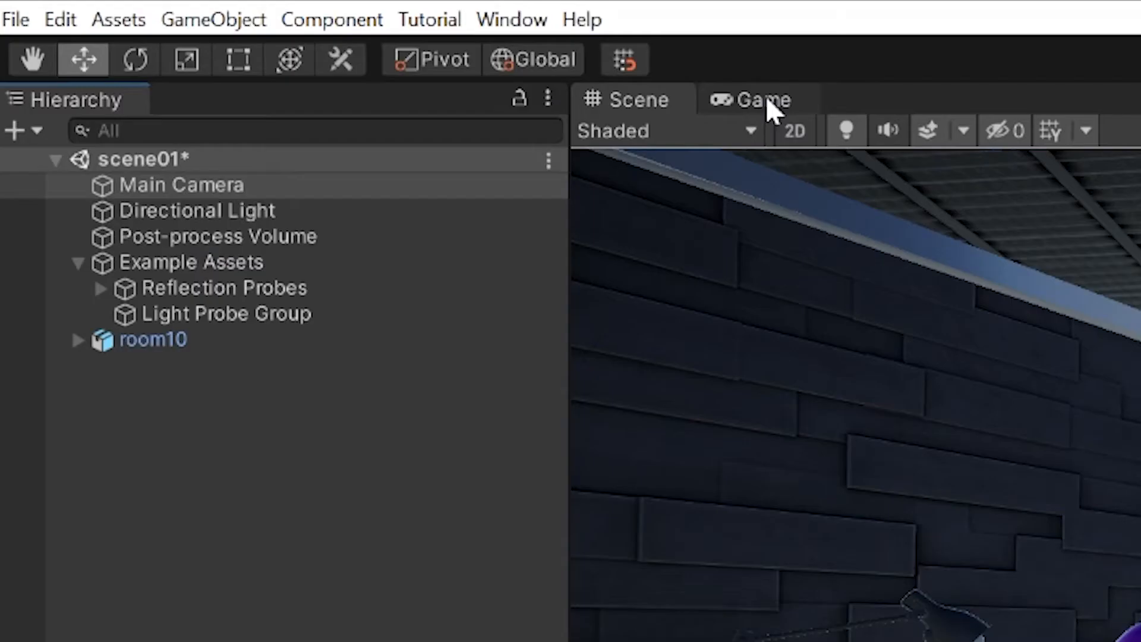
pyautogui.click(598, 78)
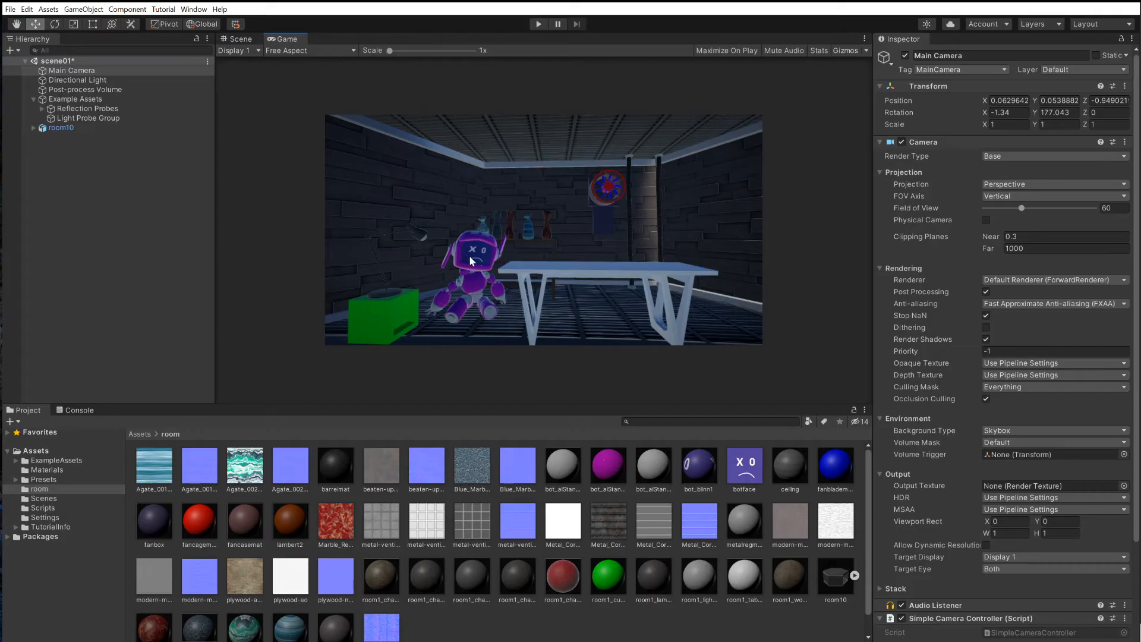
# Enable Physical Camera on the Main Camera and realign it with a scene view pulled farther back from the robot and table
pyautogui.click(77, 71)
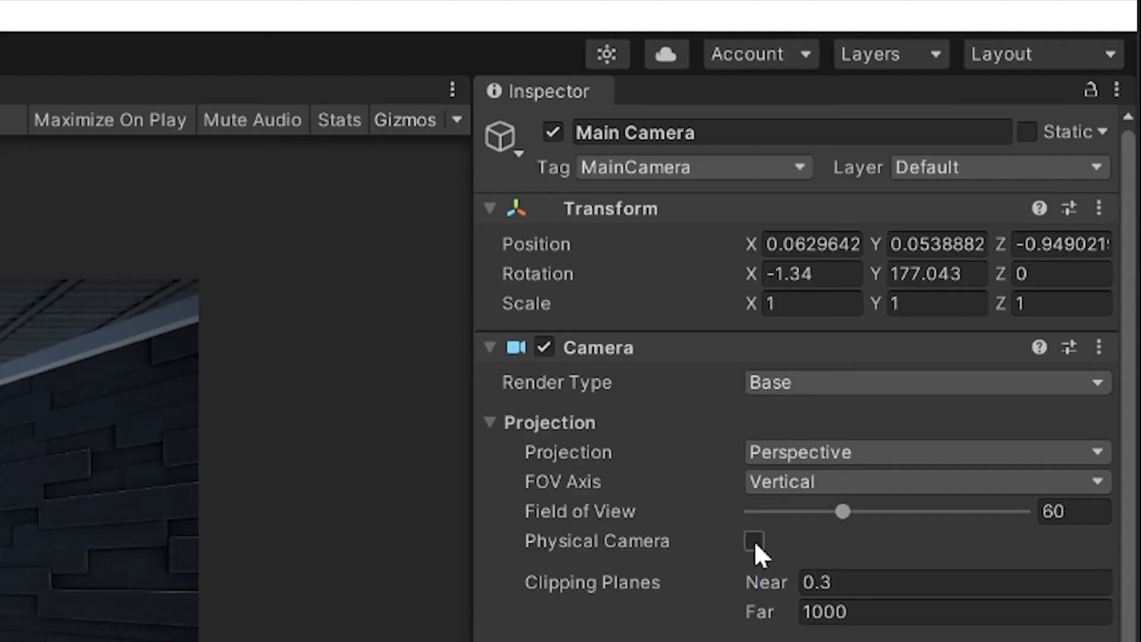
pyautogui.click(986, 220)
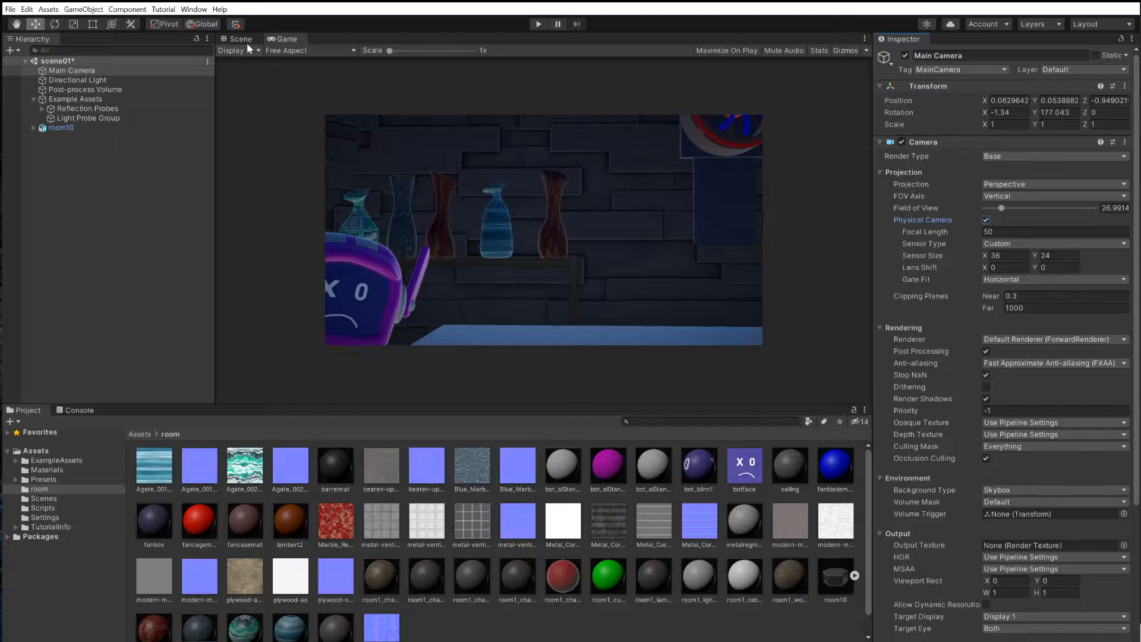
pyautogui.click(239, 39)
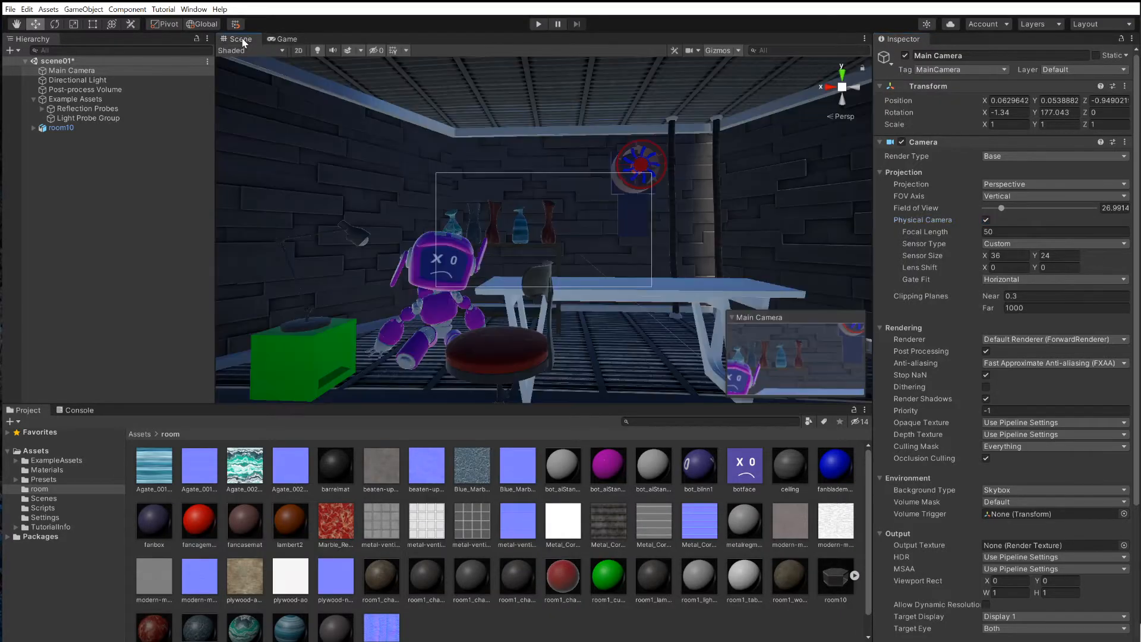
pyautogui.keyDown('alt'); pyautogui.moveTo(533, 242); pyautogui.dragTo(403, 262, button='right'); pyautogui.keyUp('alt')
pyautogui.click(85, 10)
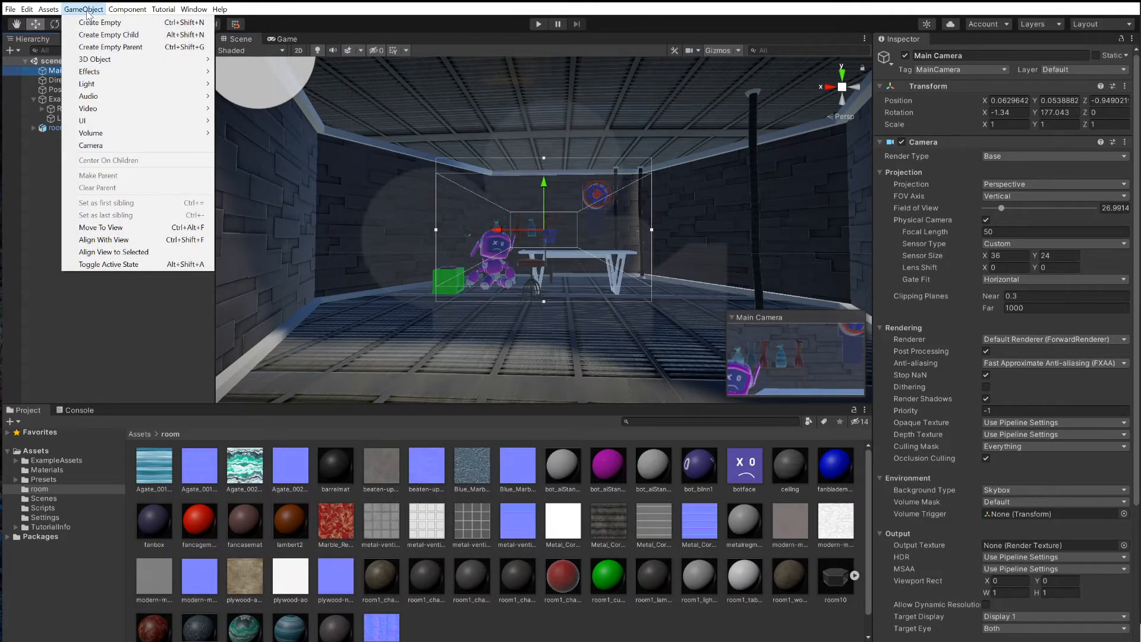
pyautogui.click(110, 240)
pyautogui.hotkey('ctrl', '2')
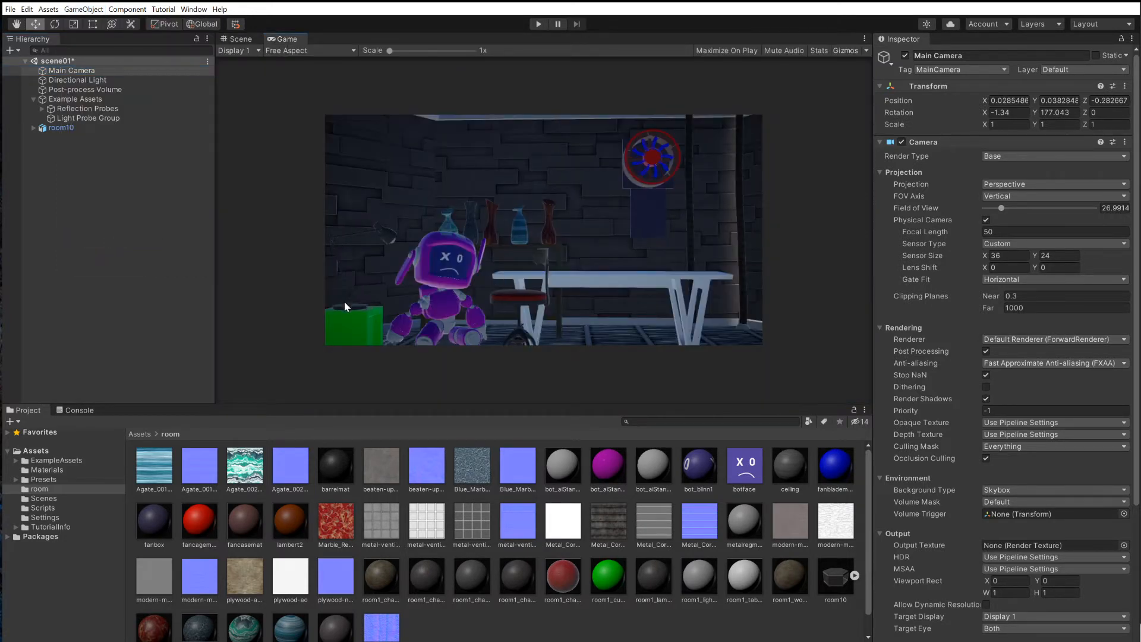
# Fine-tune the Main Camera's framing to position X 0.046, Y 0.005 and rotation X 0.692, Y 177.044, Z -0.105
pyautogui.hotkey('ctrl', '1')
pyautogui.keyDown('alt'); pyautogui.moveTo(555, 267); pyautogui.dragTo(574, 284); pyautogui.keyUp('alt')
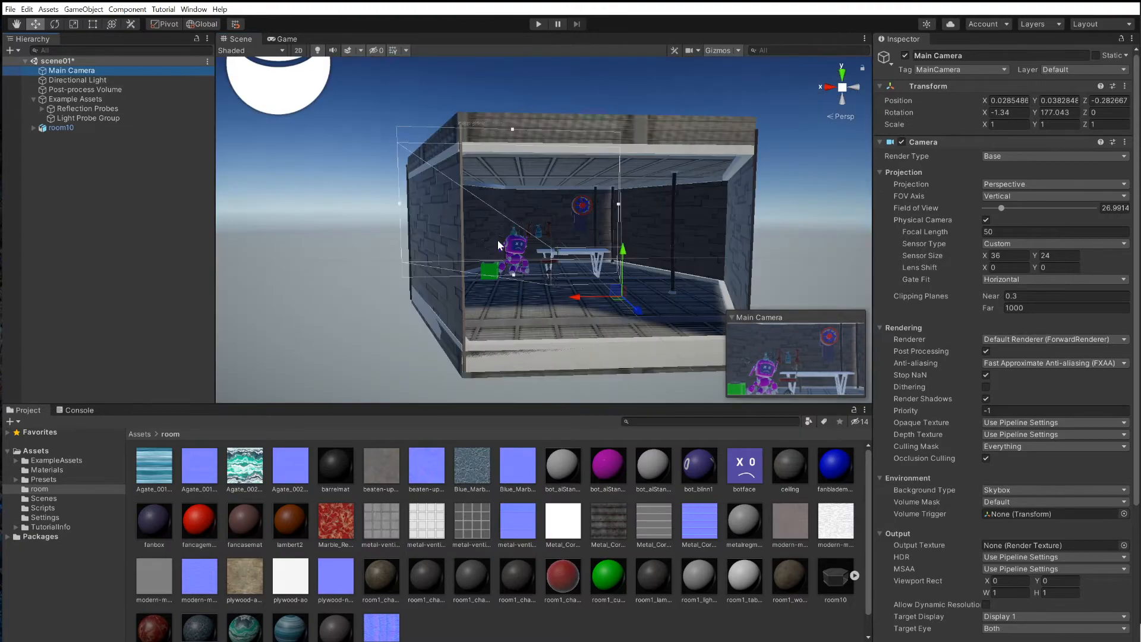
pyautogui.moveTo(623, 255)
pyautogui.mouseDown()
pyautogui.moveTo(622, 277)
pyautogui.moveTo(622, 259)
pyautogui.mouseUp()
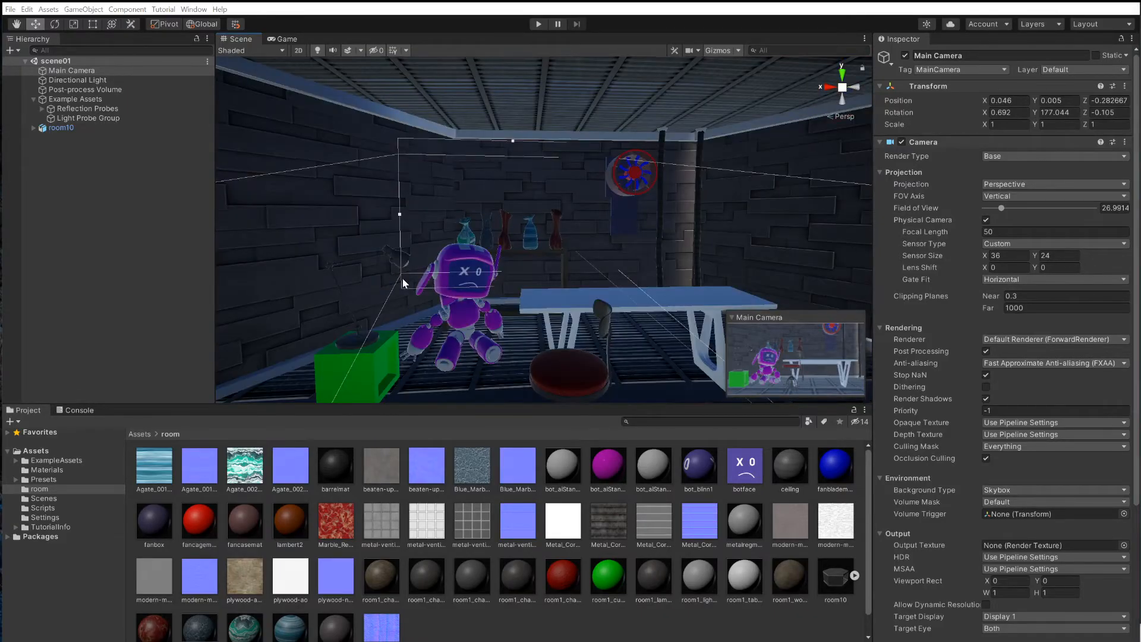
# Add a point light to the scene near the robot and preview its lighting in the Game view
pyautogui.scroll(5, 416, 282)
pyautogui.press('alt')
pyautogui.keyDown('alt'); pyautogui.moveTo(345, 294); pyautogui.dragTo(414, 243); pyautogui.keyUp('alt')
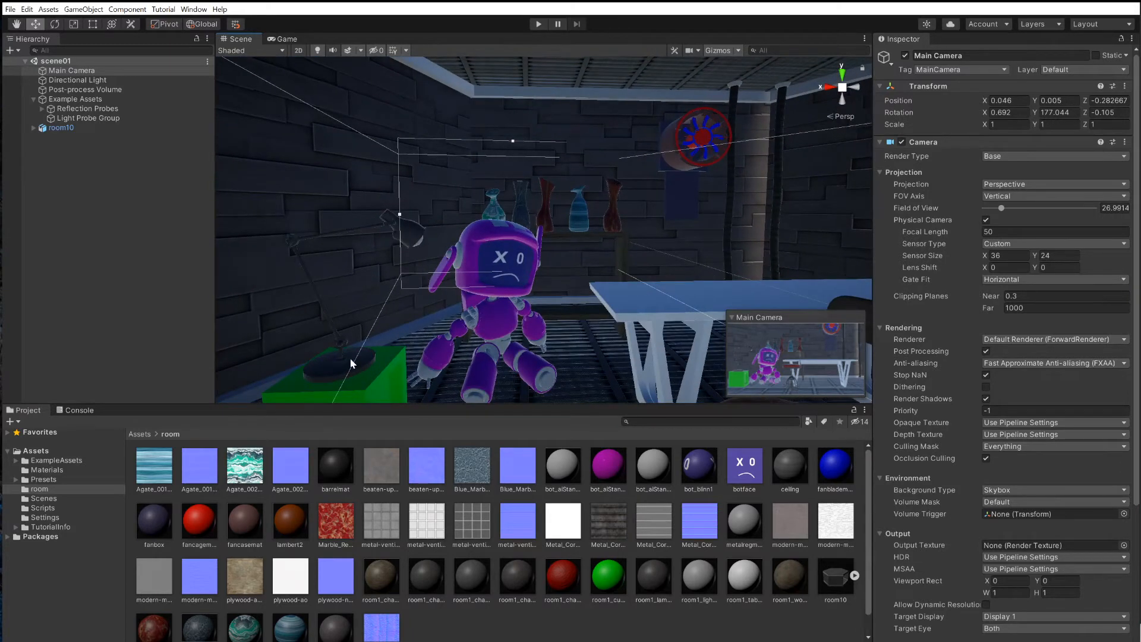
pyautogui.click(74, 9)
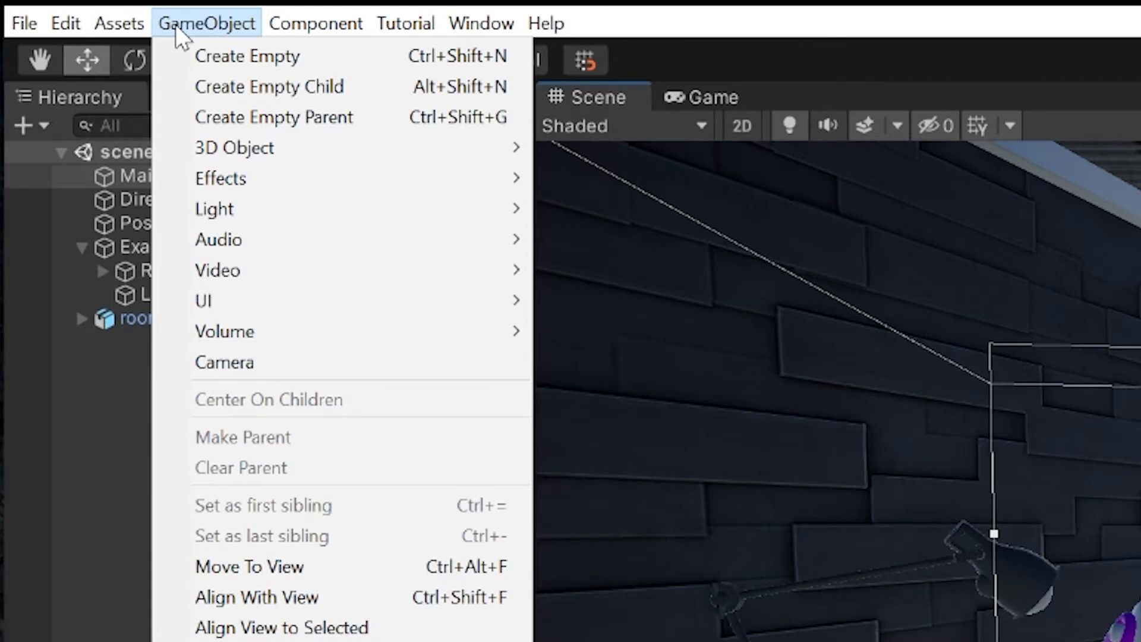
pyautogui.moveTo(246, 211)
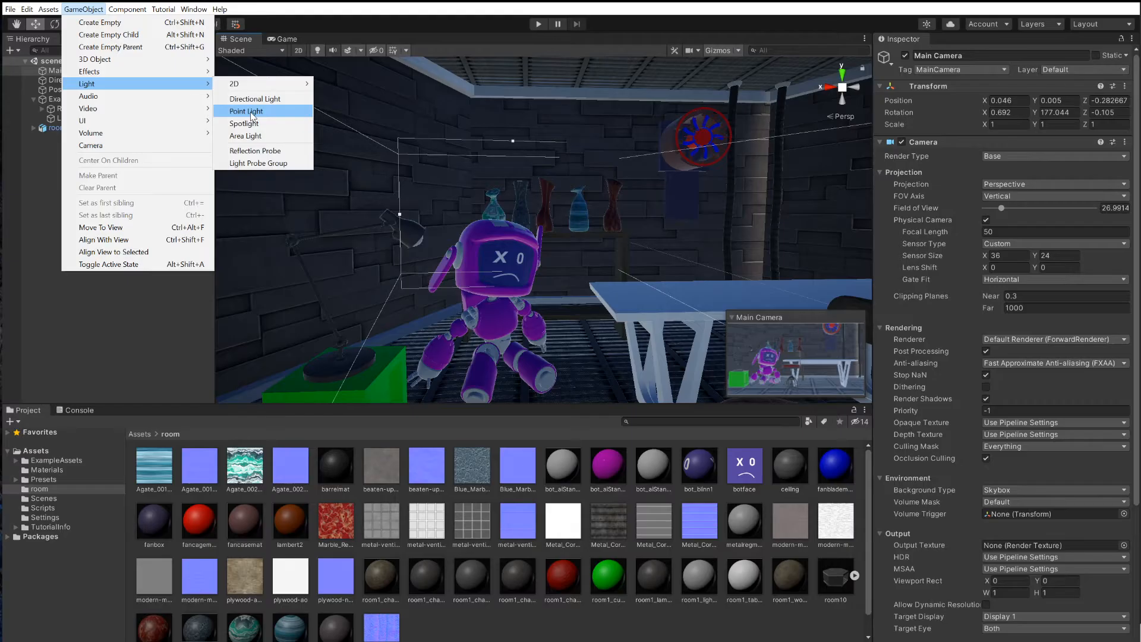
pyautogui.click(623, 278)
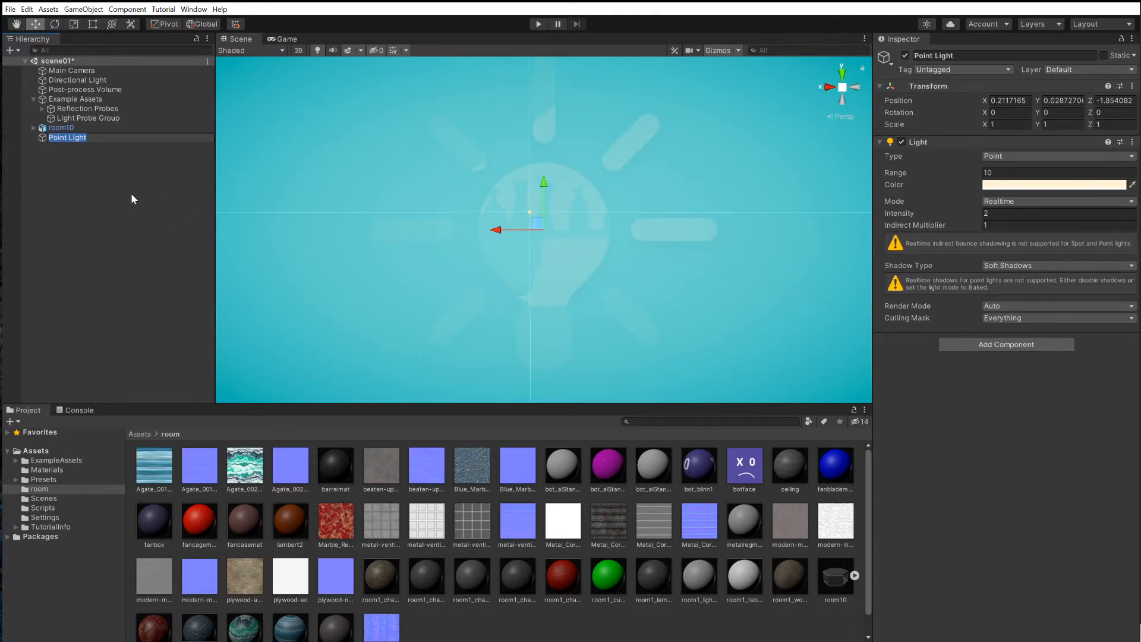
pyautogui.scroll(-5, 435, 236)
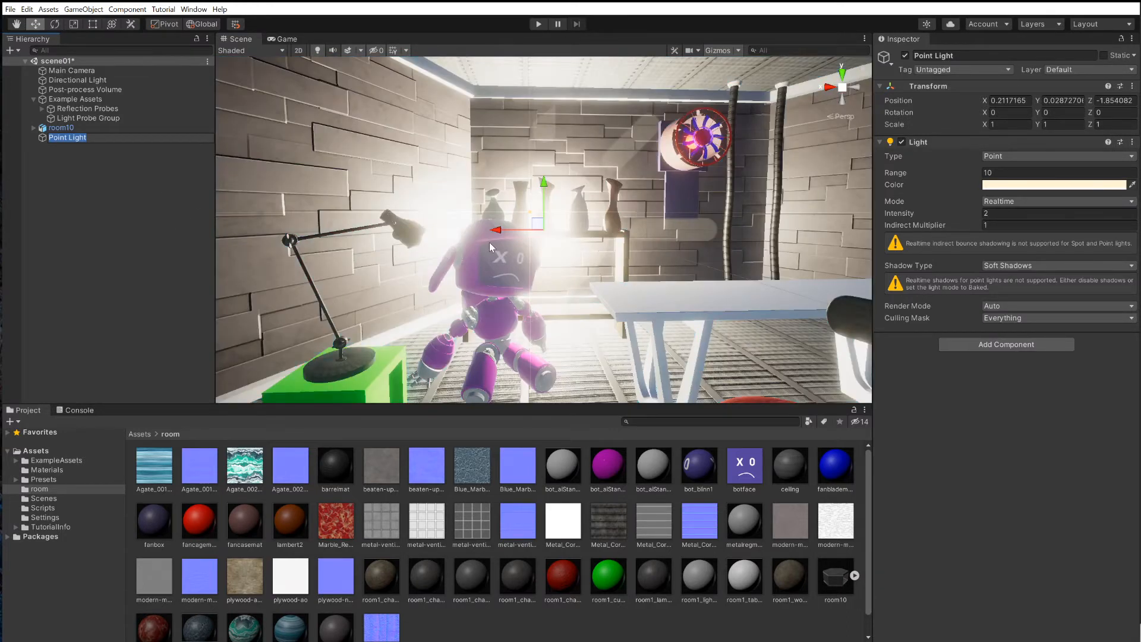
pyautogui.click(284, 41)
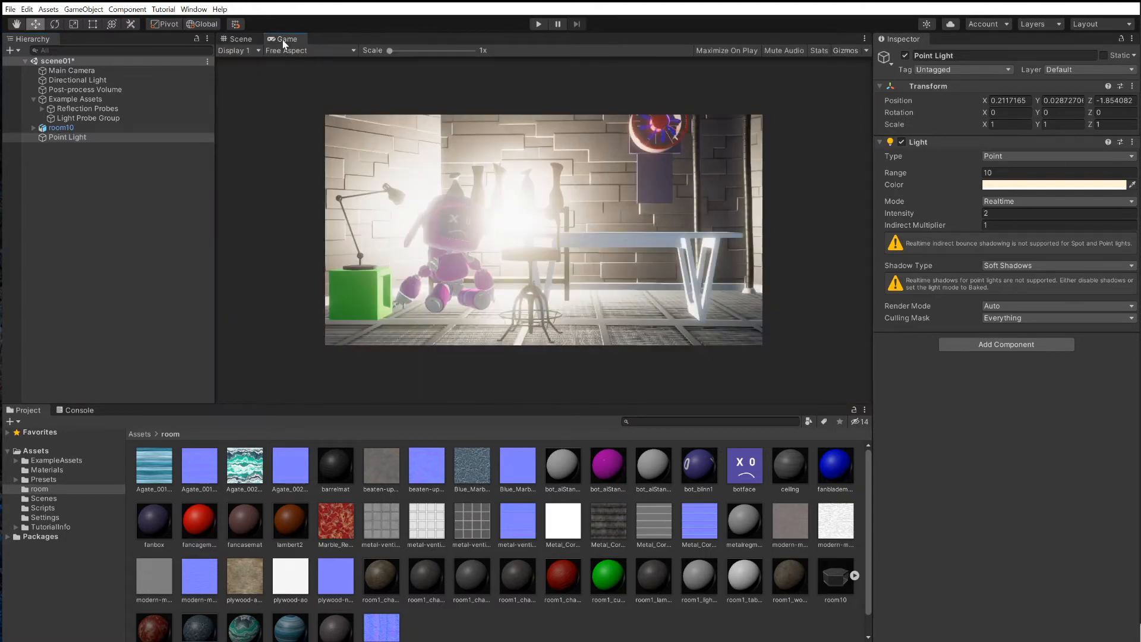
pyautogui.click(241, 40)
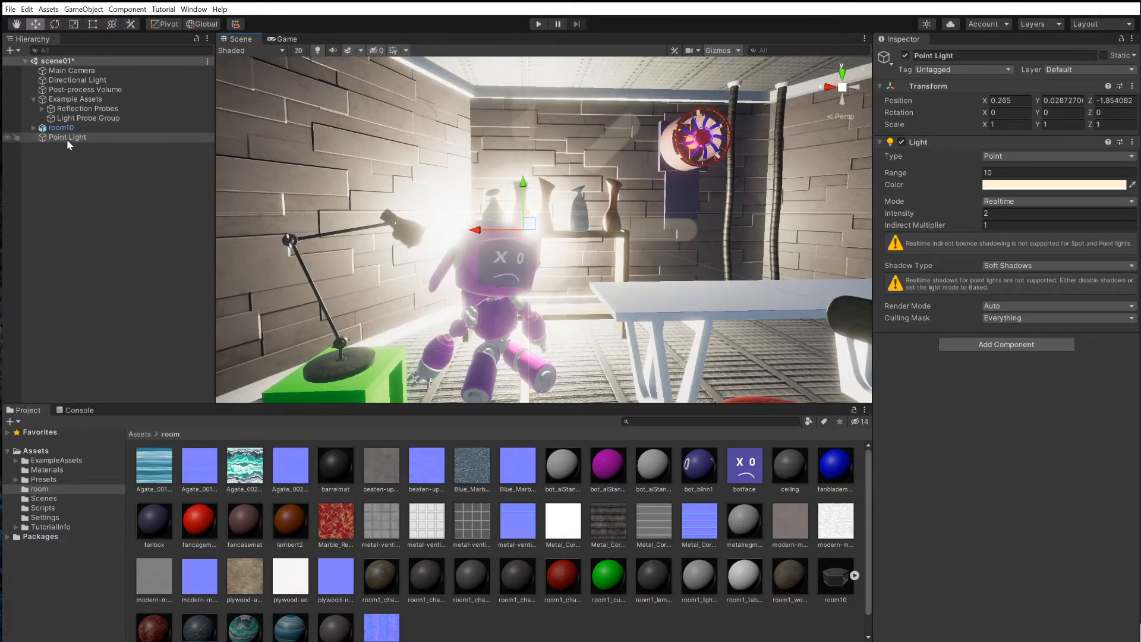
# Lower the point light's intensity to 0.1 and place it at the desk lamp's head at X 0.3614, Y 0.0403, Z -1.4151
pyautogui.click(1010, 212)
pyautogui.press('BackSpace')
pyautogui.write('5')
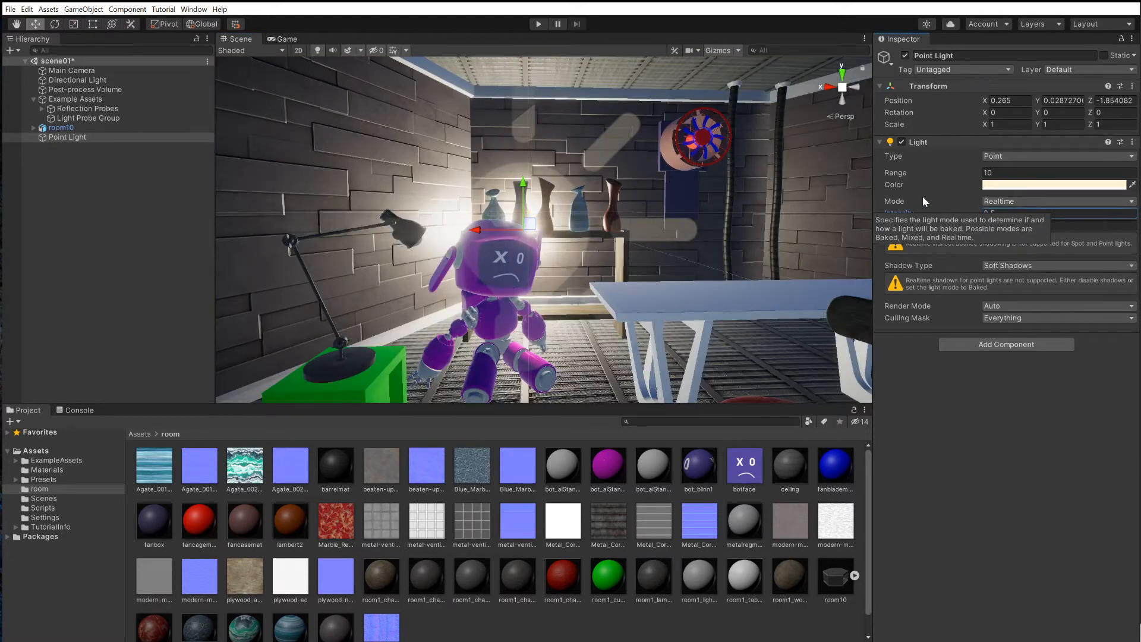
pyautogui.keyDown('alt'); pyautogui.moveTo(537, 245); pyautogui.dragTo(421, 255); pyautogui.keyUp('alt')
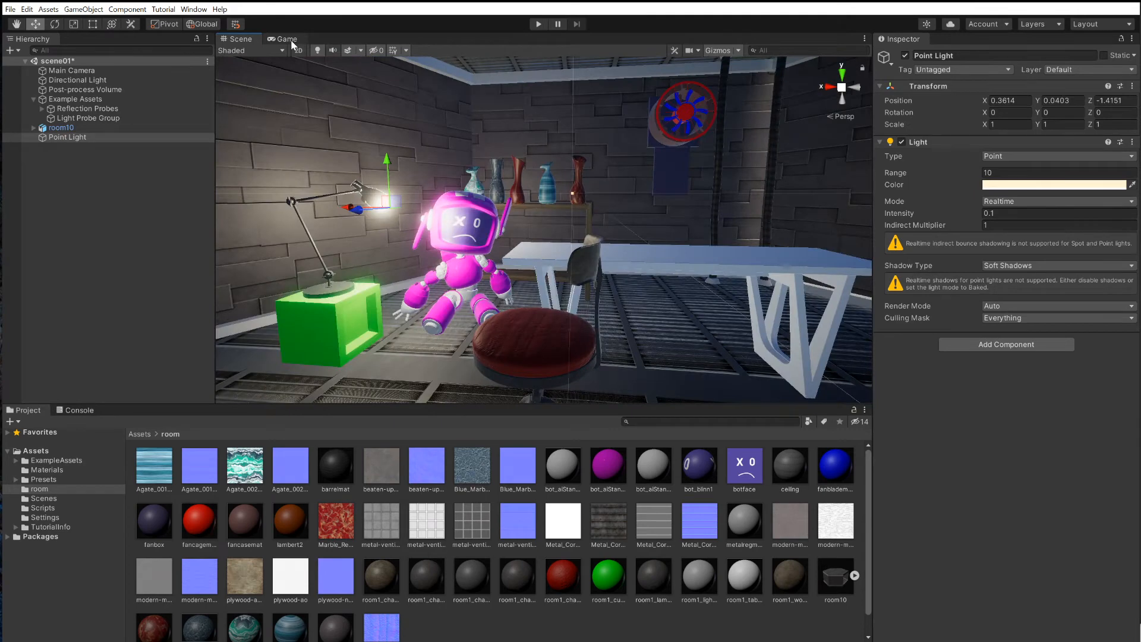
pyautogui.click(290, 40)
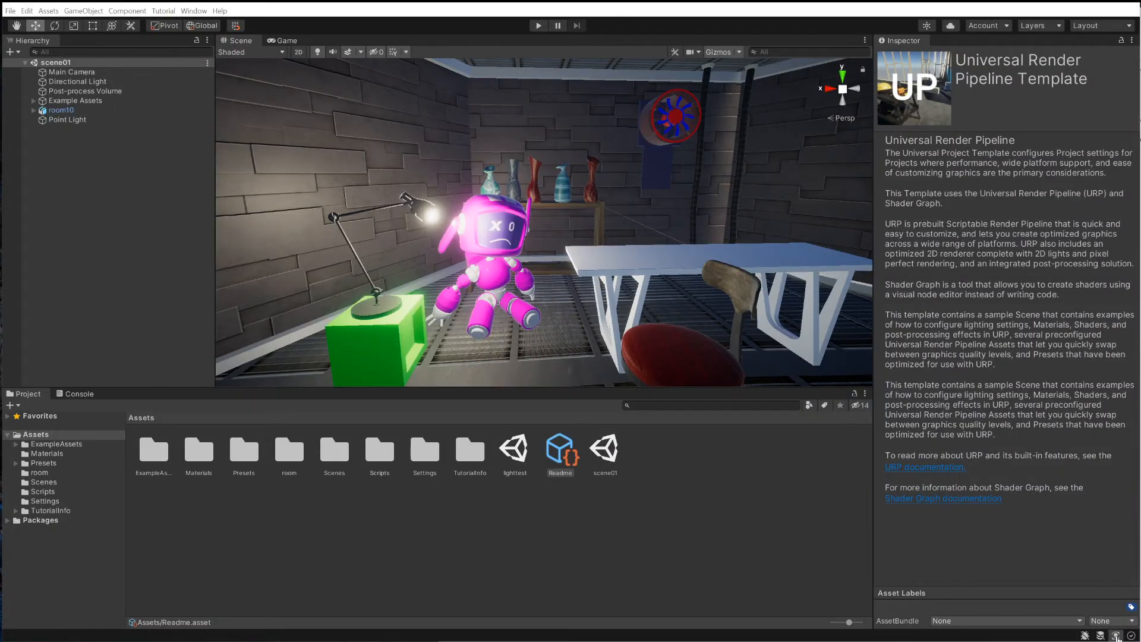
# Open the Lighting settings and turn off automatic lighting generation, keeping the window clear of the robot in the scene view
pyautogui.click(194, 10)
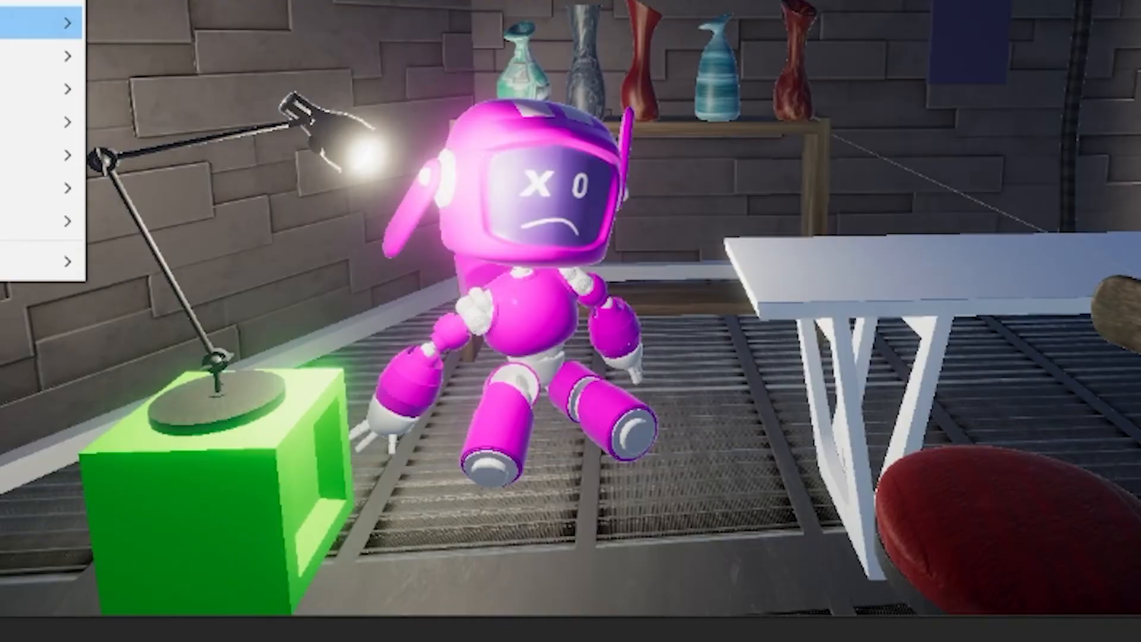
pyautogui.moveTo(318, 167)
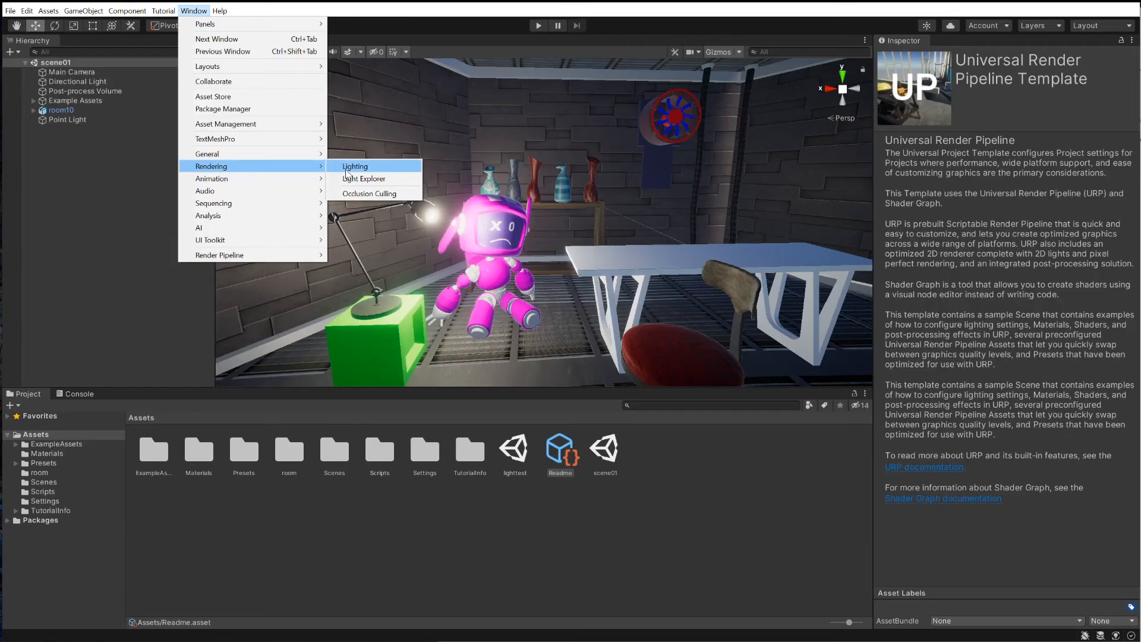
pyautogui.click(625, 194)
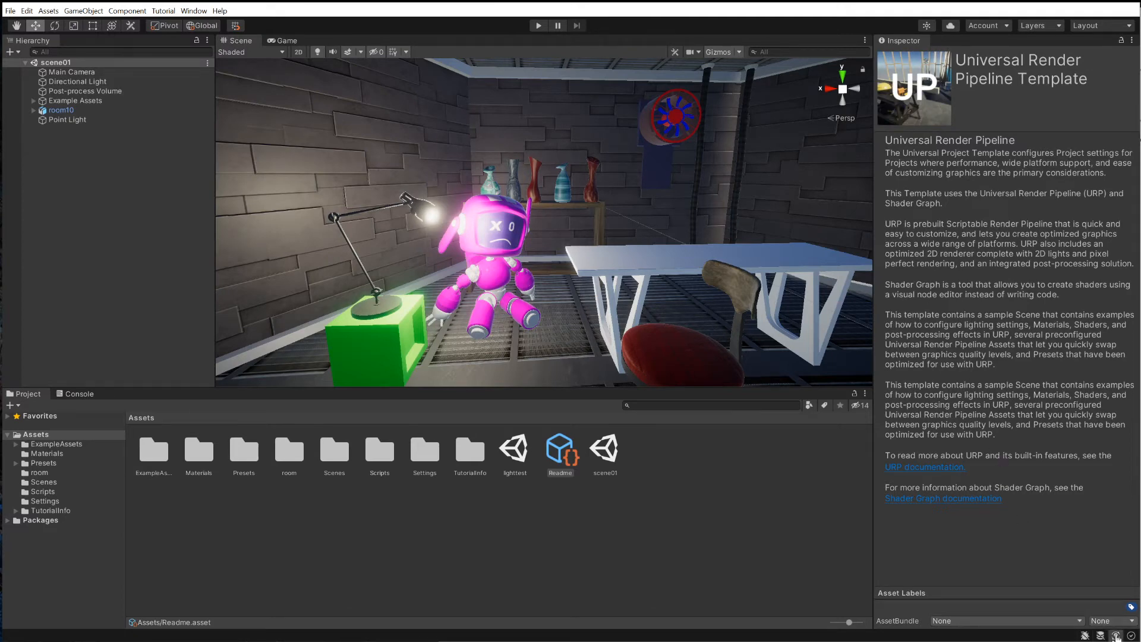
pyautogui.click(1116, 636)
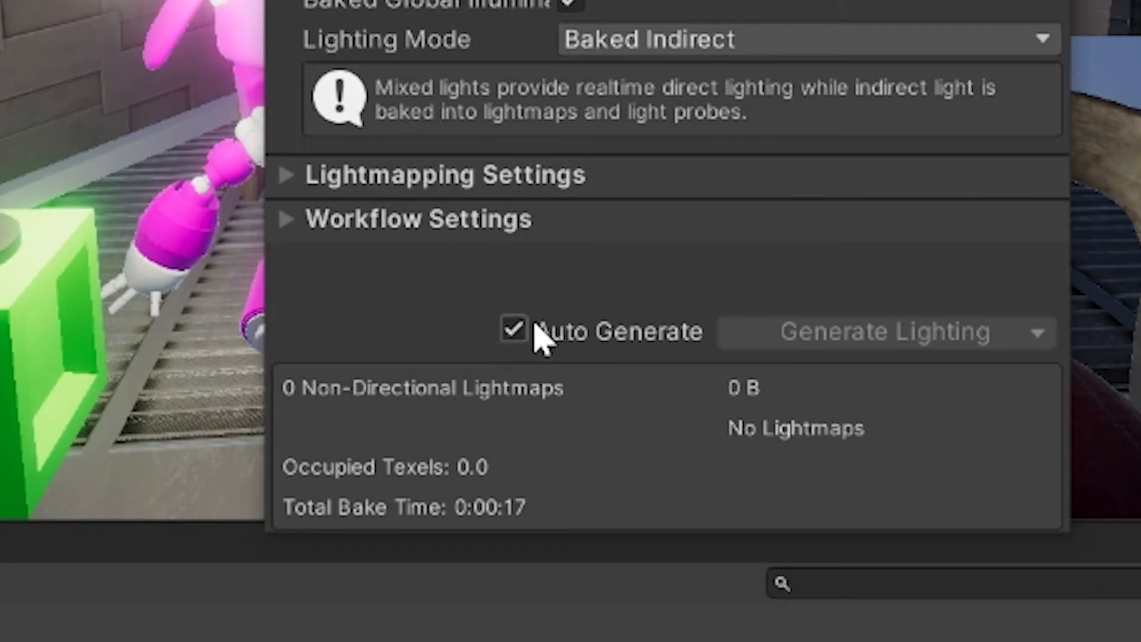
pyautogui.click(520, 334)
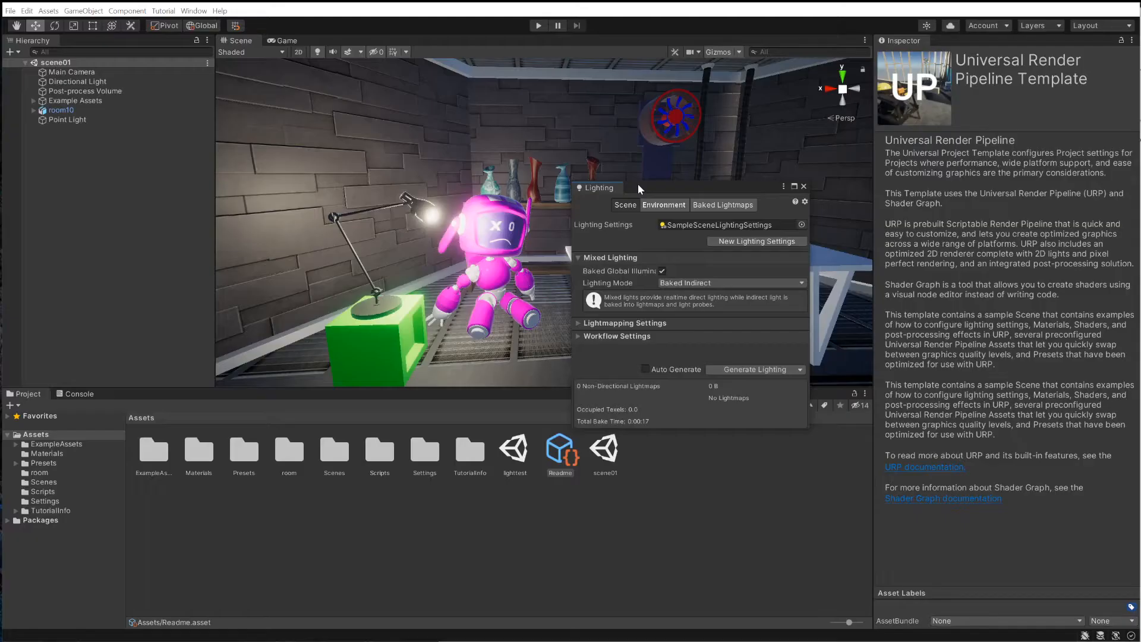
pyautogui.moveTo(639, 189); pyautogui.dragTo(685, 356)
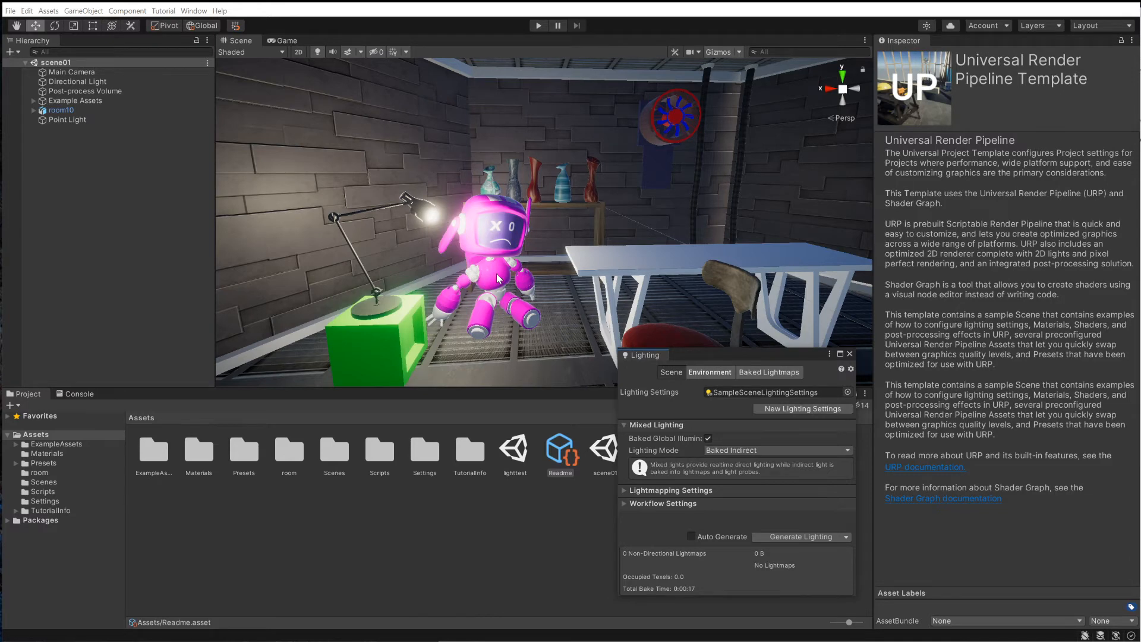
# Try deactivating the Directional Light in the scene
pyautogui.click(498, 219)
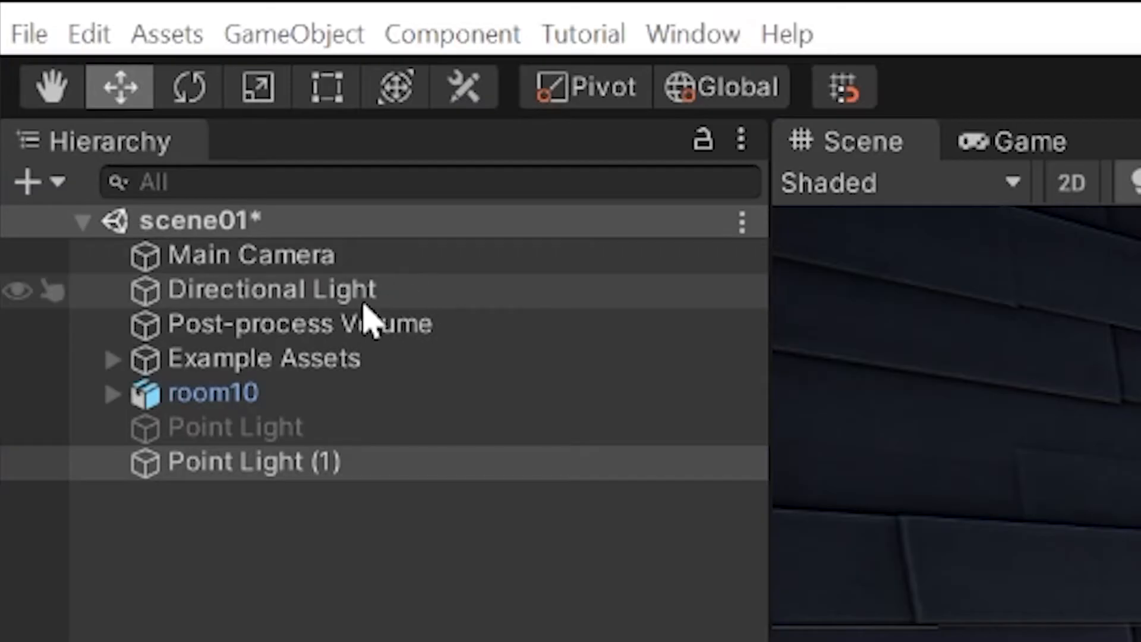
pyautogui.click(98, 83)
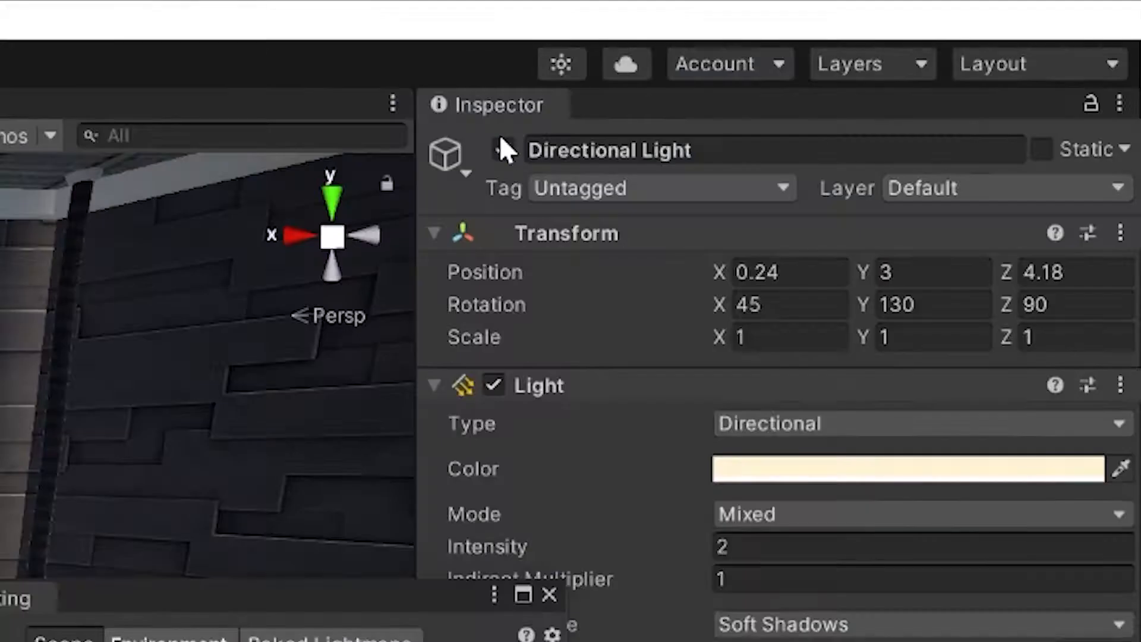
pyautogui.click(905, 57)
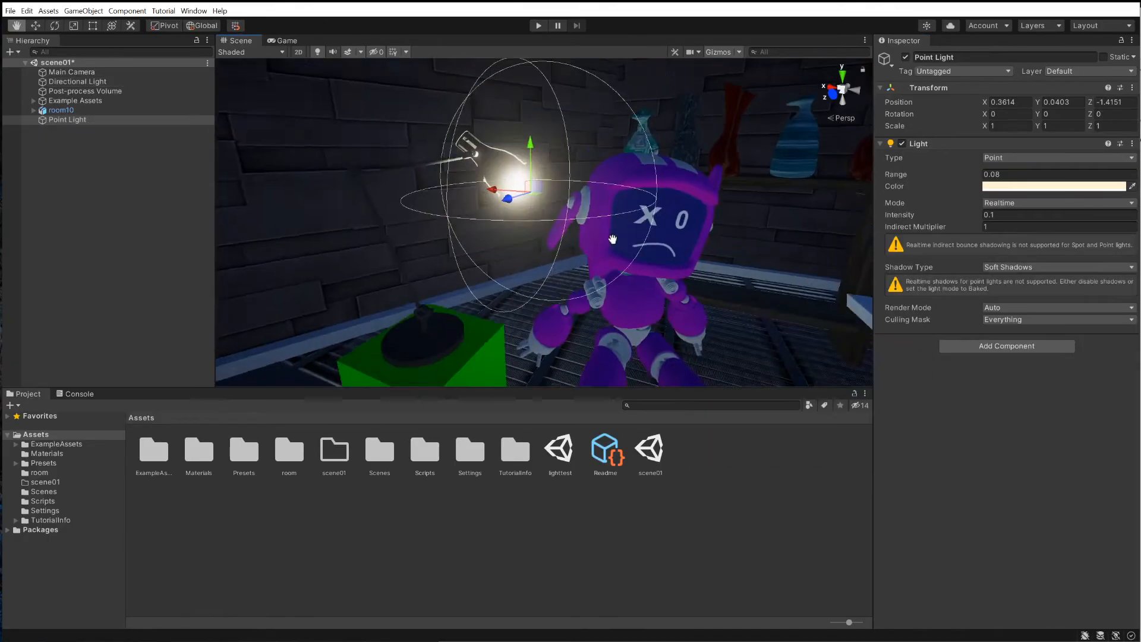
# Add a spotlight to the scene near the robot and the desk lamp
pyautogui.keyDown('alt'); pyautogui.moveTo(571, 226); pyautogui.dragTo(605, 252); pyautogui.keyUp('alt')
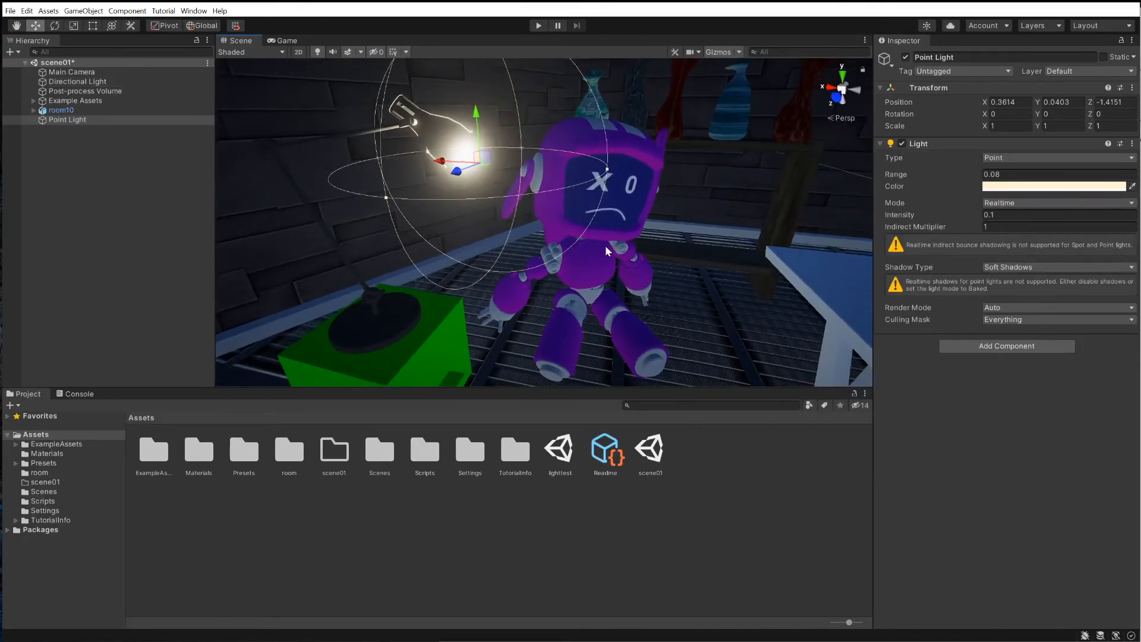
pyautogui.scroll(-5, 605, 252)
pyautogui.scroll(5, 605, 252)
pyautogui.click(83, 13)
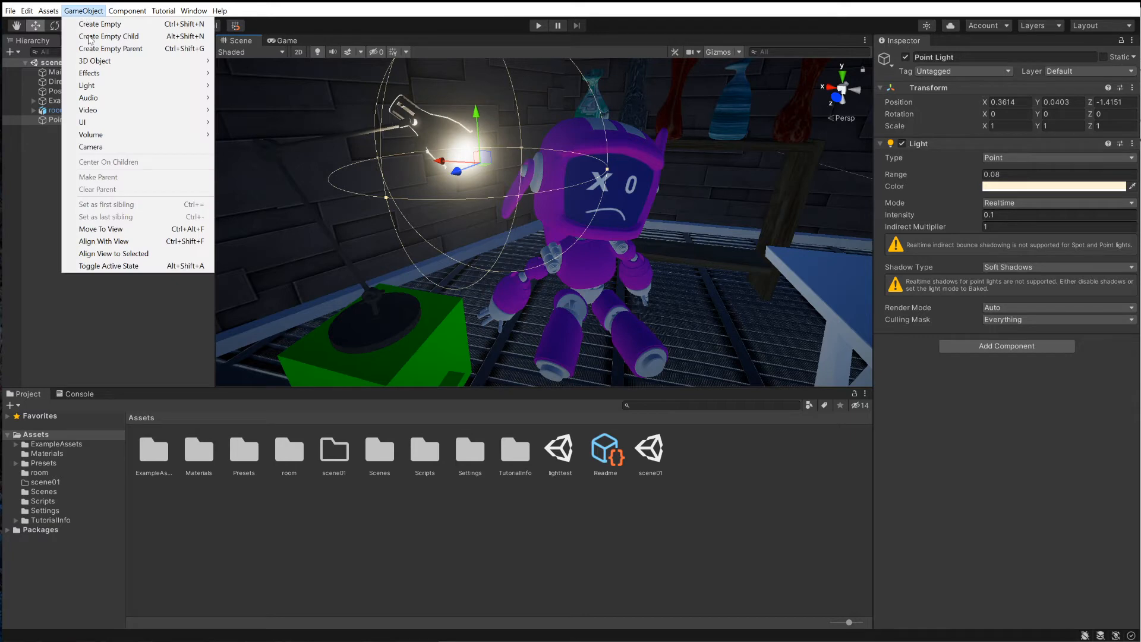
pyautogui.moveTo(113, 85)
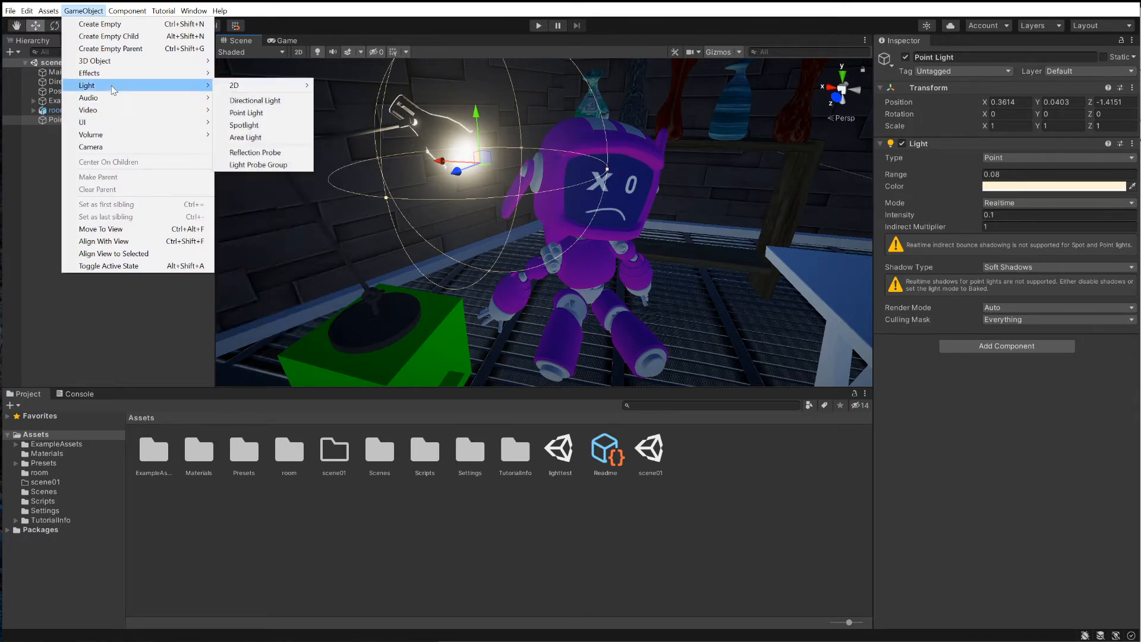
pyautogui.click(265, 127)
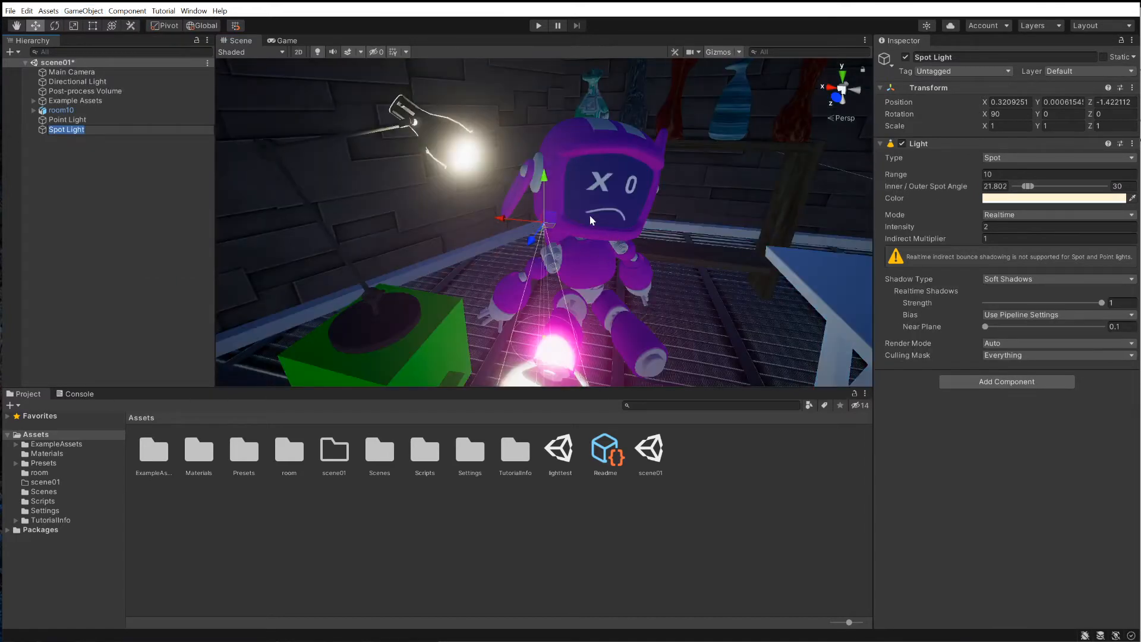
# Move the spot light up toward the lamp head and align it with a view looking down past the robot
pyautogui.scroll(-1, 561, 209)
pyautogui.scroll(1, 541, 215)
pyautogui.moveTo(503, 218); pyautogui.dragTo(563, 232)
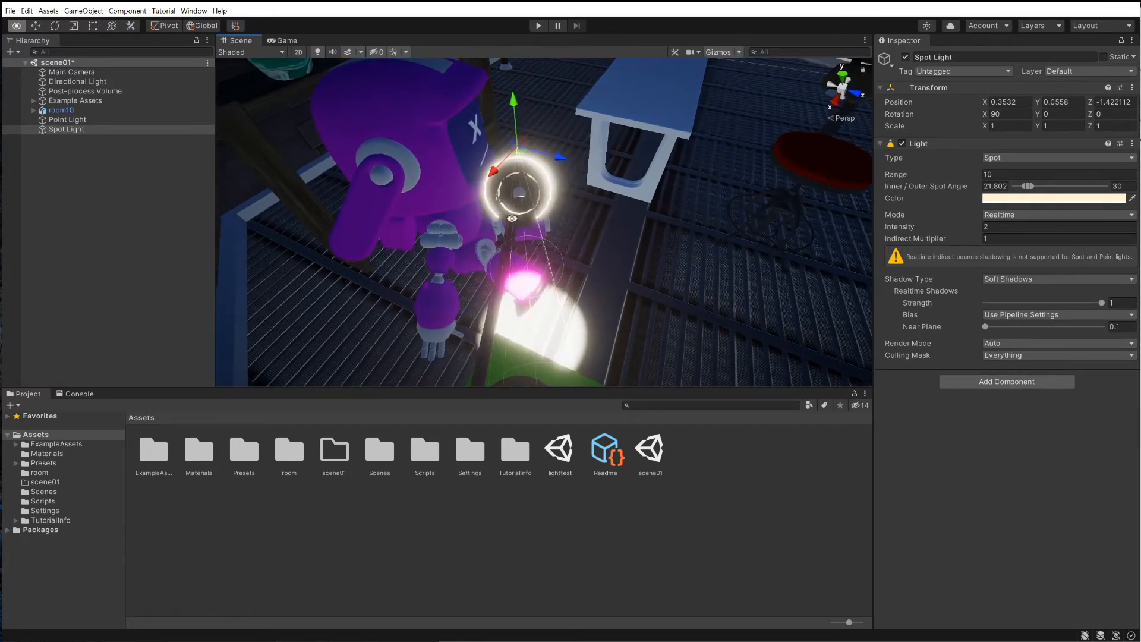
pyautogui.scroll(3, 609, 201)
pyautogui.moveTo(516, 184); pyautogui.dragTo(546, 225, button='middle')
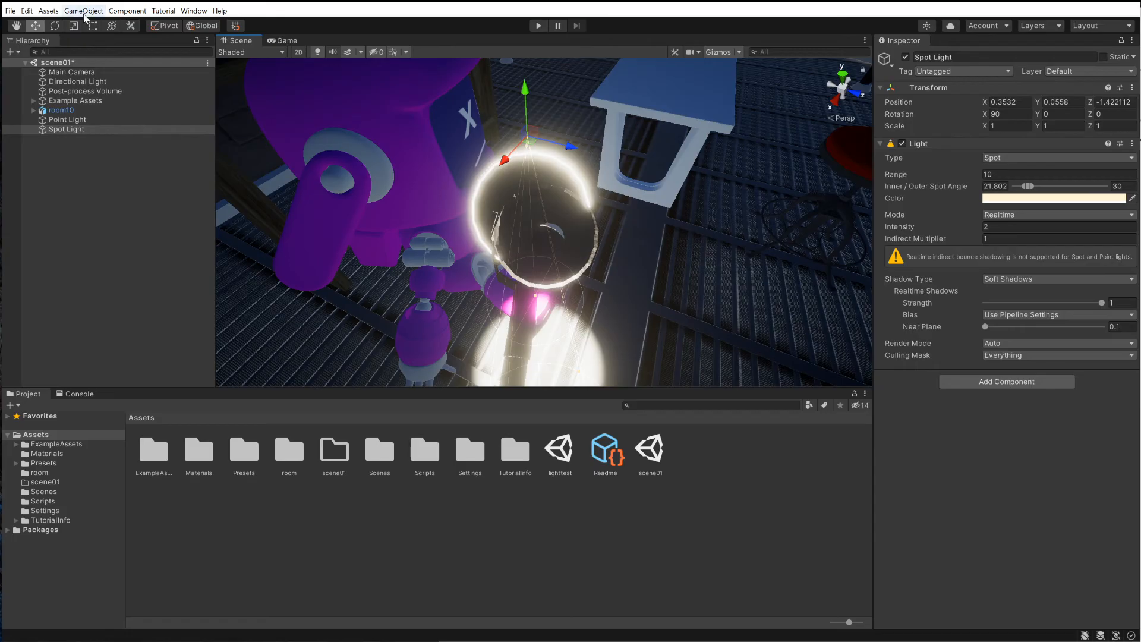
pyautogui.click(238, 27)
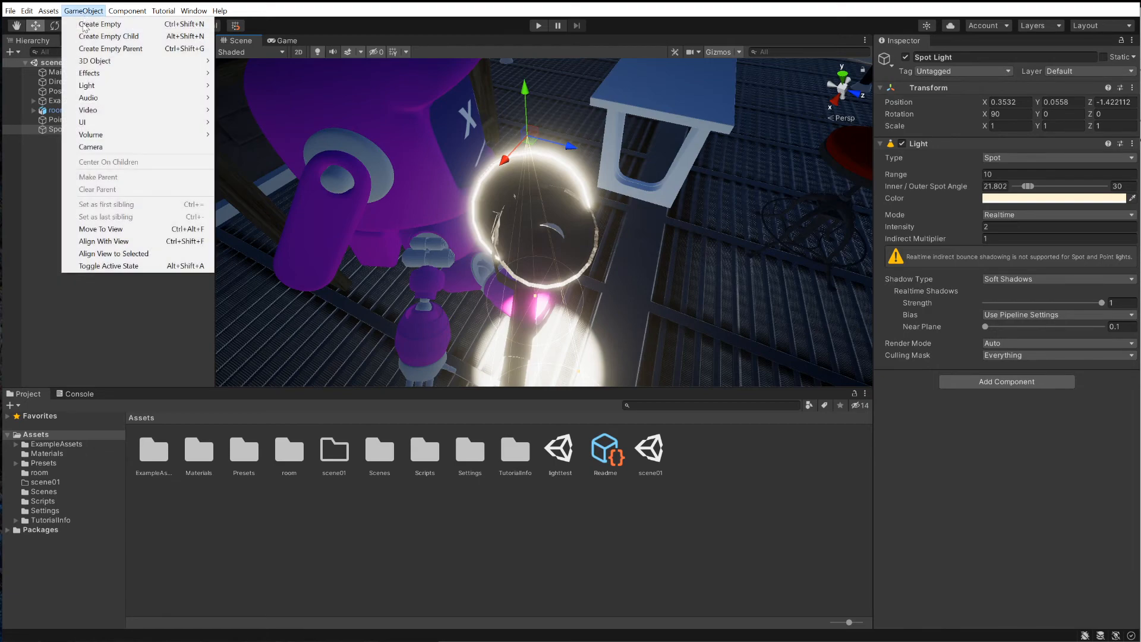
pyautogui.click(112, 242)
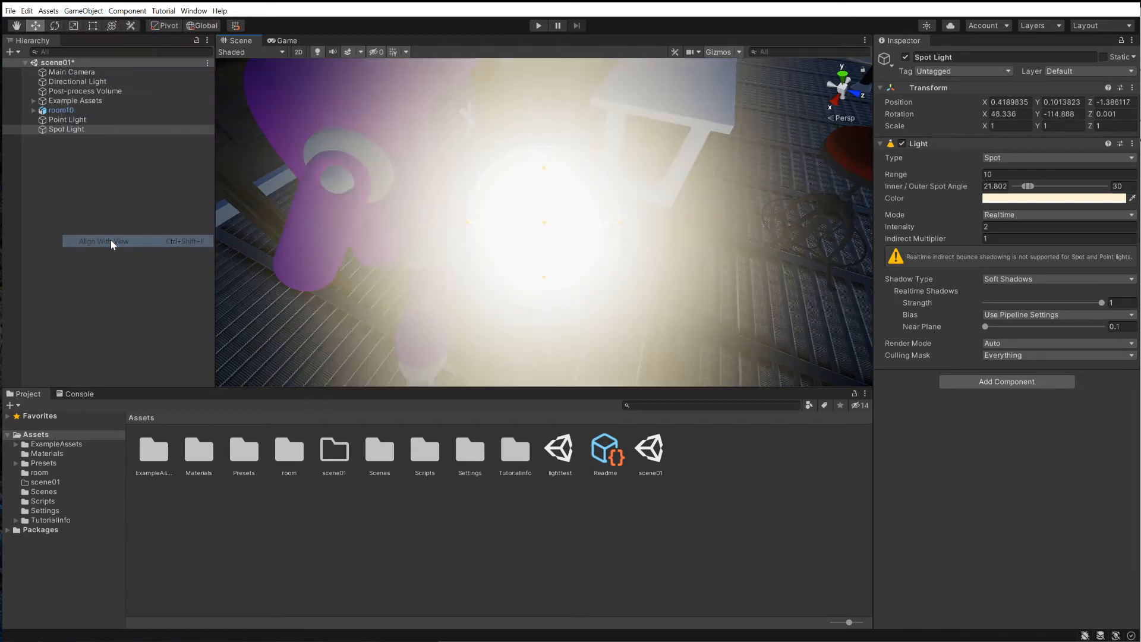
# Place the spot light at the lamp bulb at X 0.3665, Y 0.05, Z -1.3938 and rotate it to X 40.648, Y -111.637, Z 4.628
pyautogui.keyDown('alt'); pyautogui.moveTo(532, 235); pyautogui.dragTo(364, 202); pyautogui.keyUp('alt')
pyautogui.scroll(7, 364, 204)
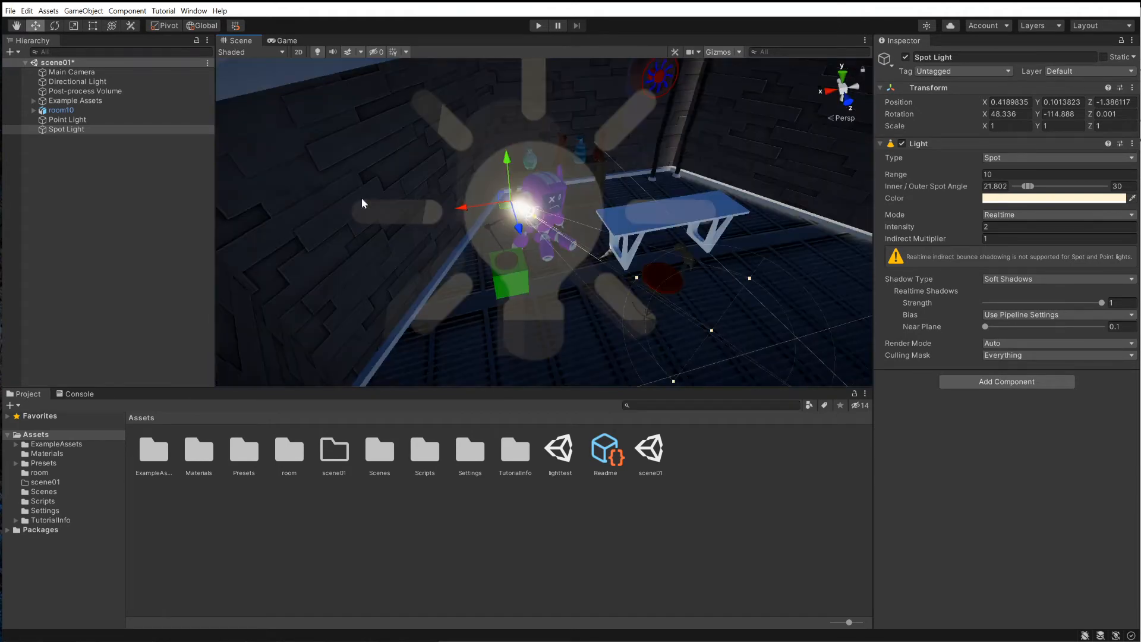
pyautogui.keyDown('alt'); pyautogui.moveTo(364, 203); pyautogui.dragTo(381, 214, button='right'); pyautogui.keyUp('alt')
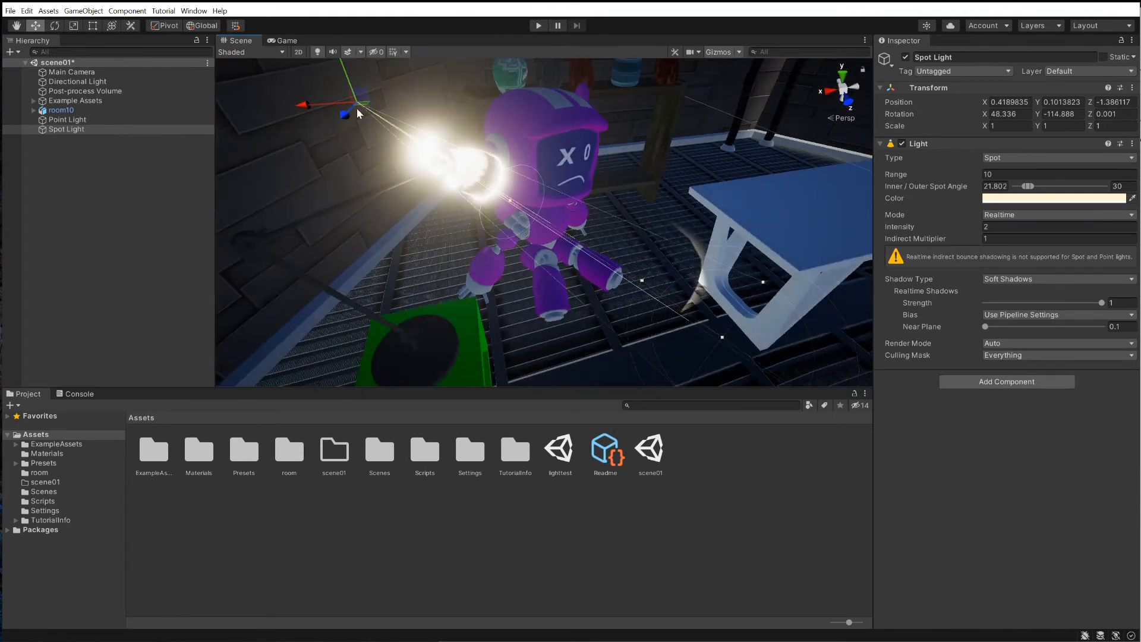
pyautogui.moveTo(361, 107); pyautogui.dragTo(337, 137)
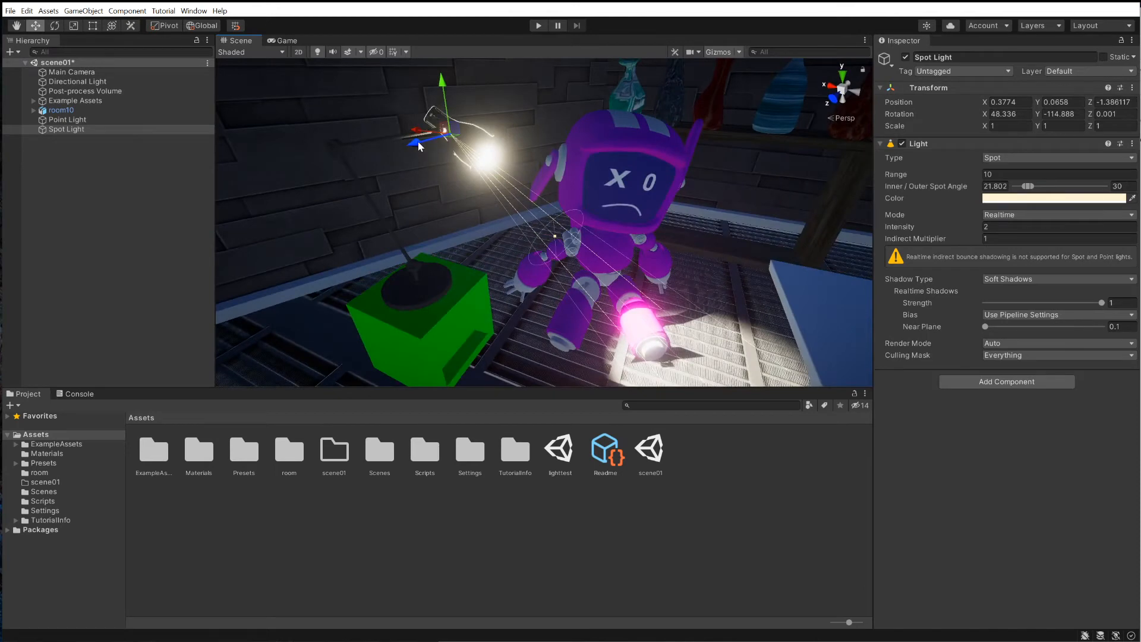
pyautogui.moveTo(418, 141); pyautogui.dragTo(480, 151)
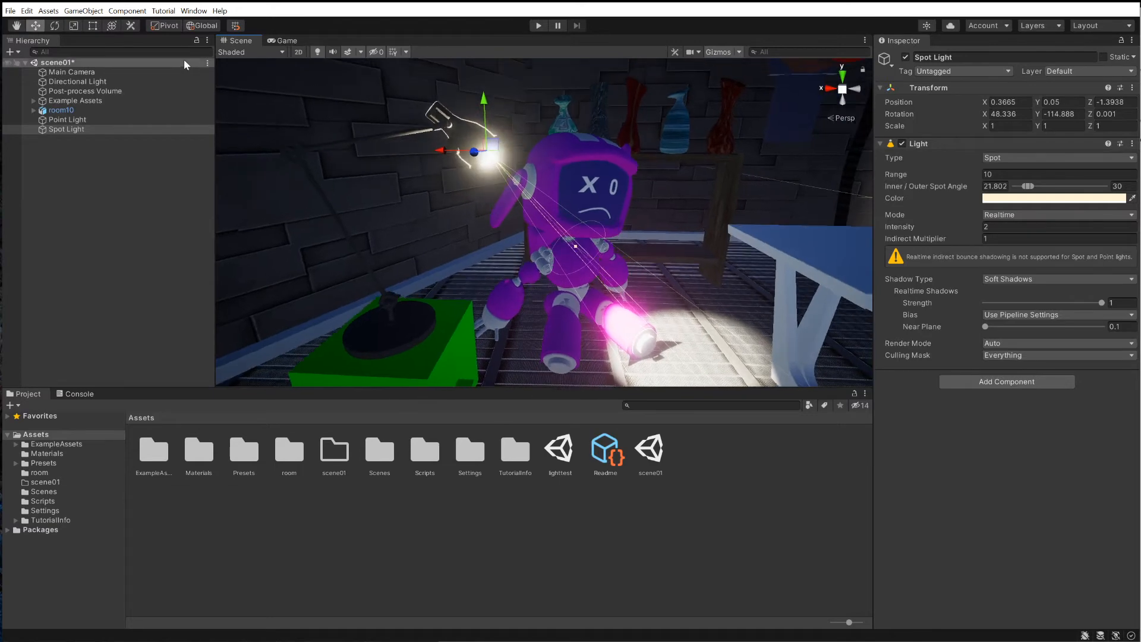
pyautogui.press('e')
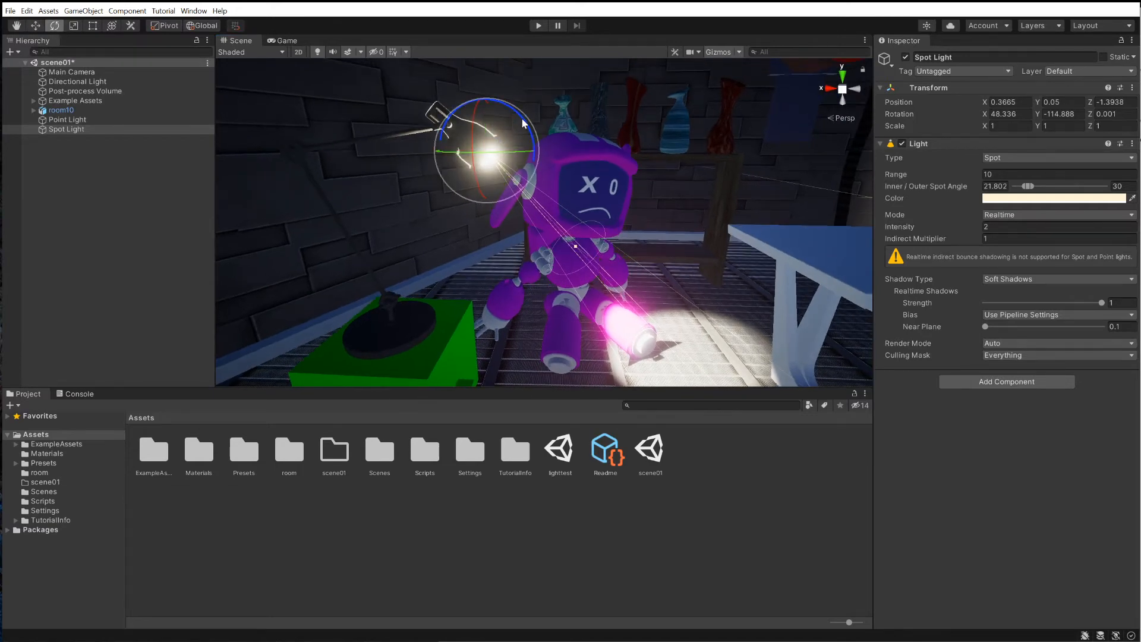
pyautogui.moveTo(523, 123); pyautogui.dragTo(519, 116)
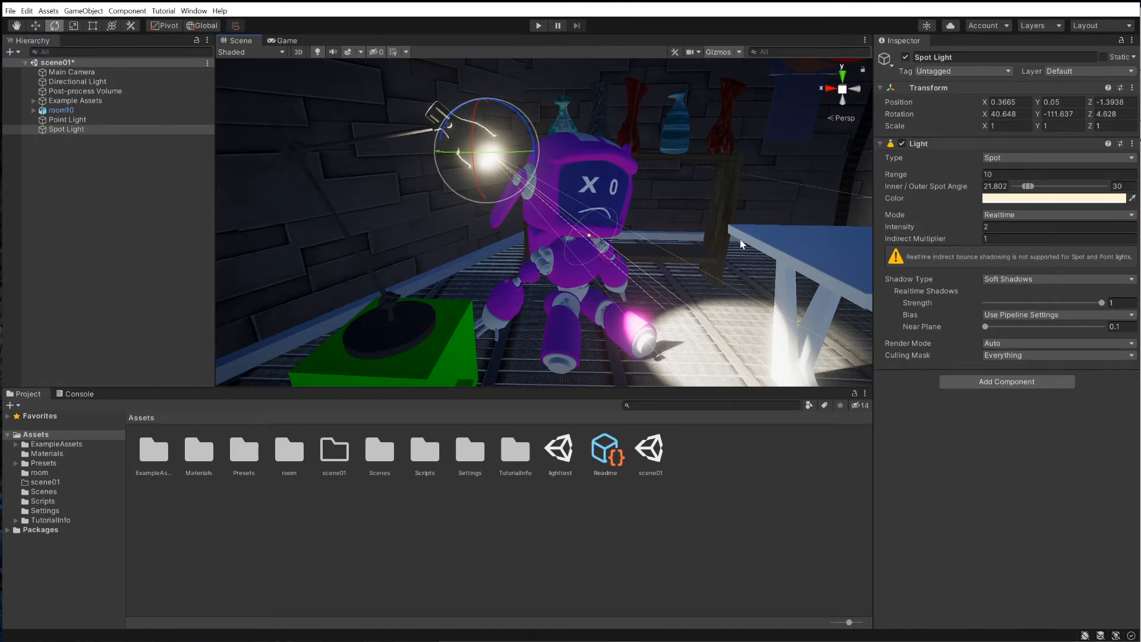
# Set the spot light's inner angle to about 40.2, its outer angle to about 42.4 and its intensity to 0.5
pyautogui.keyDown('alt'); pyautogui.moveTo(742, 244); pyautogui.dragTo(805, 347); pyautogui.keyUp('alt')
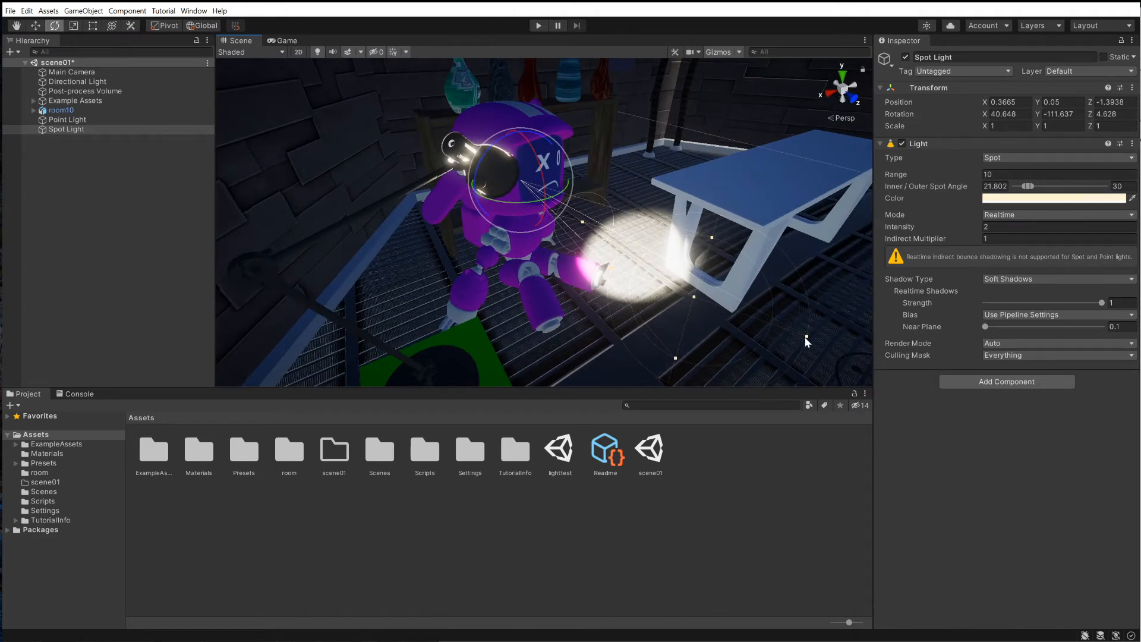
pyautogui.moveTo(807, 337); pyautogui.dragTo(932, 390)
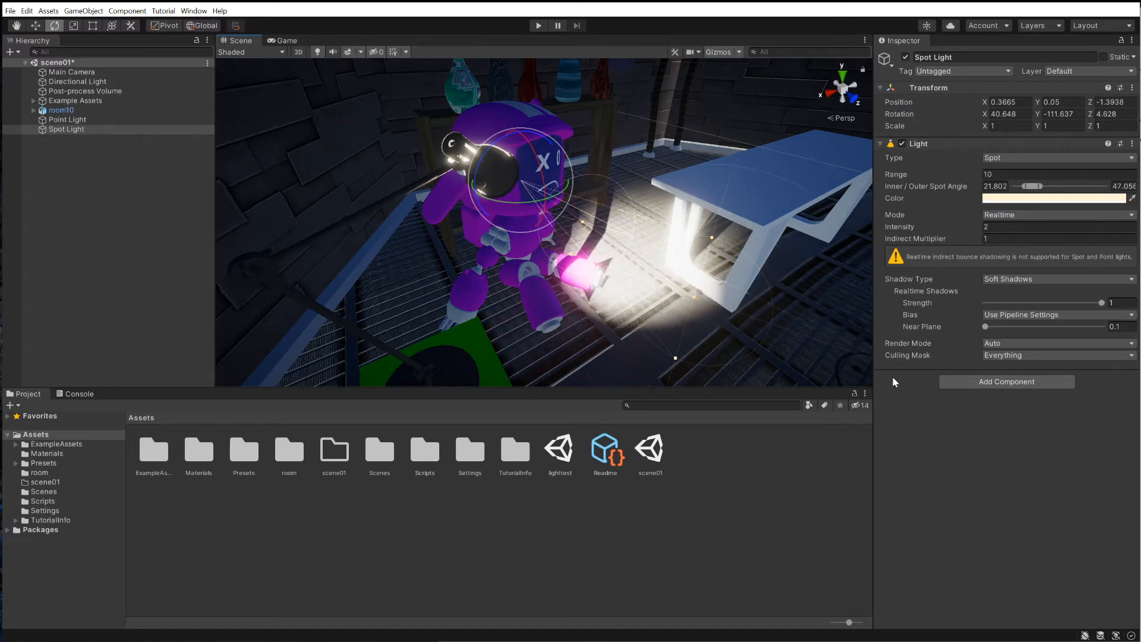
pyautogui.keyDown('alt'); pyautogui.moveTo(796, 298); pyautogui.dragTo(802, 202); pyautogui.keyUp('alt')
pyautogui.moveTo(832, 333); pyautogui.dragTo(803, 307)
pyautogui.moveTo(957, 228); pyautogui.dragTo(954, 235)
# Inspect the robot's Bot_ai Standard Surface 3 material and compare its shader with the chair back material's shader
pyautogui.keyDown('alt'); pyautogui.moveTo(595, 166); pyautogui.dragTo(401, 153); pyautogui.keyUp('alt')
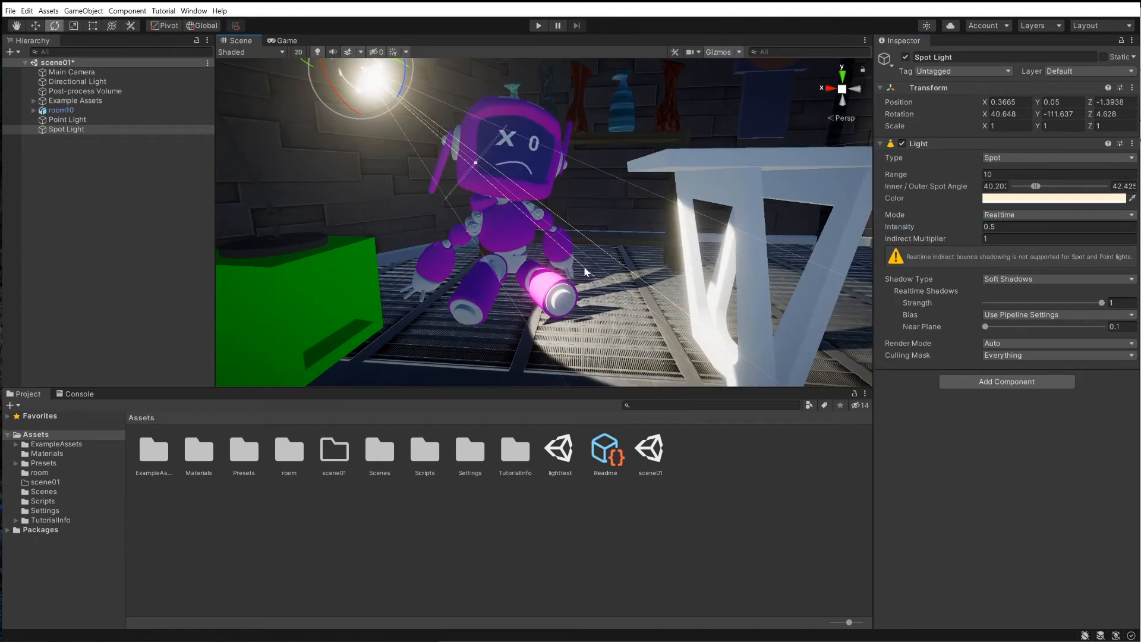
pyautogui.scroll(1, 574, 291)
pyautogui.scroll(1, 574, 291)
pyautogui.click(54, 26)
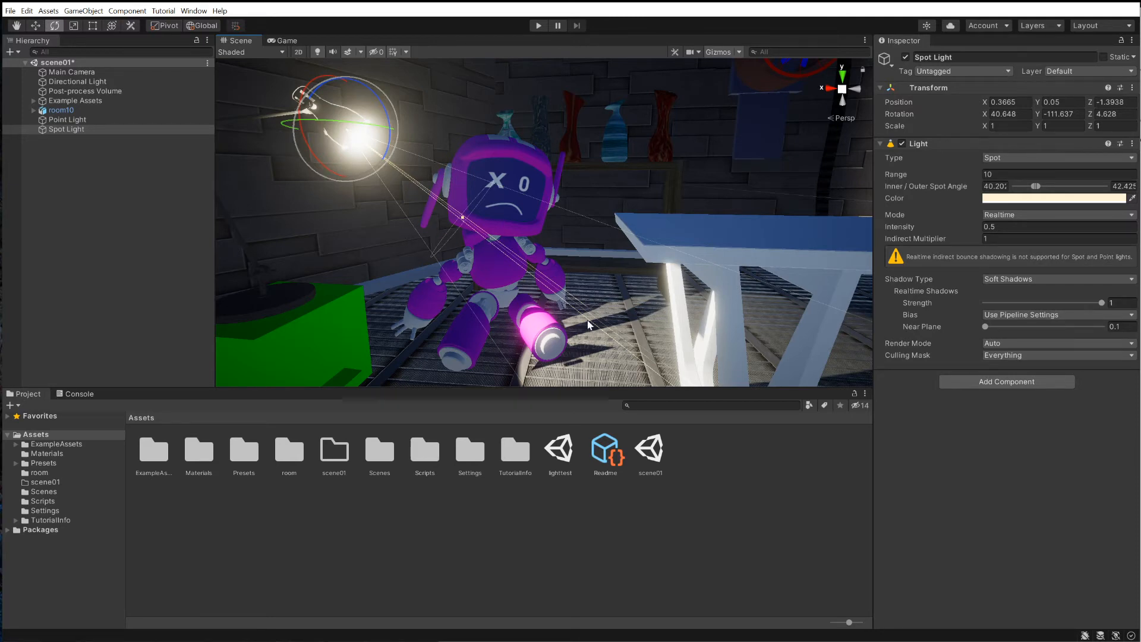
pyautogui.click(535, 307)
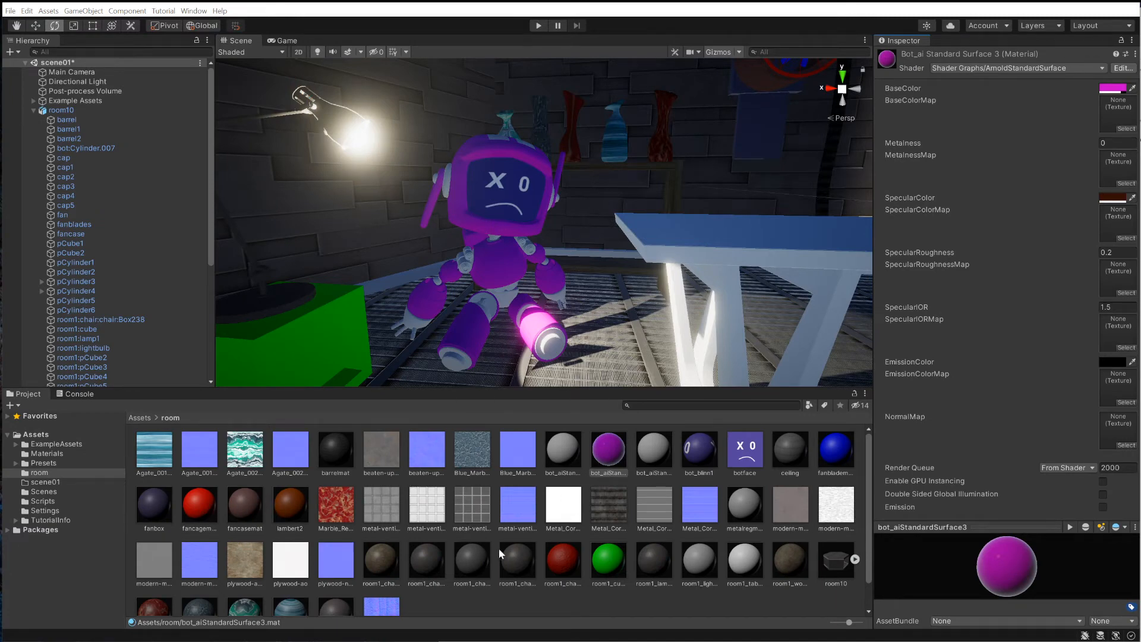
pyautogui.click(378, 564)
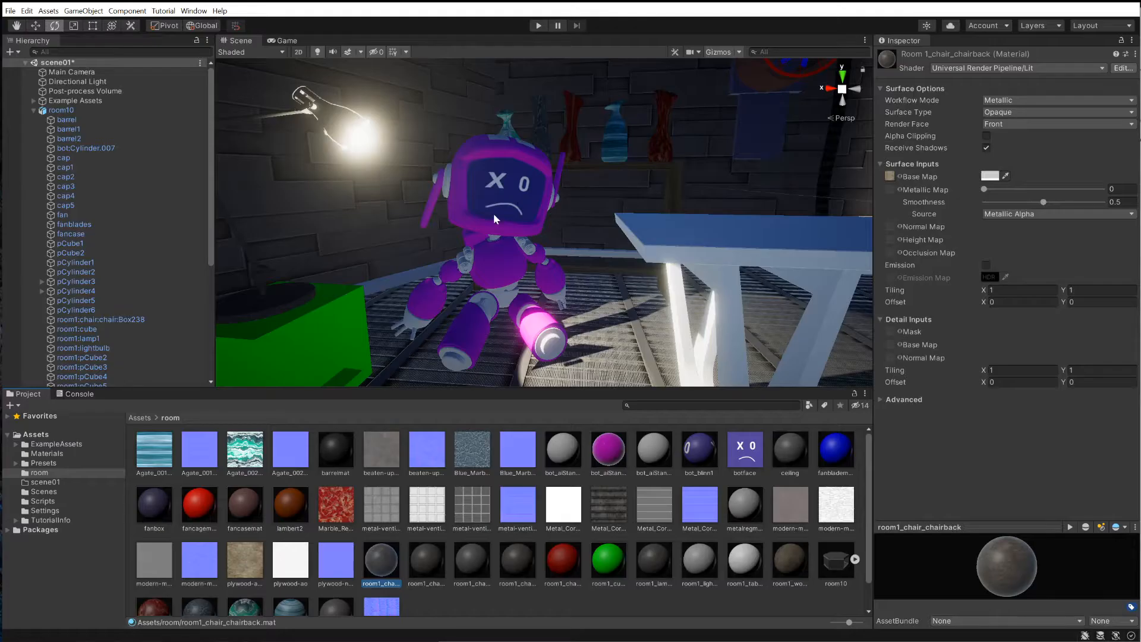
pyautogui.click(498, 234)
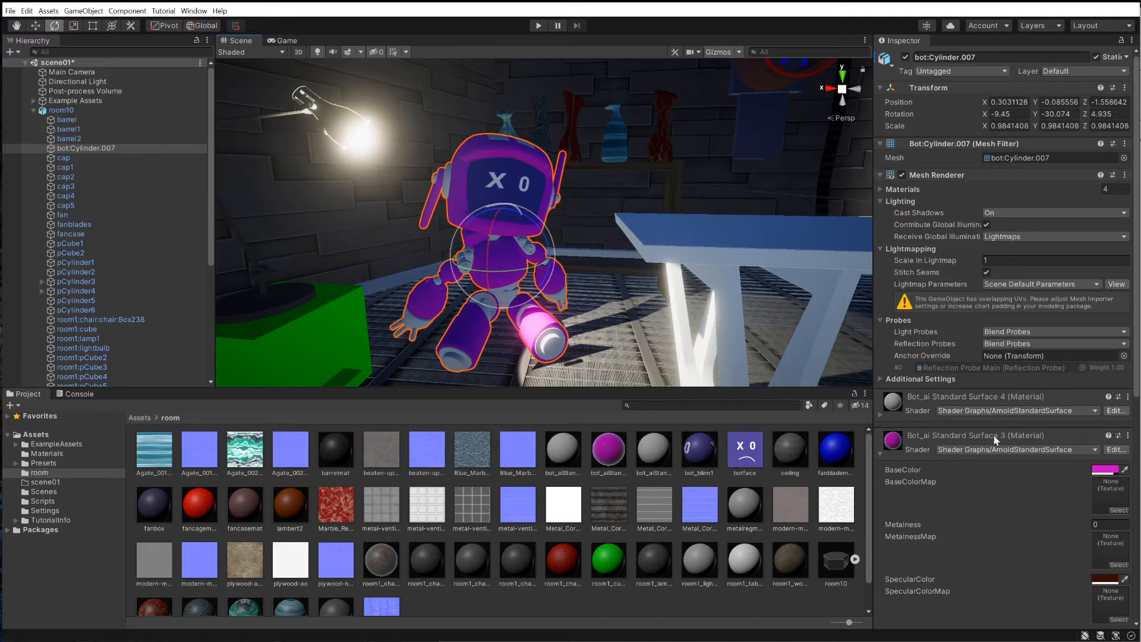
# Change the shader of the robot's bot_aiStandardSurface3 material to Universal Render Pipeline/Lit
pyautogui.click(607, 460)
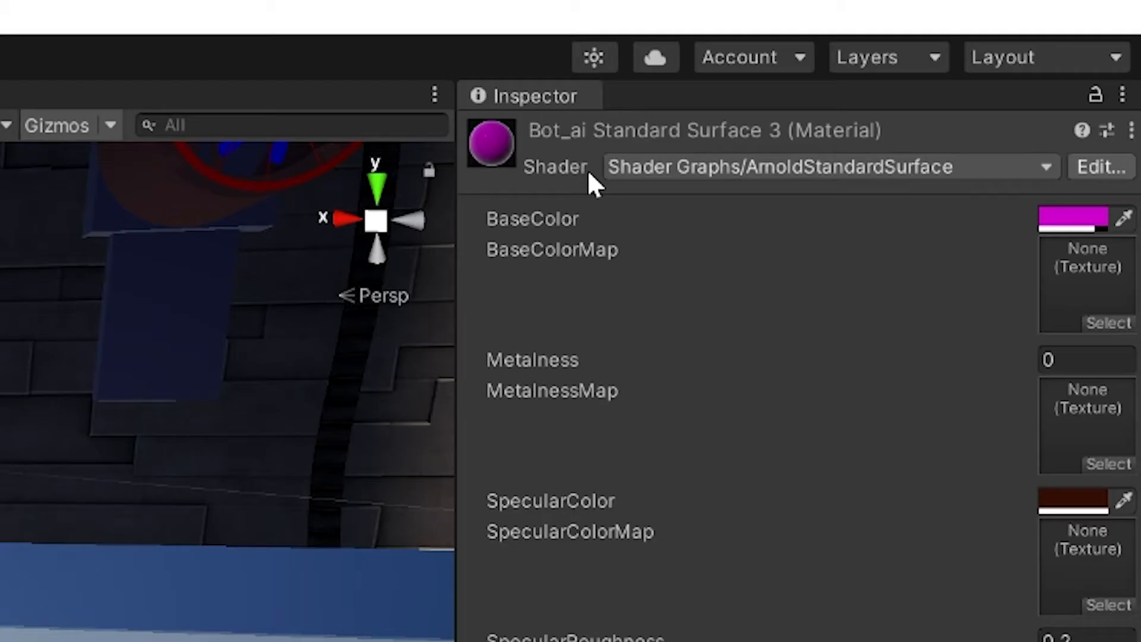
pyautogui.click(688, 174)
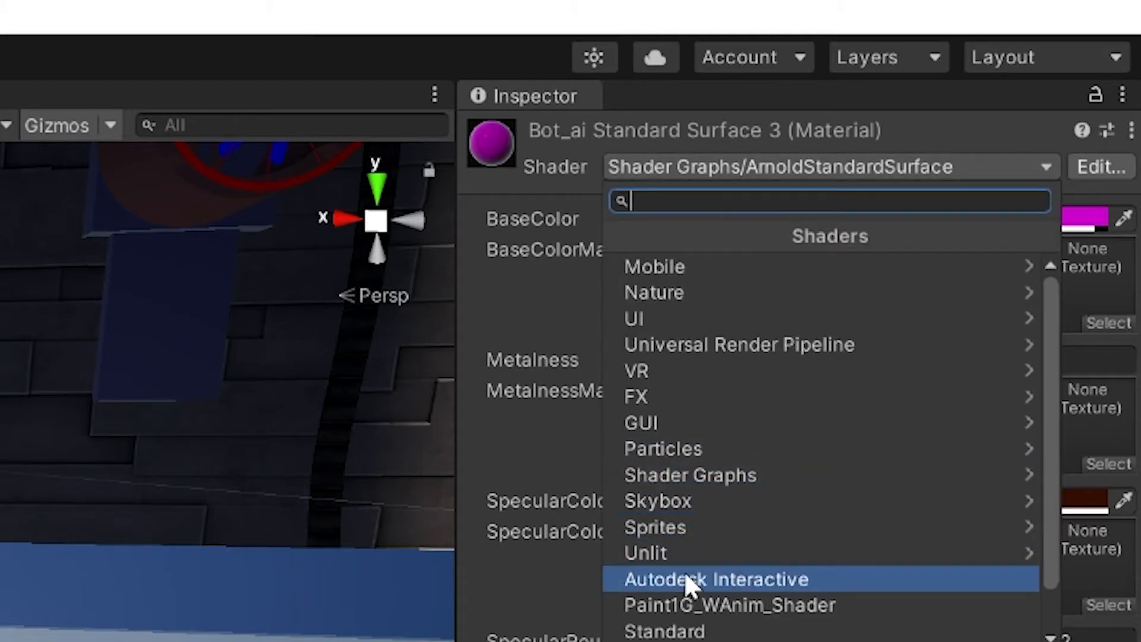
pyautogui.click(663, 348)
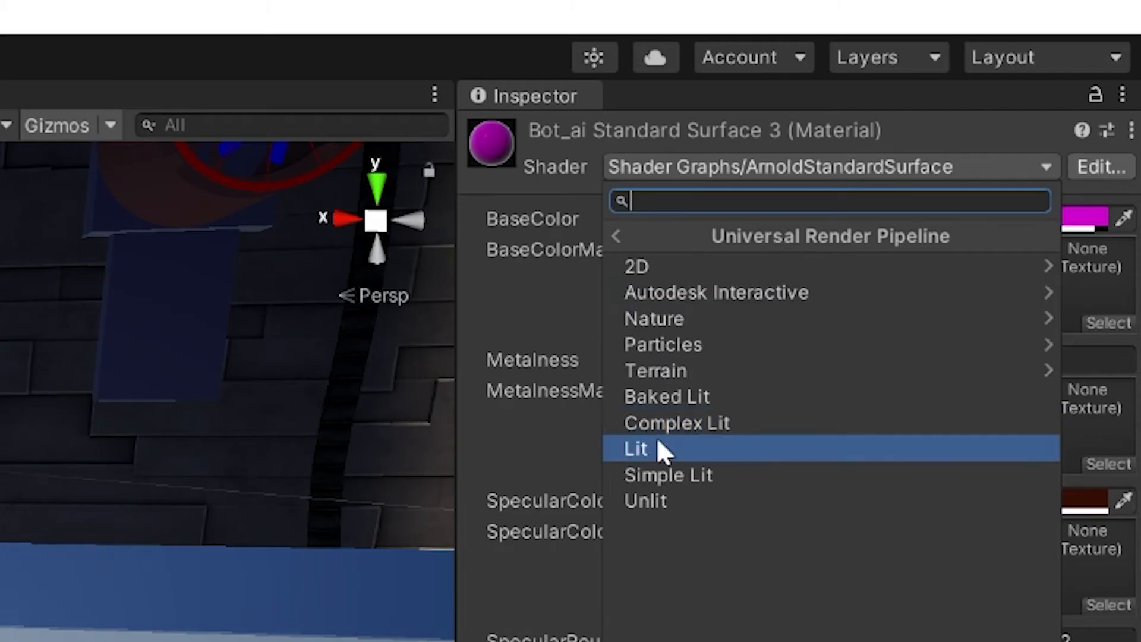
pyautogui.click(658, 448)
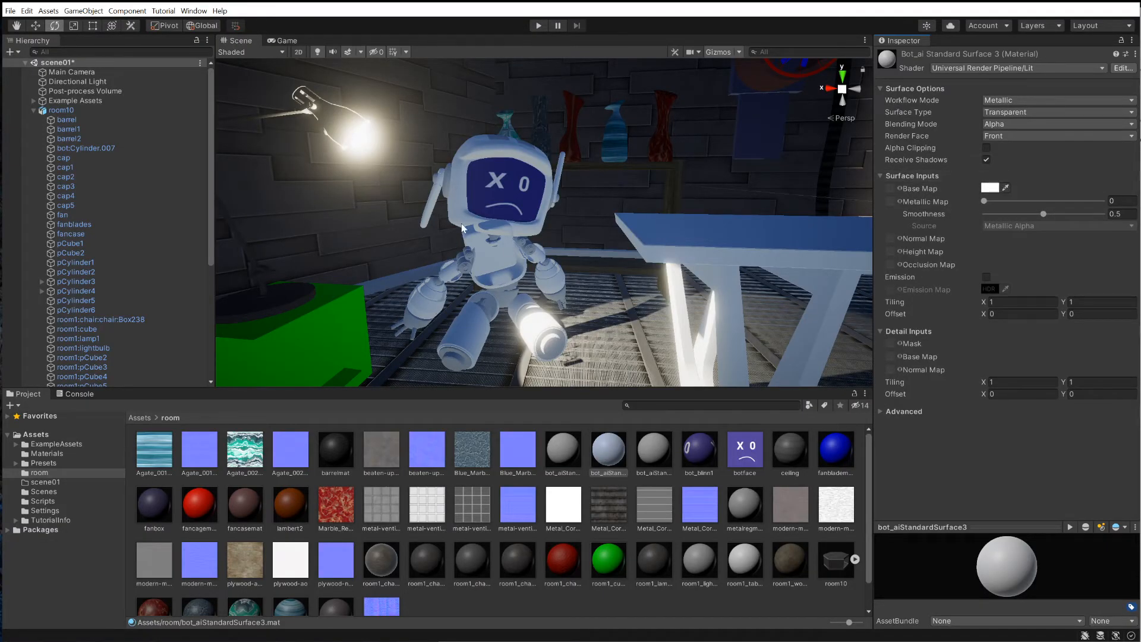
# Set the base map color of the robot's bot_aiStandardSurface3 material to bright magenta, hex F300CA
pyautogui.click(990, 188)
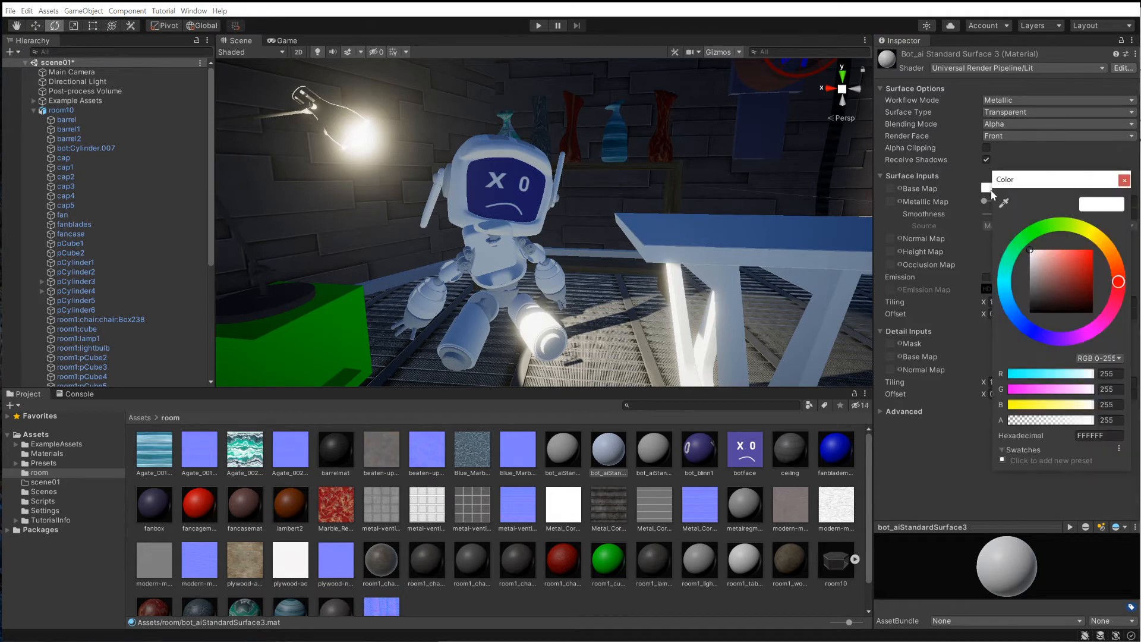
pyautogui.click(1099, 328)
pyautogui.click(1093, 254)
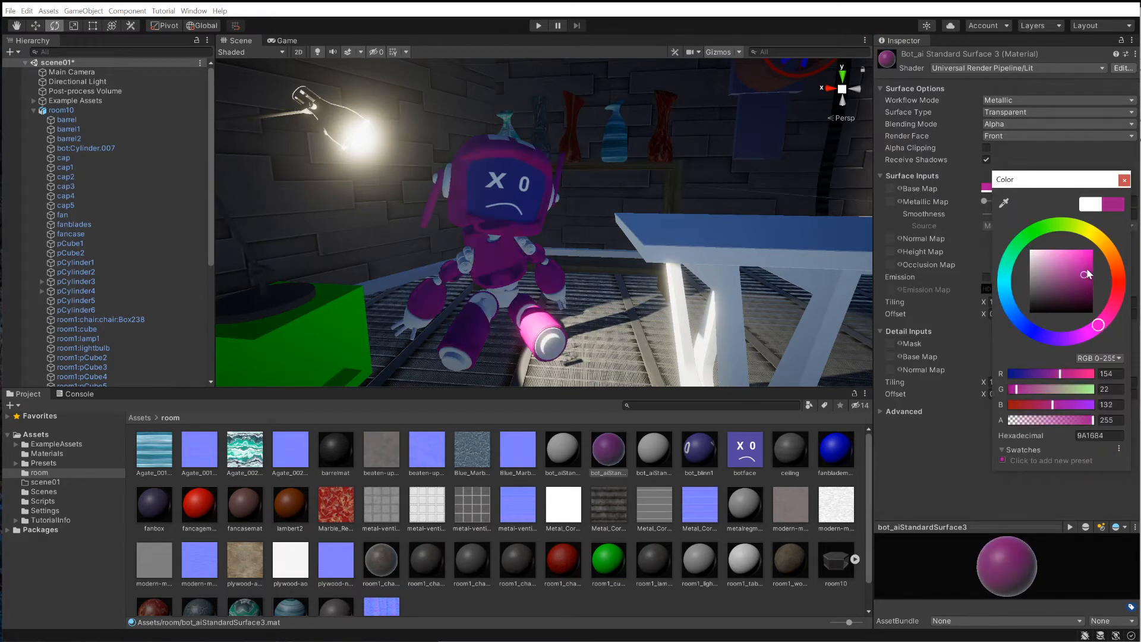
pyautogui.moveTo(1100, 260); pyautogui.dragTo(1110, 256)
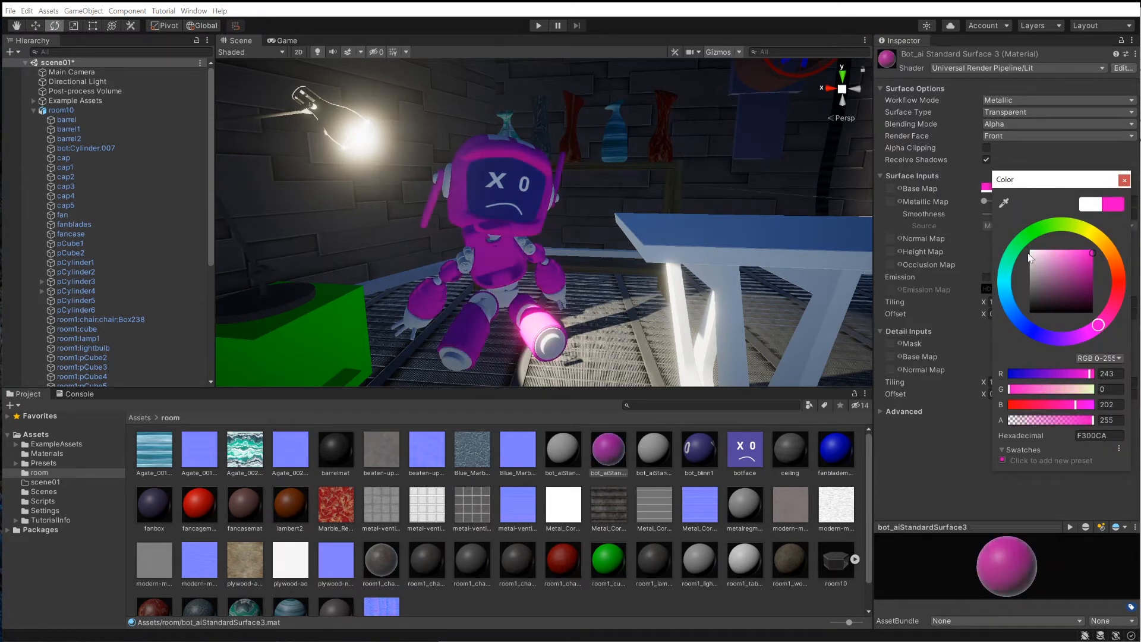
pyautogui.click(946, 423)
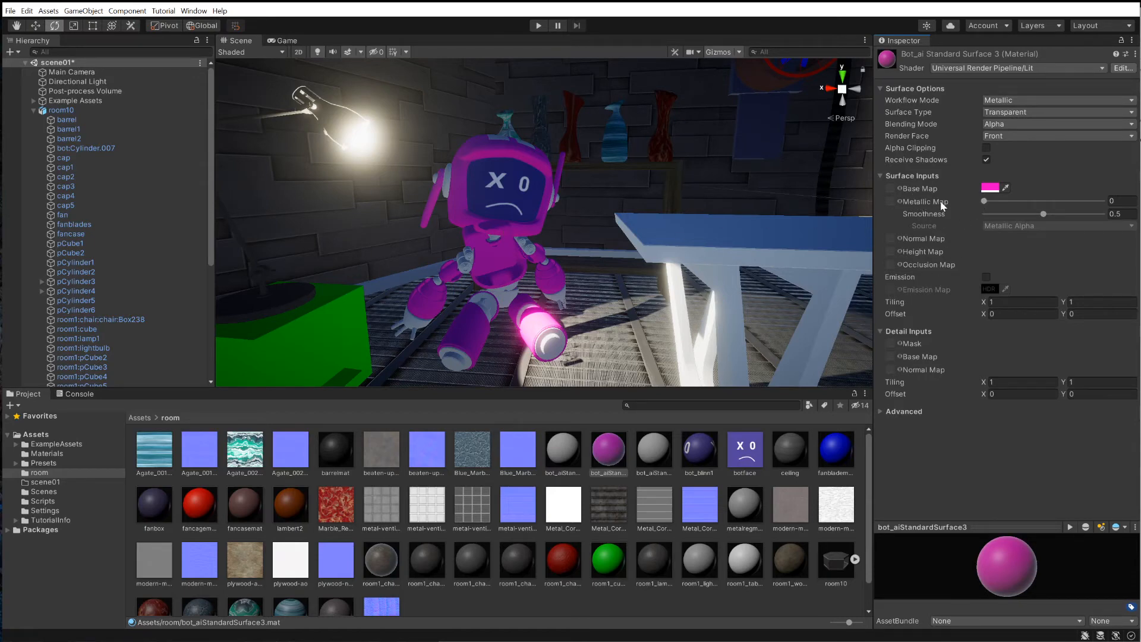
# Set the robot material's metallic value to 0.333 and raise its smoothness above 0.658, judging the shine on the robot up close
pyautogui.moveTo(985, 202); pyautogui.dragTo(1023, 201)
pyautogui.moveTo(1045, 218)
pyautogui.mouseDown()
pyautogui.moveTo(1064, 217)
pyautogui.moveTo(1032, 216)
pyautogui.moveTo(1114, 227)
pyautogui.moveTo(1021, 223)
pyautogui.moveTo(1060, 228)
pyautogui.mouseUp()
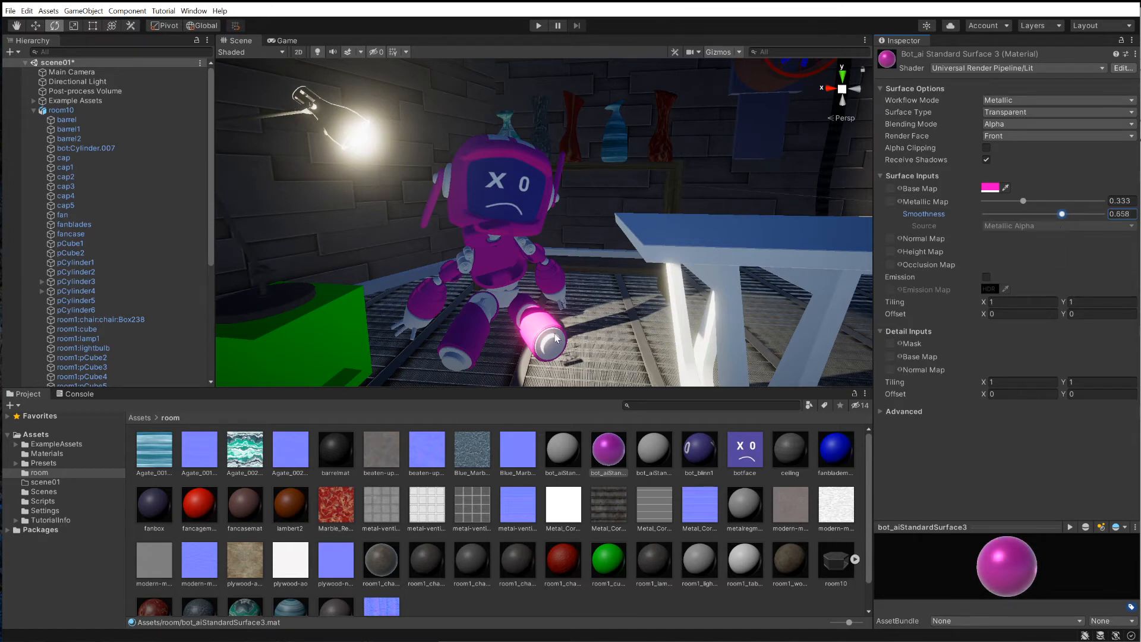
pyautogui.scroll(6, 587, 286)
pyautogui.moveTo(587, 287); pyautogui.dragTo(594, 266, button='middle')
pyautogui.scroll(-2, 594, 266)
pyautogui.scroll(-6, 594, 266)
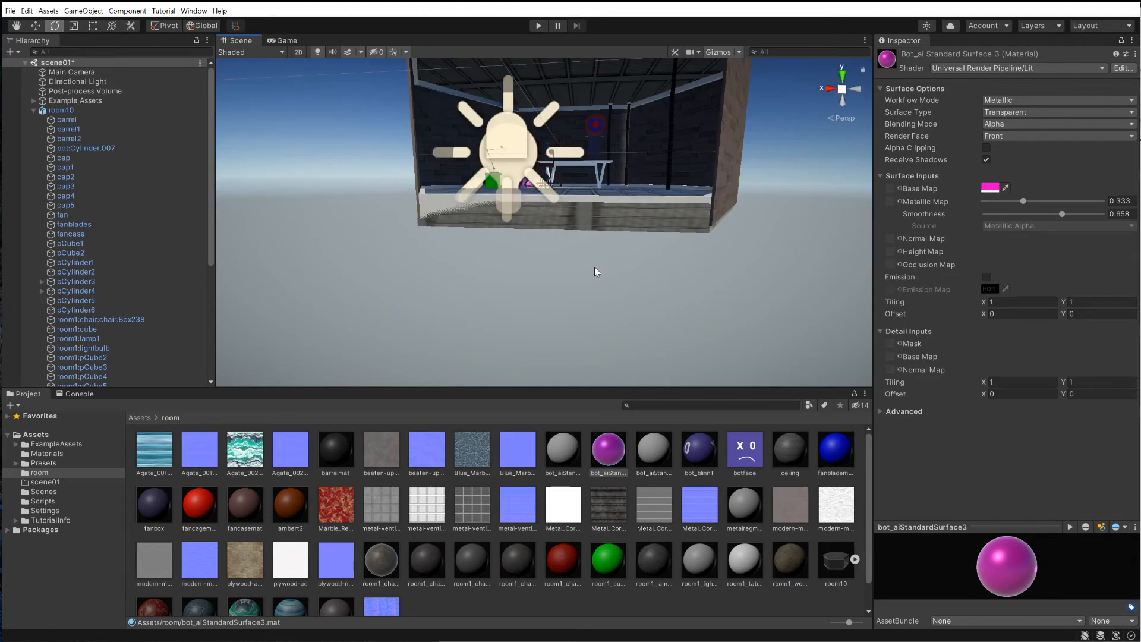
pyautogui.scroll(4, 595, 267)
pyautogui.scroll(-4, 563, 260)
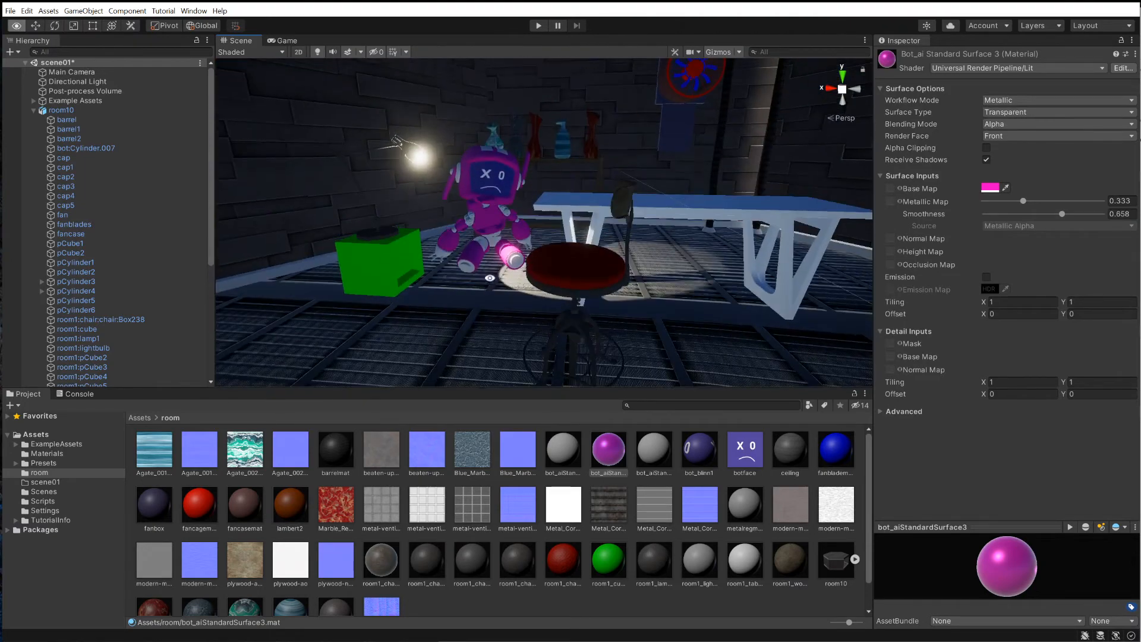
pyautogui.scroll(5, 570, 266)
pyautogui.scroll(-2, 572, 267)
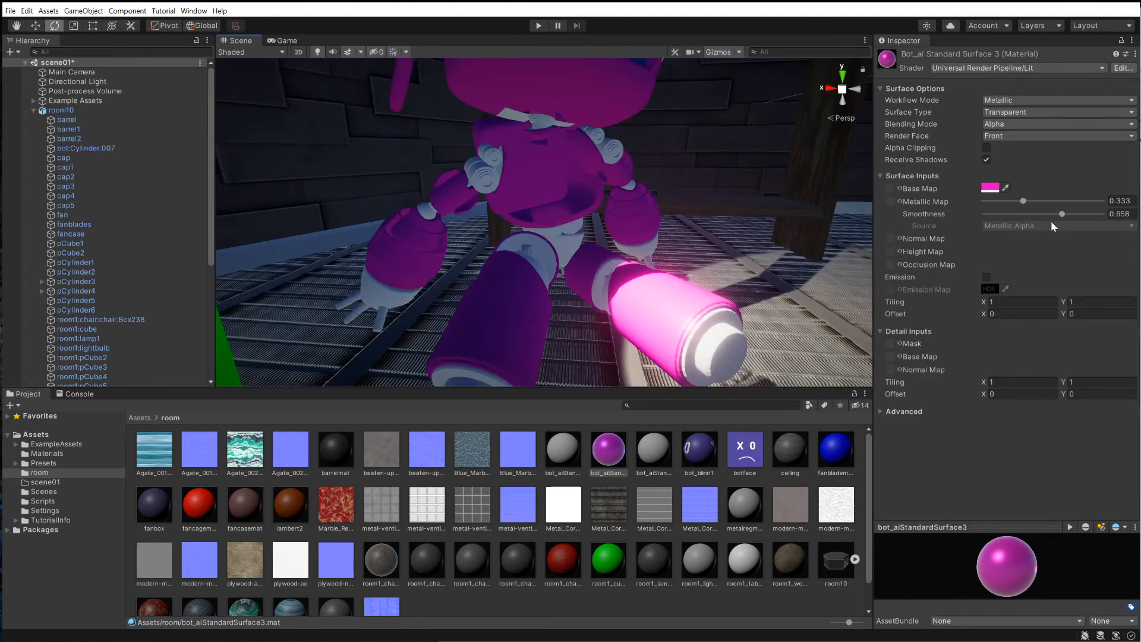
pyautogui.moveTo(1063, 217); pyautogui.dragTo(1088, 218)
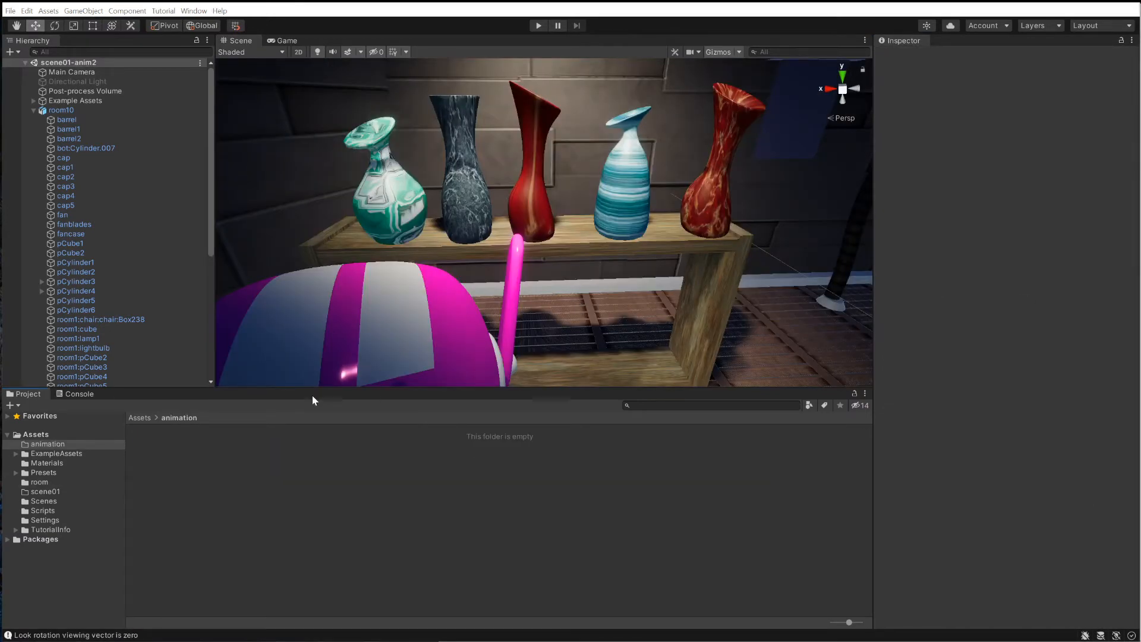
# Check the Main Camera's framing of the room in the Game view and return to the Scene view
pyautogui.click(63, 72)
pyautogui.click(279, 41)
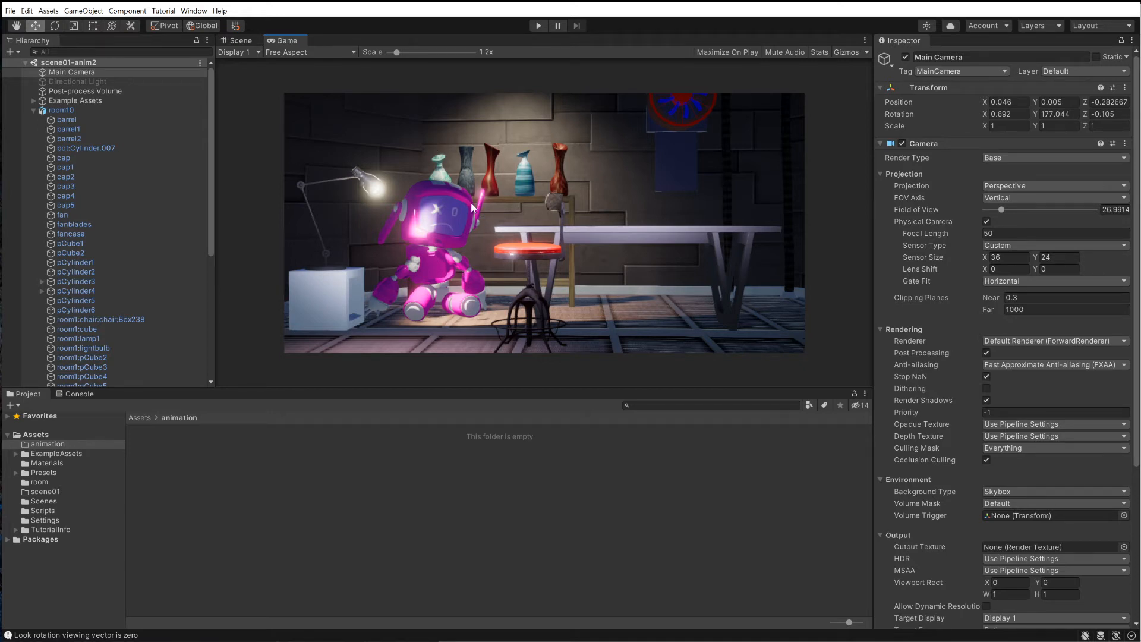
pyautogui.click(236, 41)
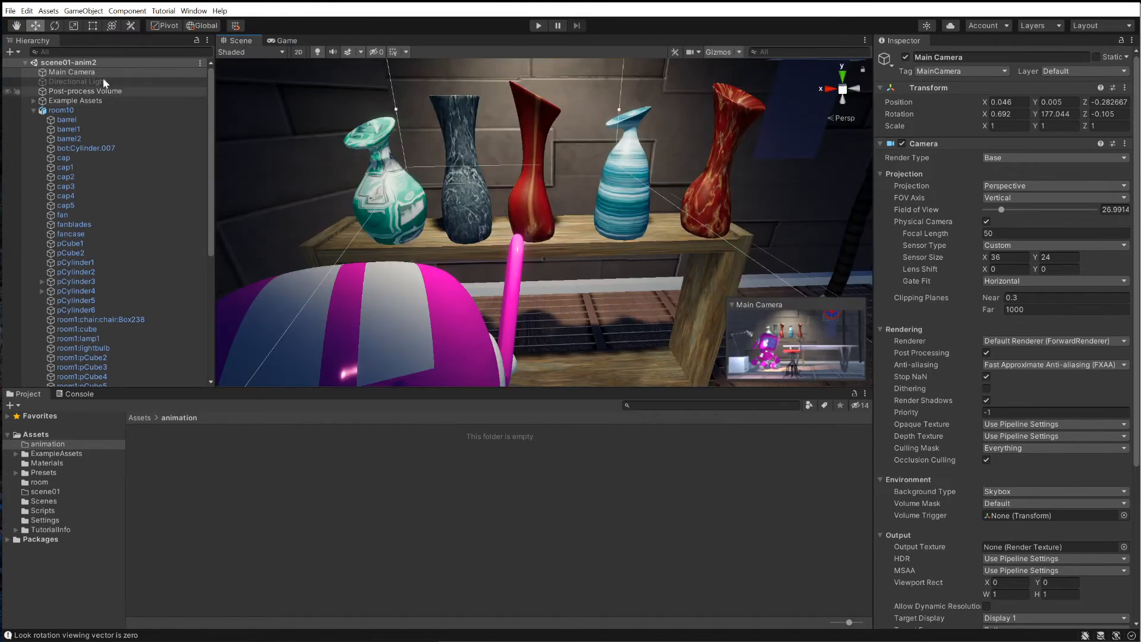
# Open the animation folder in Assets and bring up the Animation window for the Main Camera
pyautogui.click(142, 418)
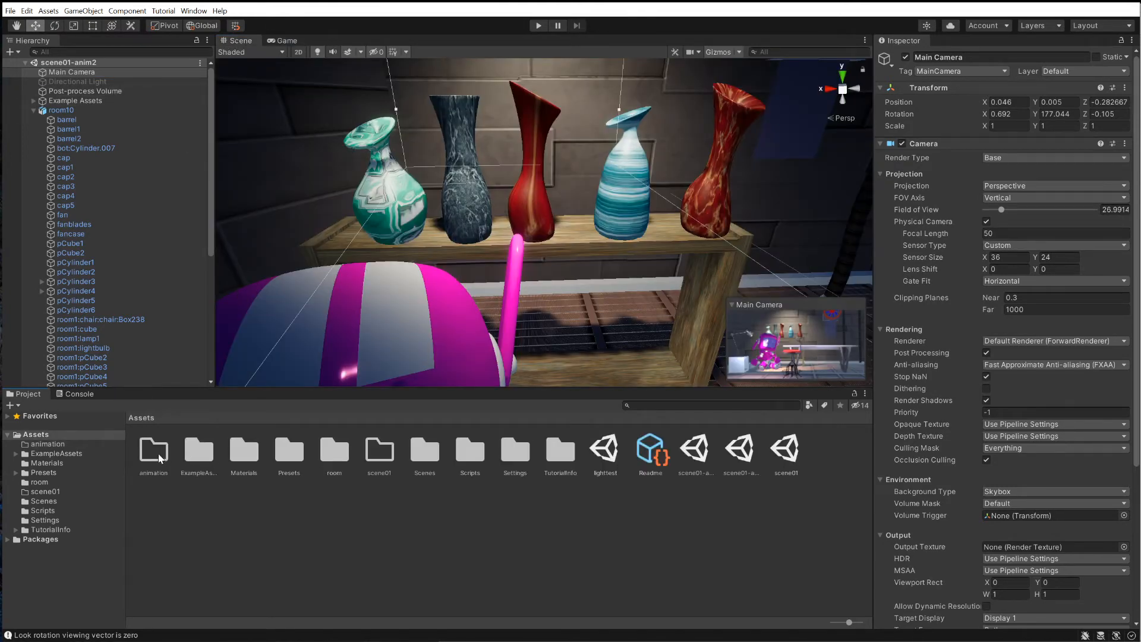
pyautogui.doubleClick(158, 453)
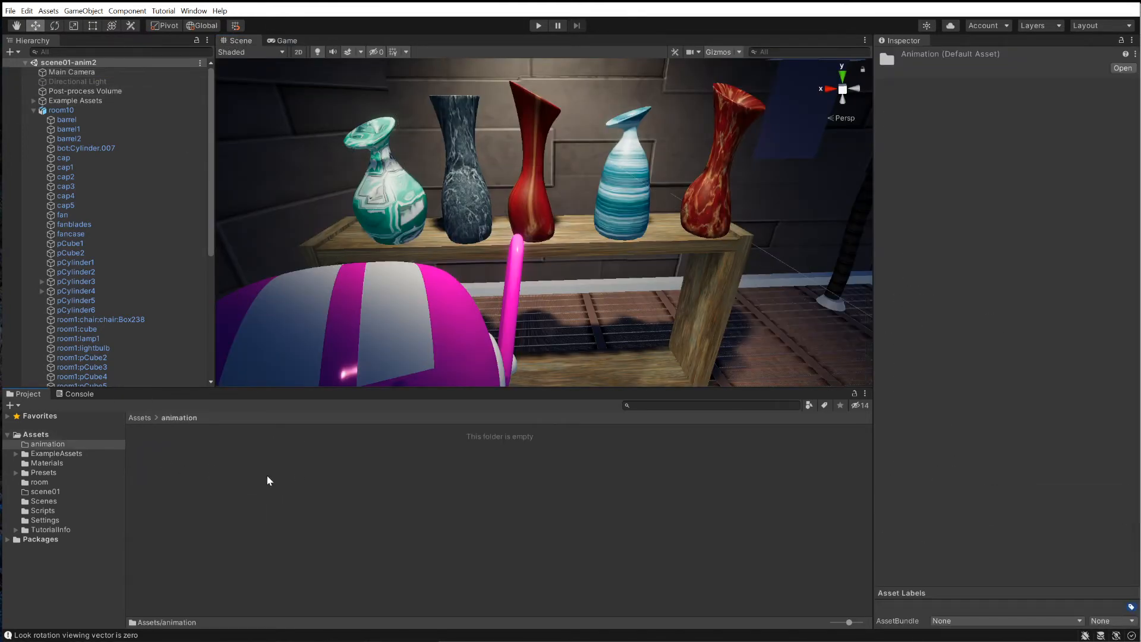
pyautogui.click(68, 72)
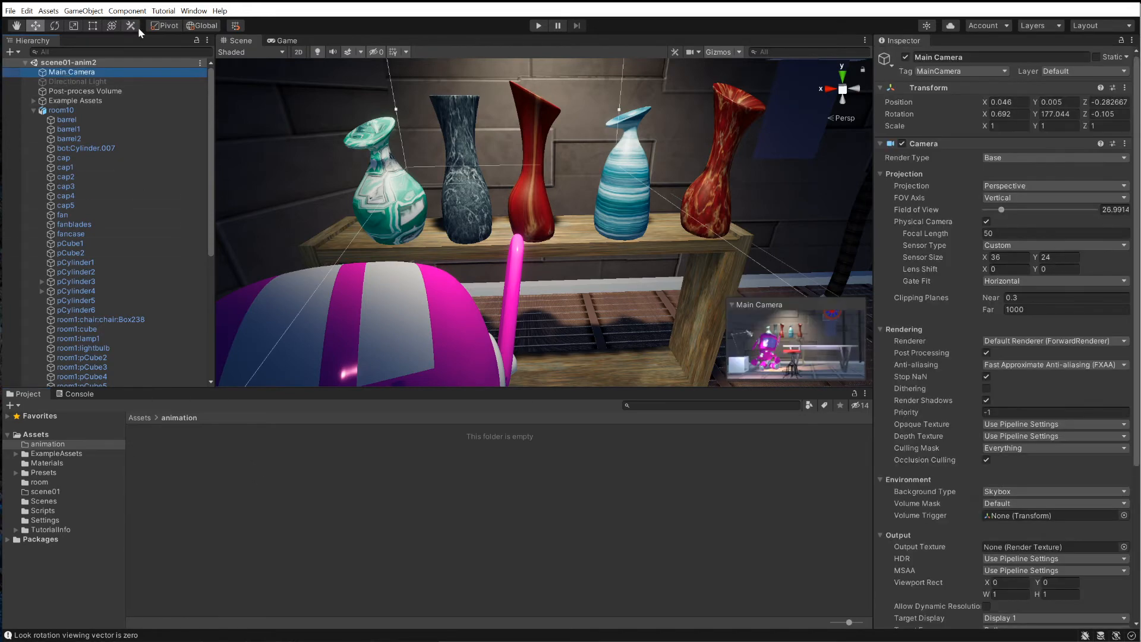
pyautogui.click(183, 11)
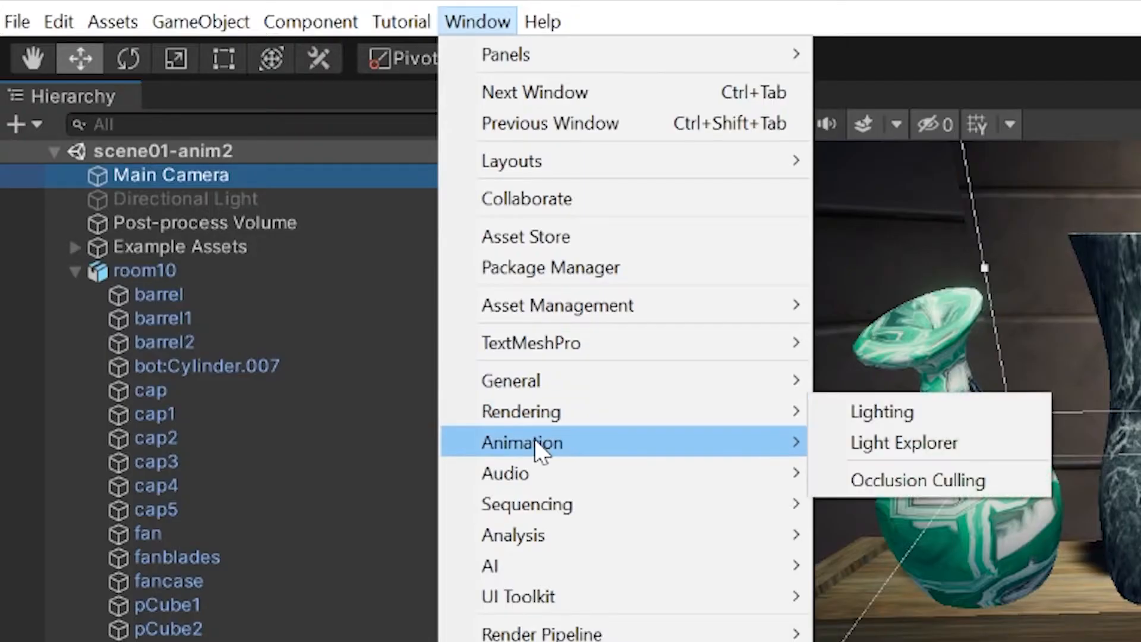
pyautogui.moveTo(534, 444)
pyautogui.click(939, 447)
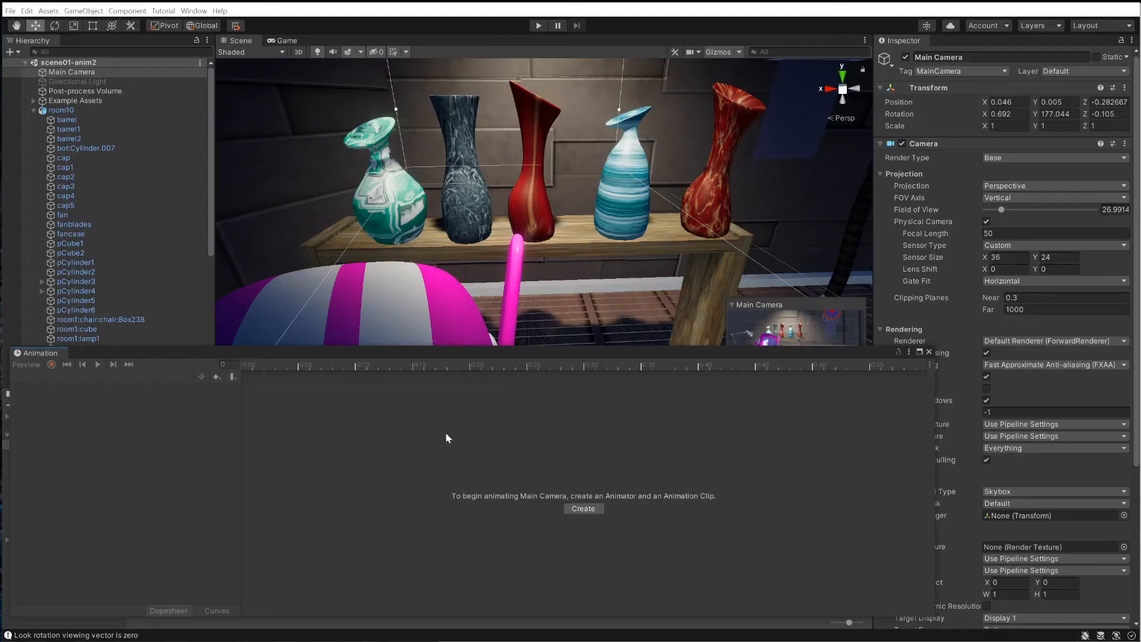
# Create an animation clip named cameramain for the Main Camera in the Assets/animation folder
pyautogui.click(583, 508)
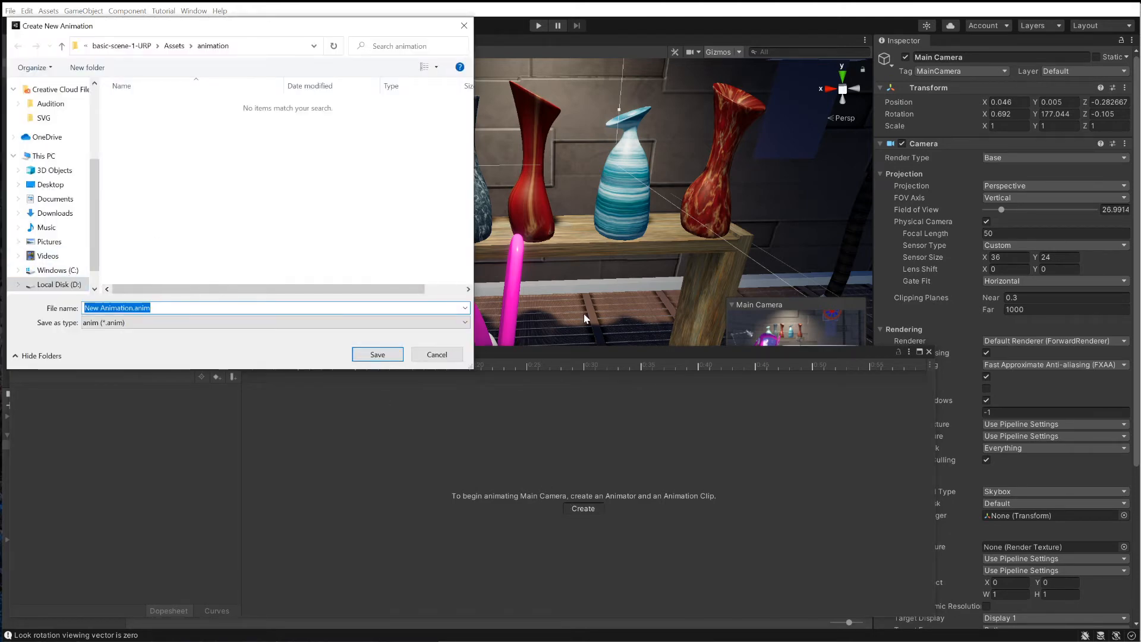
pyautogui.write('cameramain')
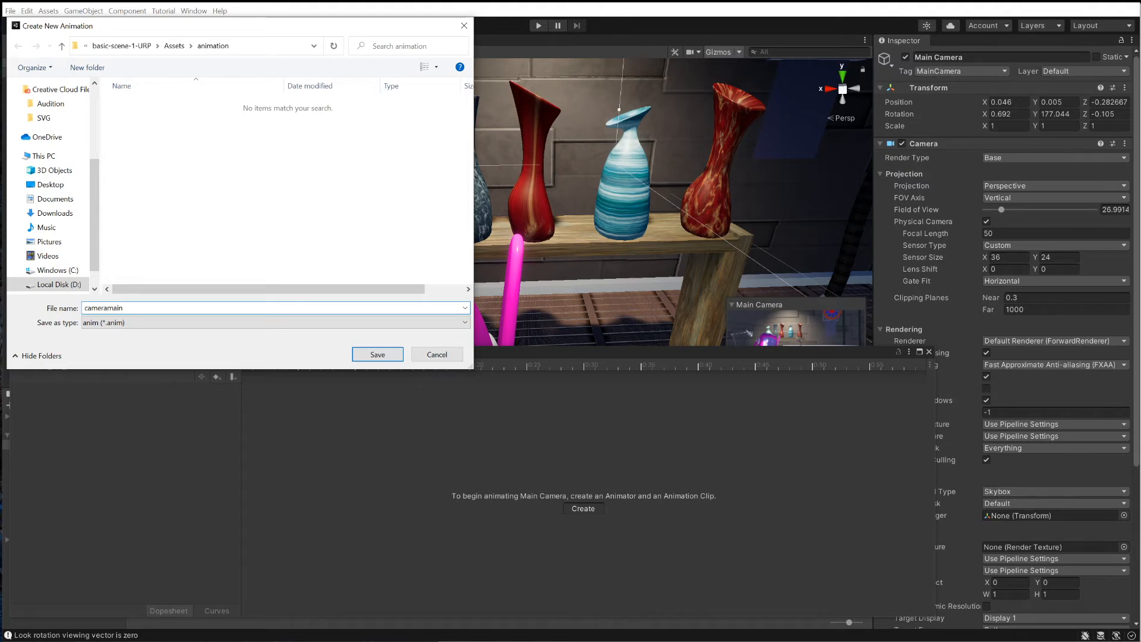
pyautogui.press('Return')
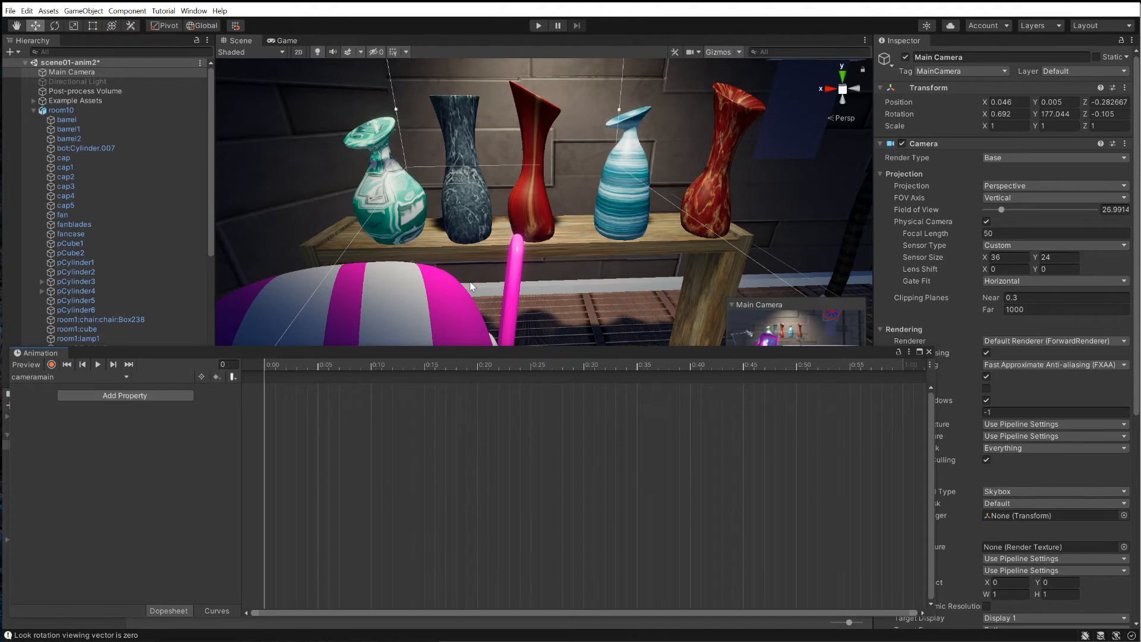
# Add the Main Camera's Transform Position property to the cameramain clip
pyautogui.scroll(-5, 469, 282)
pyautogui.click(165, 394)
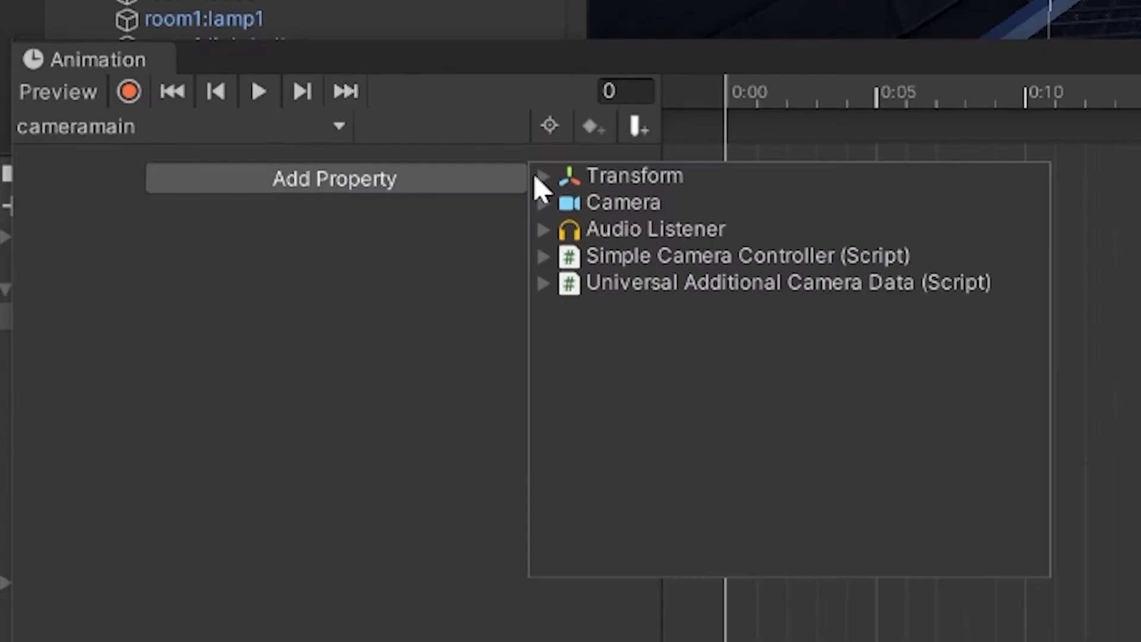
pyautogui.click(199, 394)
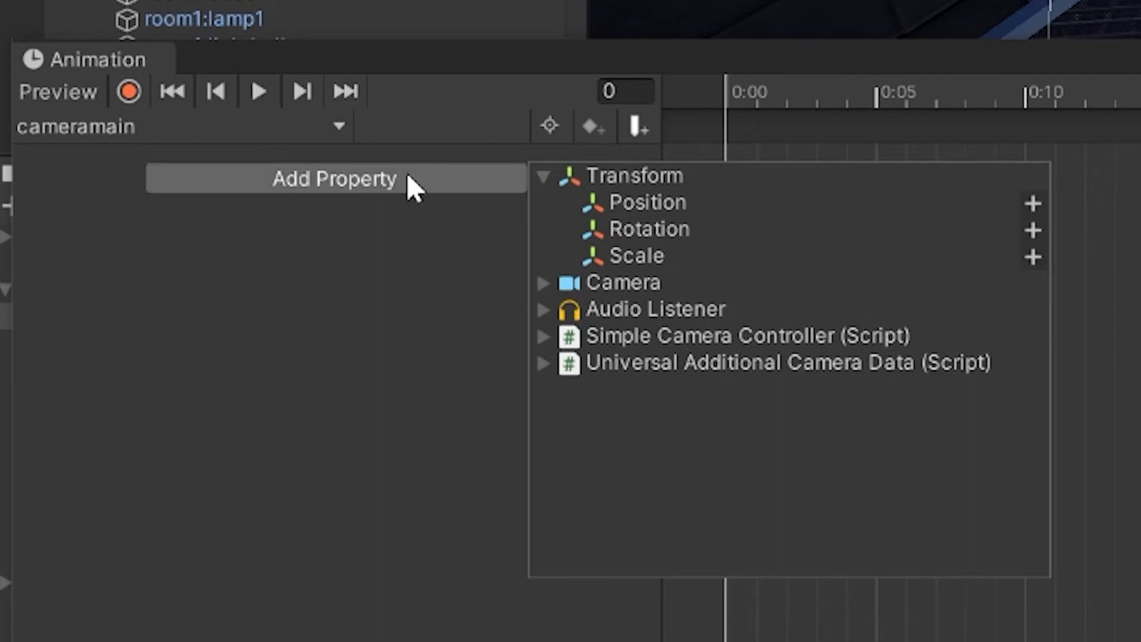
pyautogui.click(661, 201)
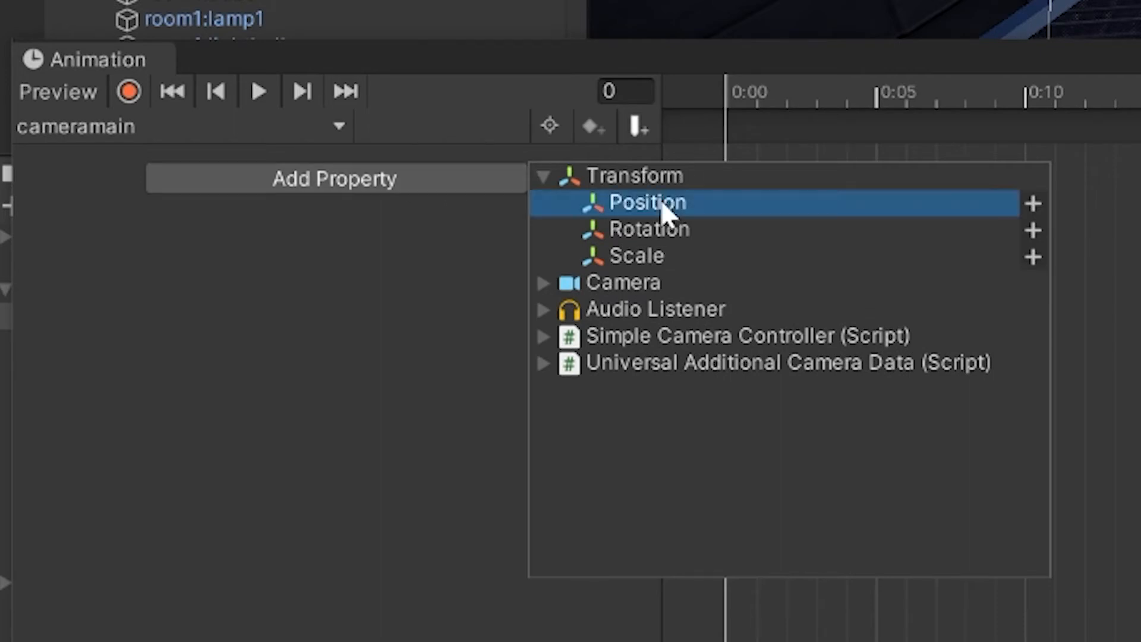
pyautogui.click(1033, 204)
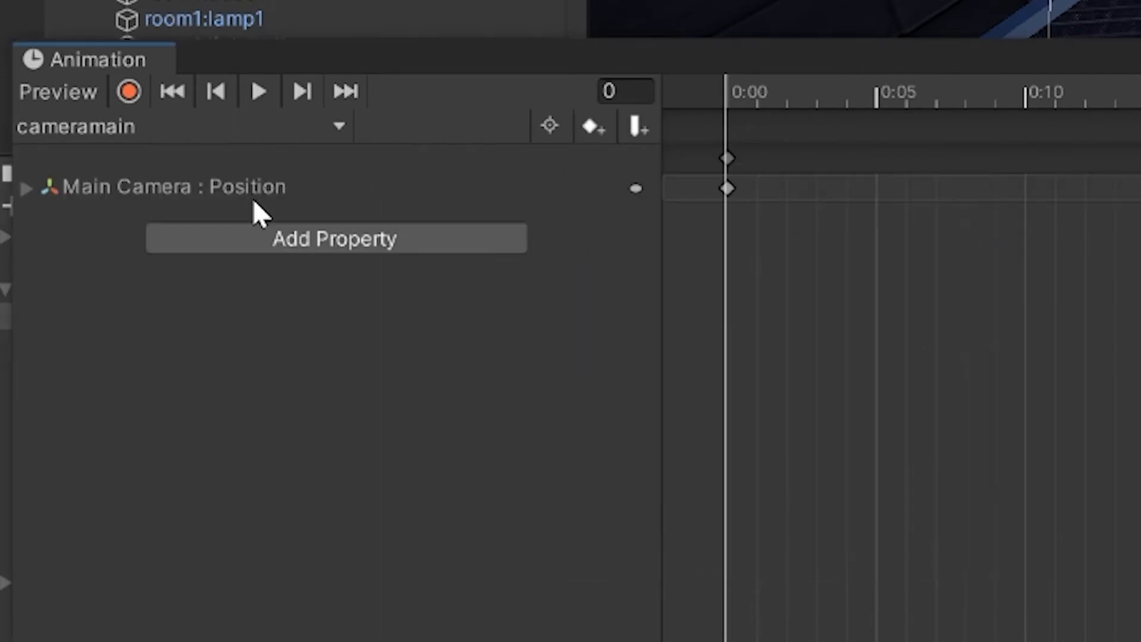
# Add the Main Camera's Transform Rotation property to the cameramain clip
pyautogui.click(280, 237)
pyautogui.click(546, 236)
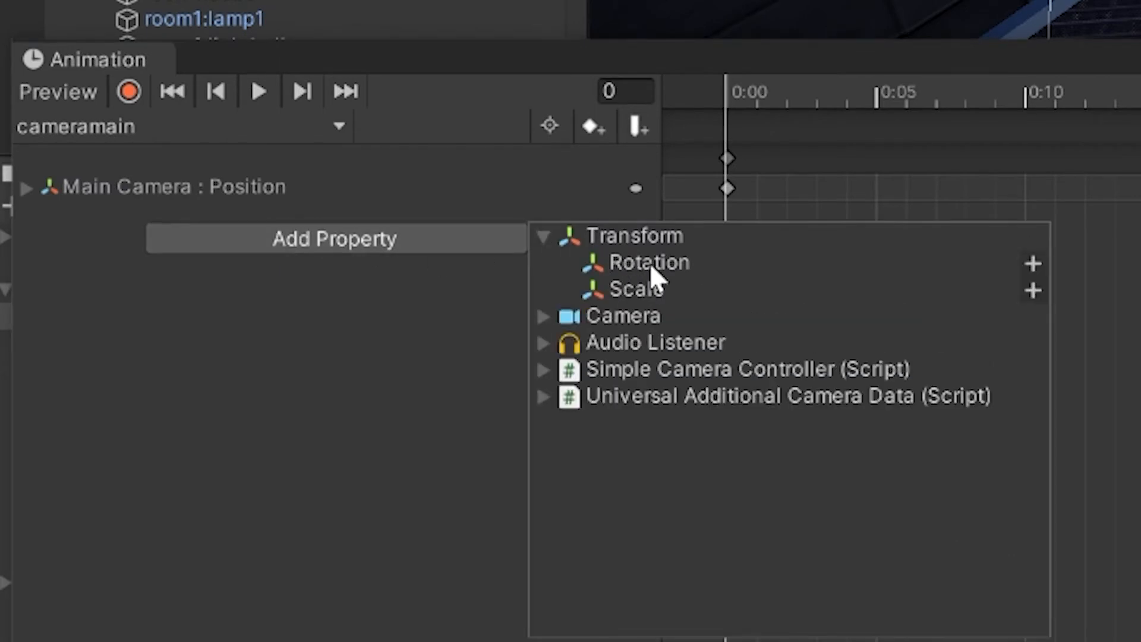
pyautogui.click(649, 267)
pyautogui.click(1034, 265)
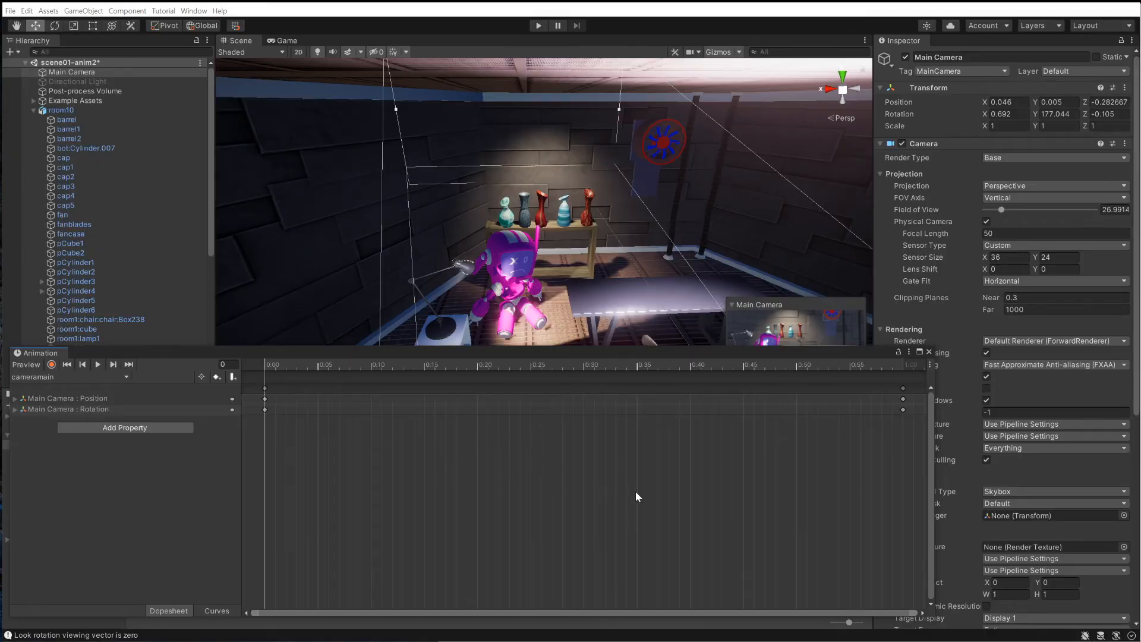
# Examine the cameramain timeline between 0:00 and 1:00 by zooming and panning across its position and rotation keyframes
pyautogui.moveTo(636, 492)
pyautogui.keyDown('alt'); pyautogui.mouseDown()
pyautogui.moveTo(588, 502)
pyautogui.moveTo(652, 501)
pyautogui.mouseUp(); pyautogui.keyUp('alt')
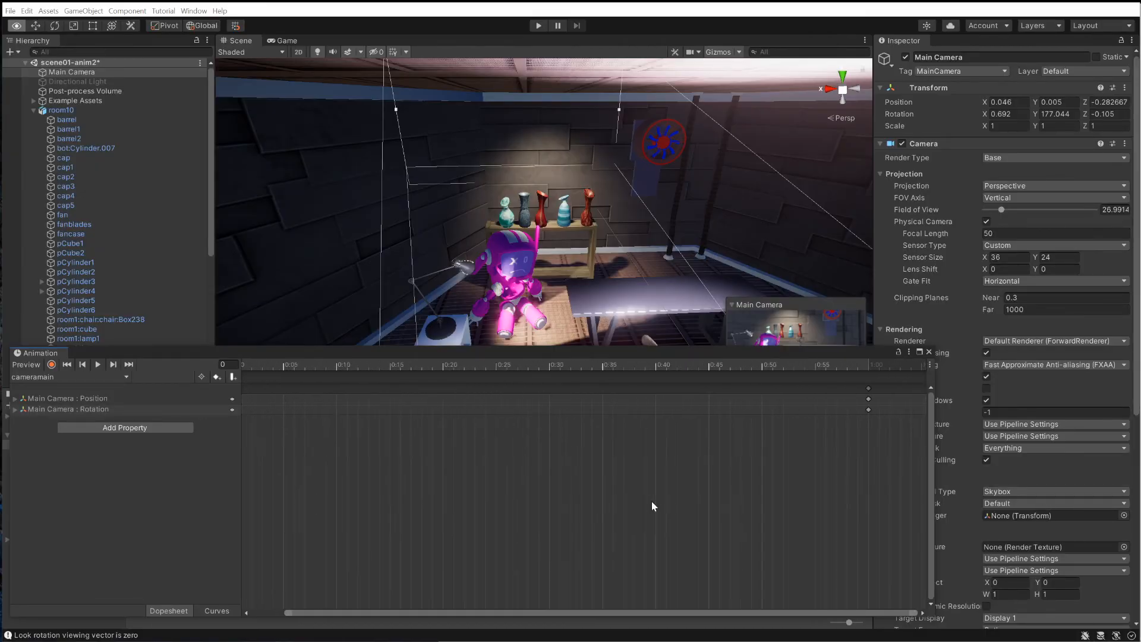
pyautogui.moveTo(653, 500)
pyautogui.keyDown('alt'); pyautogui.mouseDown(button='right')
pyautogui.moveTo(622, 507)
pyautogui.moveTo(670, 509)
pyautogui.mouseUp(button='right'); pyautogui.keyUp('alt')
pyautogui.keyDown('alt'); pyautogui.moveTo(566, 499); pyautogui.dragTo(719, 505); pyautogui.keyUp('alt')
pyautogui.keyDown('alt'); pyautogui.moveTo(489, 507); pyautogui.dragTo(643, 522); pyautogui.keyUp('alt')
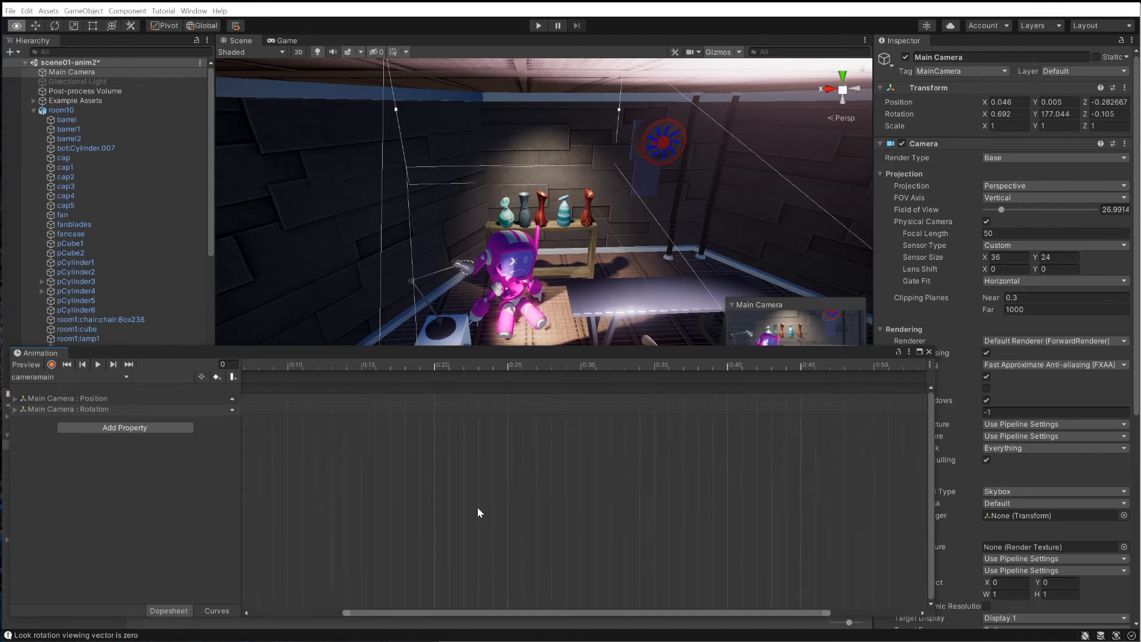
pyautogui.moveTo(525, 509)
pyautogui.keyDown('alt'); pyautogui.mouseDown()
pyautogui.moveTo(648, 514)
pyautogui.moveTo(527, 505)
pyautogui.mouseUp(); pyautogui.keyUp('alt')
pyautogui.keyDown('alt'); pyautogui.moveTo(743, 503); pyautogui.dragTo(612, 501); pyautogui.keyUp('alt')
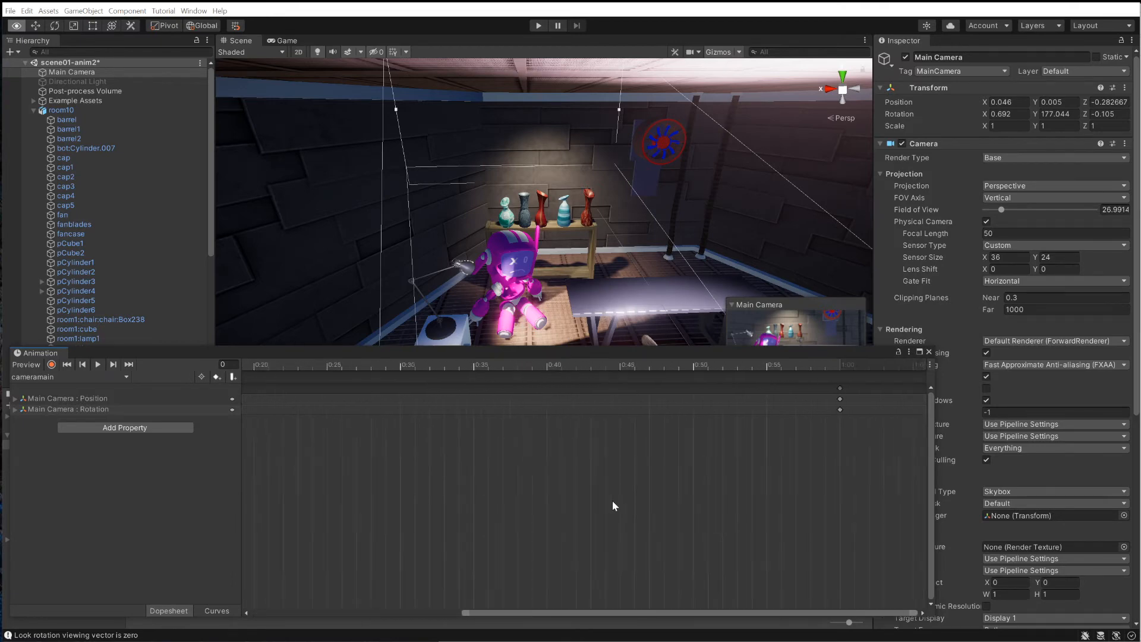
pyautogui.moveTo(613, 500); pyautogui.dragTo(565, 503, button='middle')
pyautogui.moveTo(614, 506); pyautogui.dragTo(696, 506, button='middle')
pyautogui.moveTo(785, 506); pyautogui.dragTo(487, 505, button='middle')
pyautogui.moveTo(572, 510); pyautogui.dragTo(735, 504, button='middle')
pyautogui.moveTo(409, 466); pyautogui.dragTo(412, 469, button='middle')
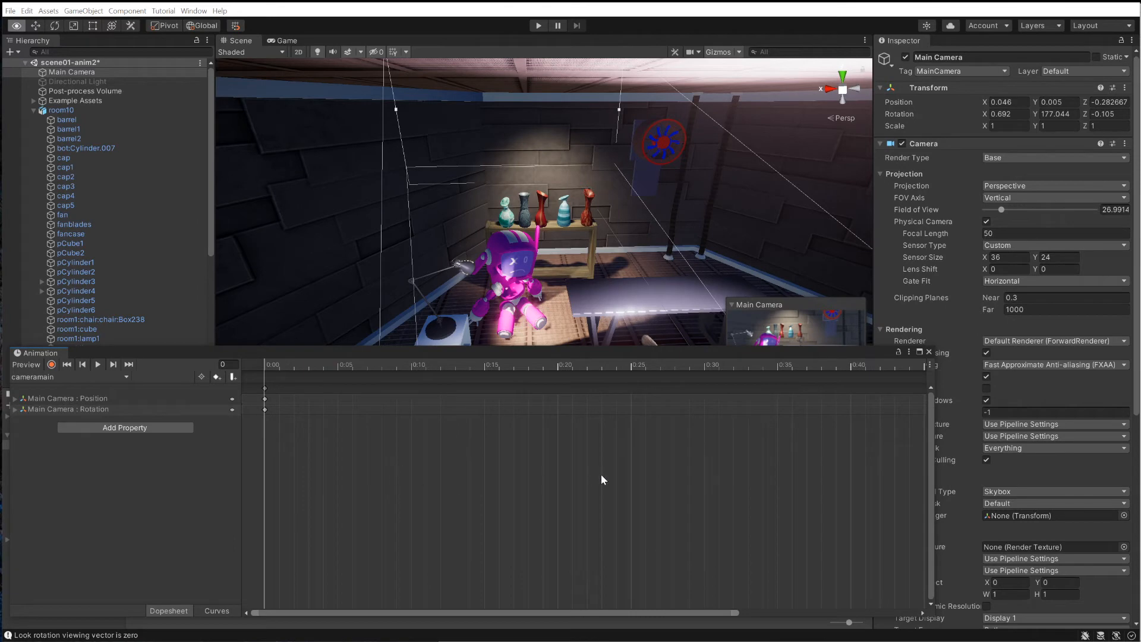
# Delete the position and rotation keyframes at 1:00 in the cameramain clip
pyautogui.moveTo(602, 476); pyautogui.dragTo(302, 486, button='middle')
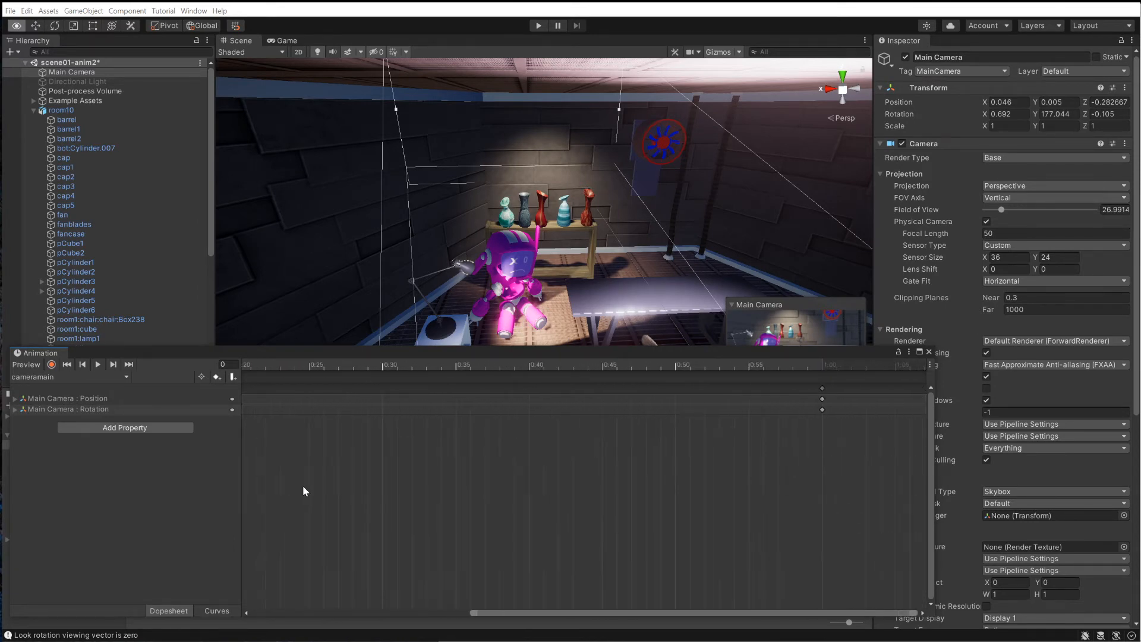
pyautogui.moveTo(836, 435); pyautogui.dragTo(815, 386)
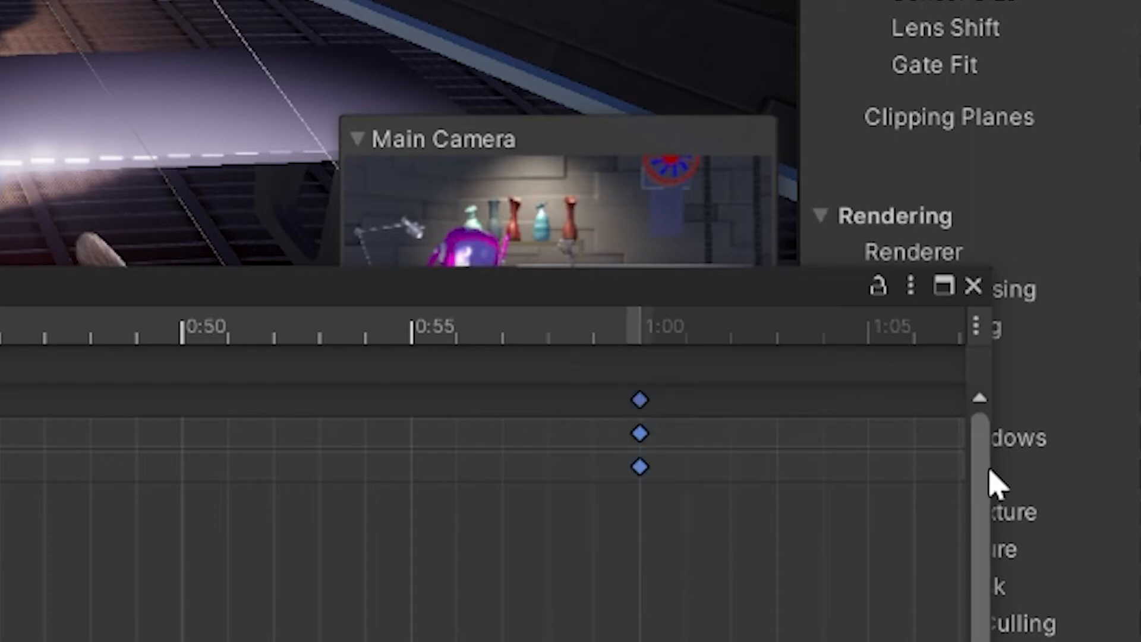
pyautogui.press('Delete')
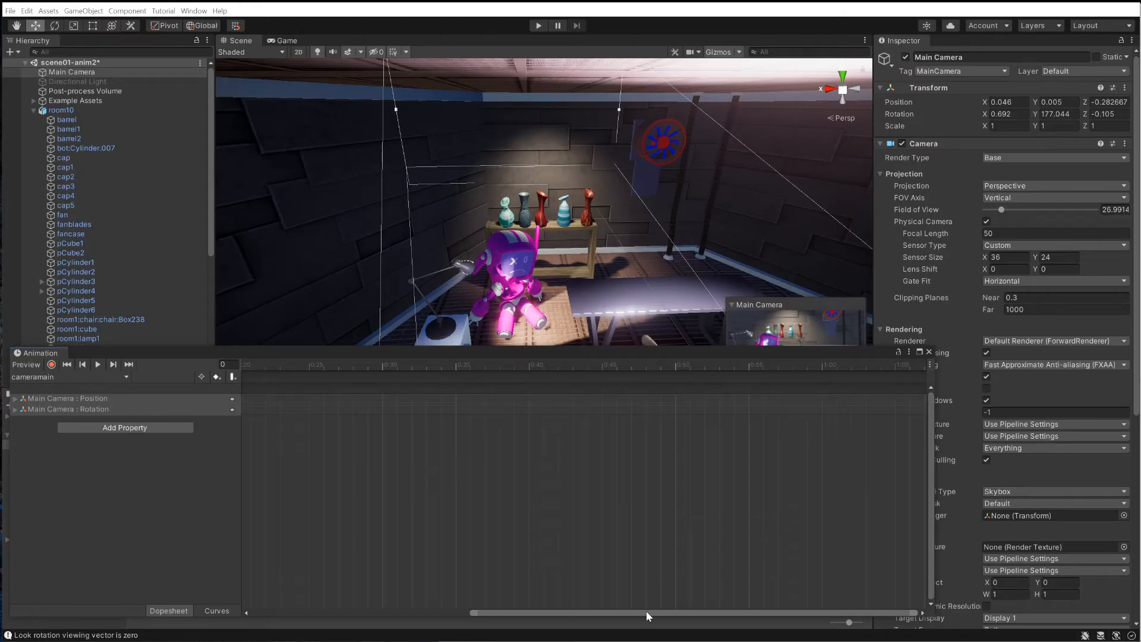
# Move the Animation window down to uncover the camera preview and place the playhead at frame 32
pyautogui.moveTo(647, 612); pyautogui.dragTo(279, 590)
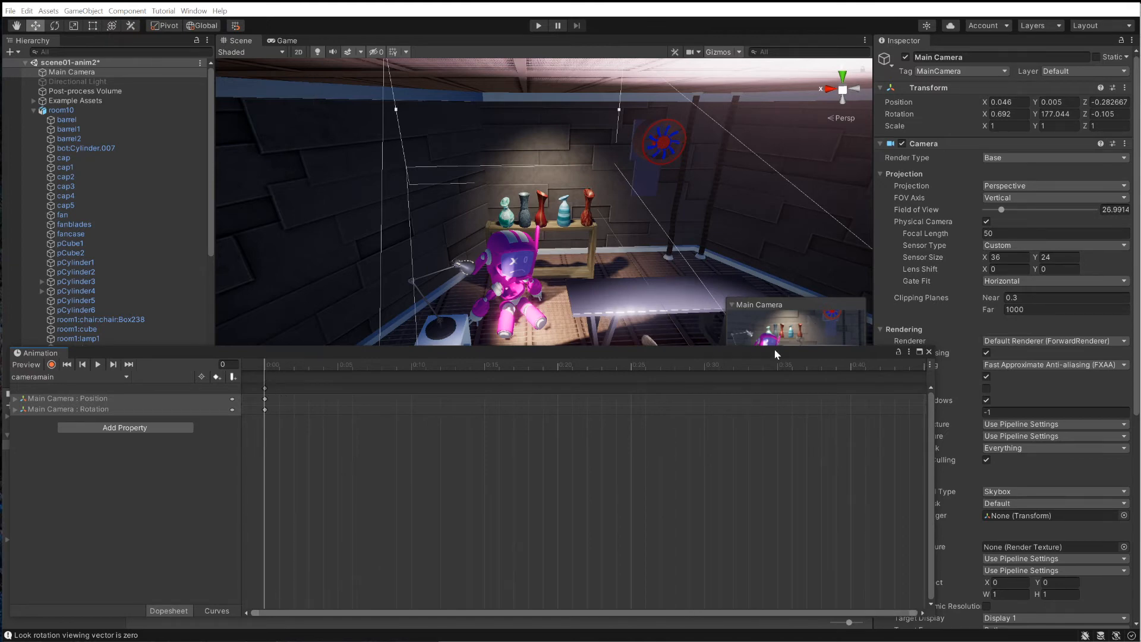
pyautogui.moveTo(774, 348); pyautogui.dragTo(798, 408)
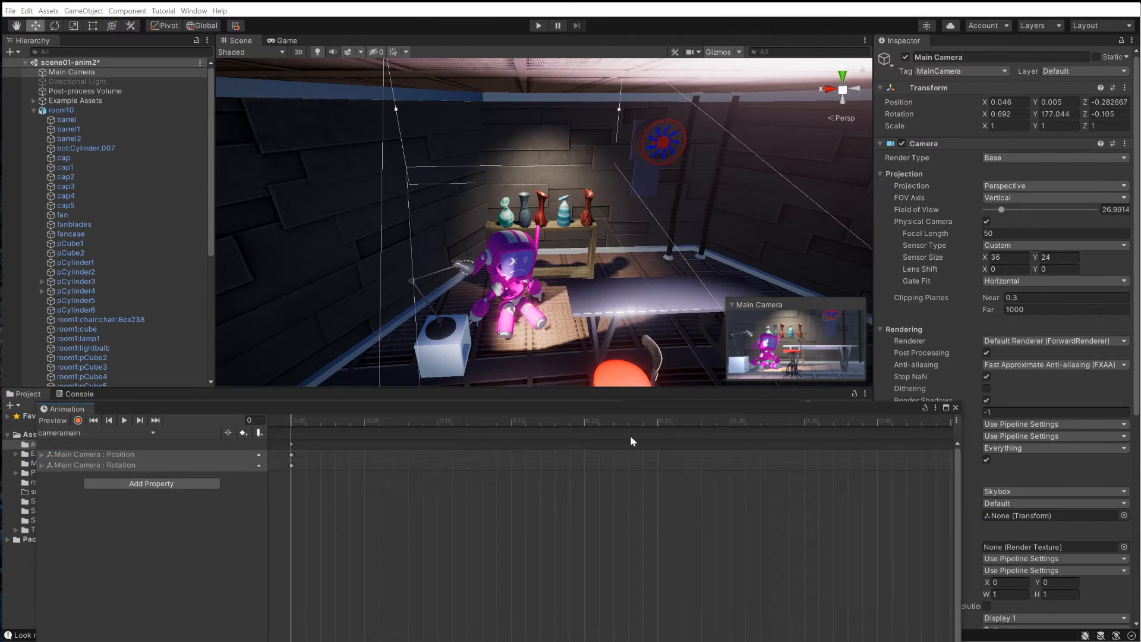
pyautogui.click(759, 423)
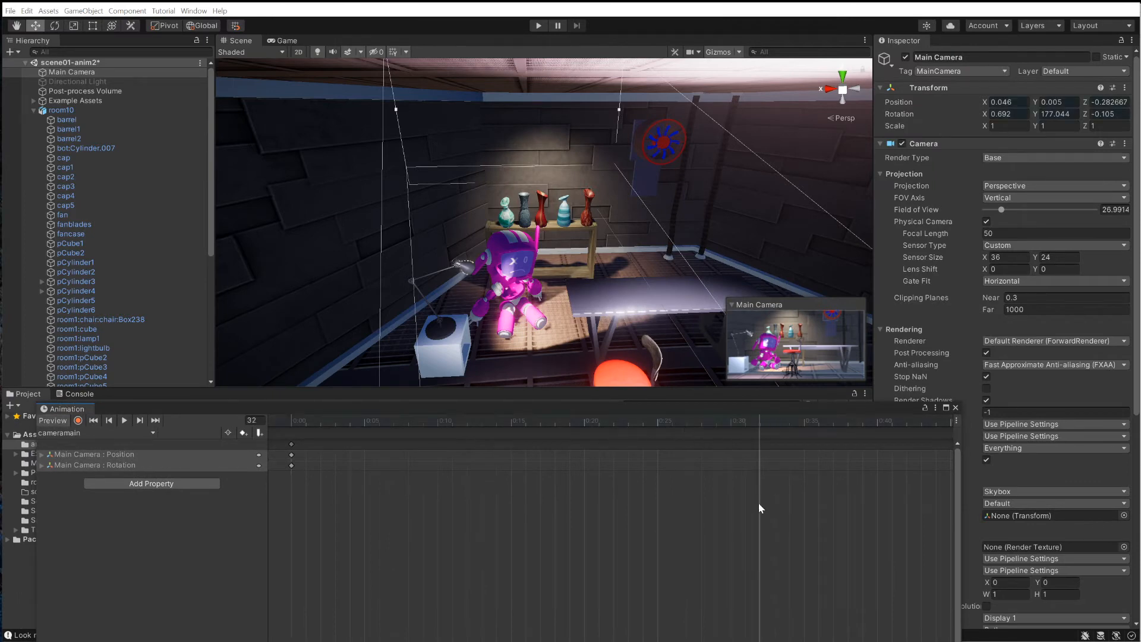
# At frame 180 of the cameramain clip, move the Main Camera deep into the room to about X 0.154, Z -1.255
pyautogui.keyDown('alt'); pyautogui.moveTo(760, 526); pyautogui.dragTo(671, 504); pyautogui.keyUp('alt')
pyautogui.click(709, 422)
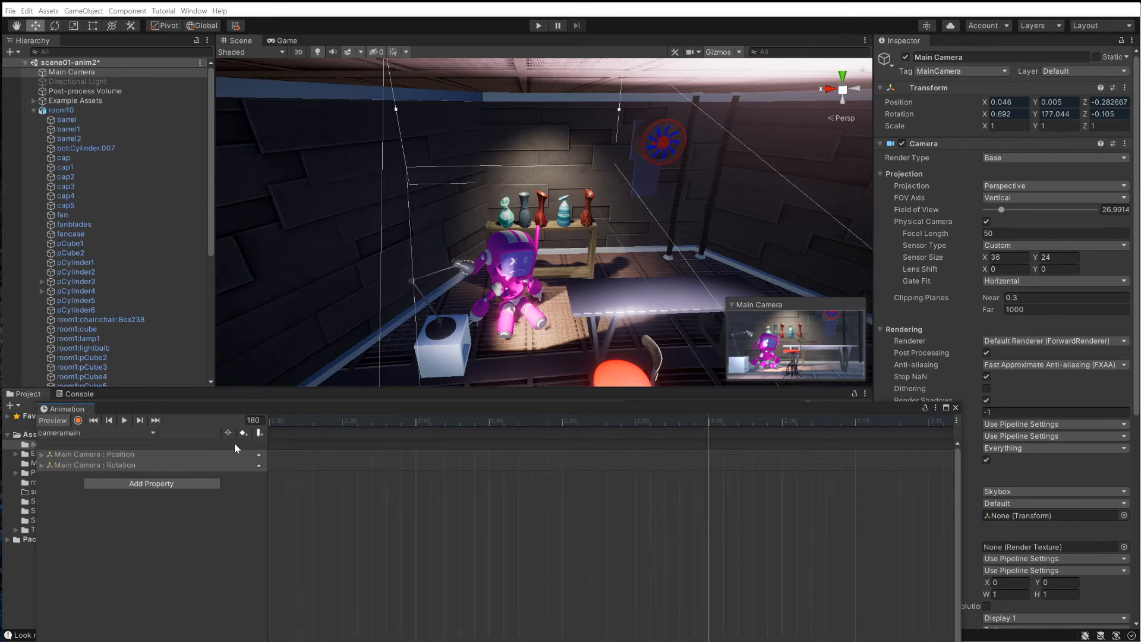
pyautogui.keyDown('alt'); pyautogui.moveTo(609, 327); pyautogui.dragTo(527, 255, button='middle'); pyautogui.keyUp('alt')
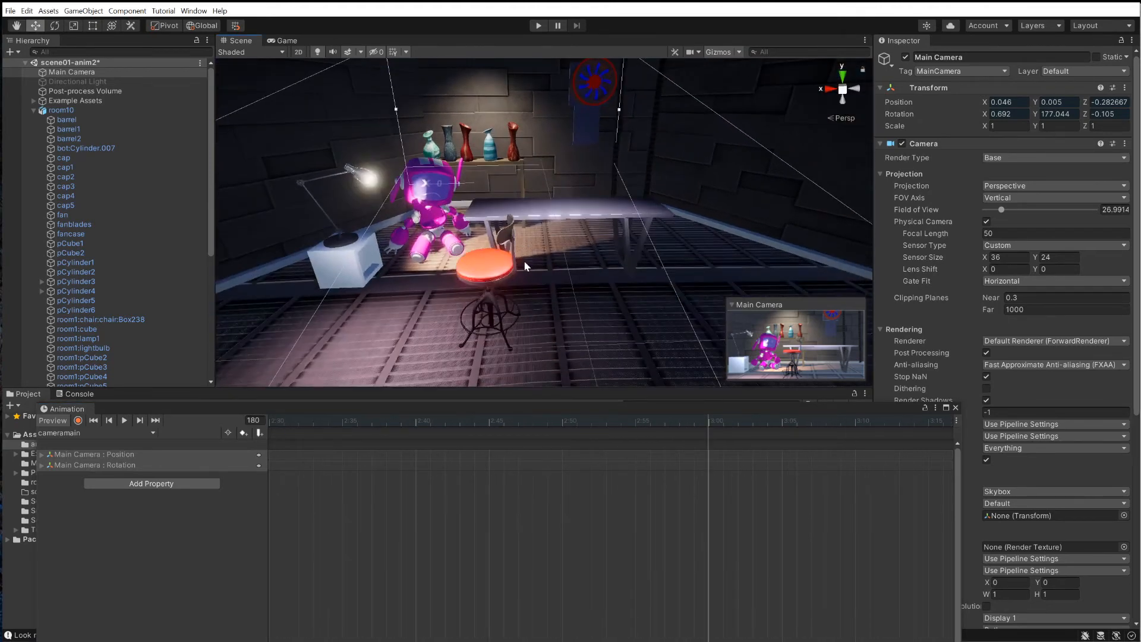
pyautogui.keyDown('alt'); pyautogui.moveTo(535, 282); pyautogui.dragTo(555, 310, button='right'); pyautogui.keyUp('alt')
pyautogui.keyDown('alt'); pyautogui.moveTo(556, 310); pyautogui.dragTo(509, 317); pyautogui.keyUp('alt')
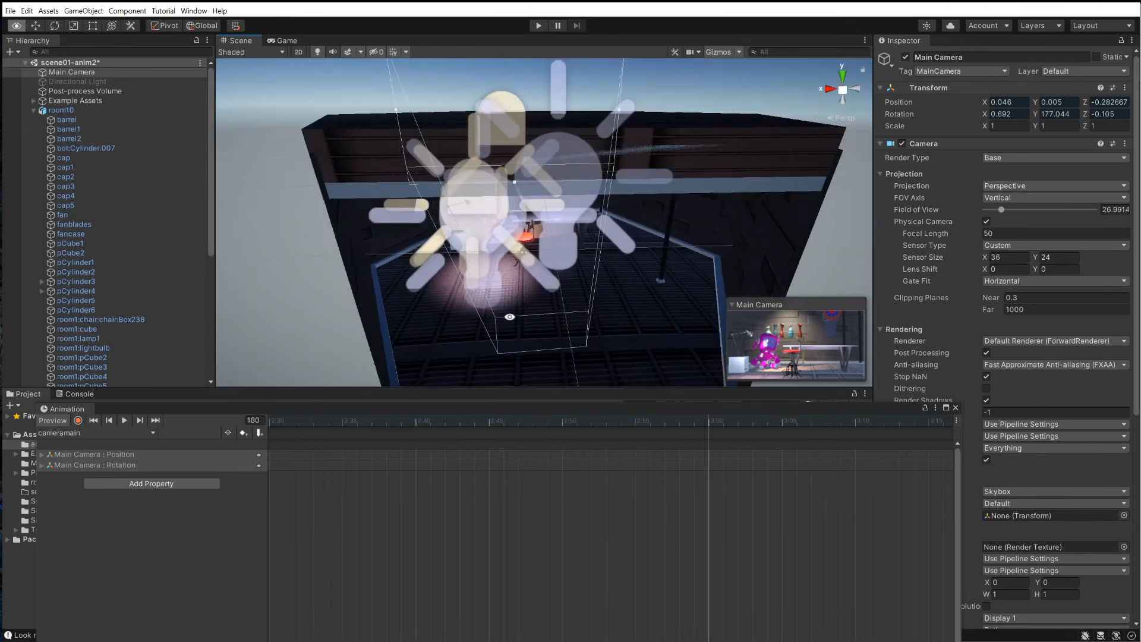
pyautogui.click(57, 73)
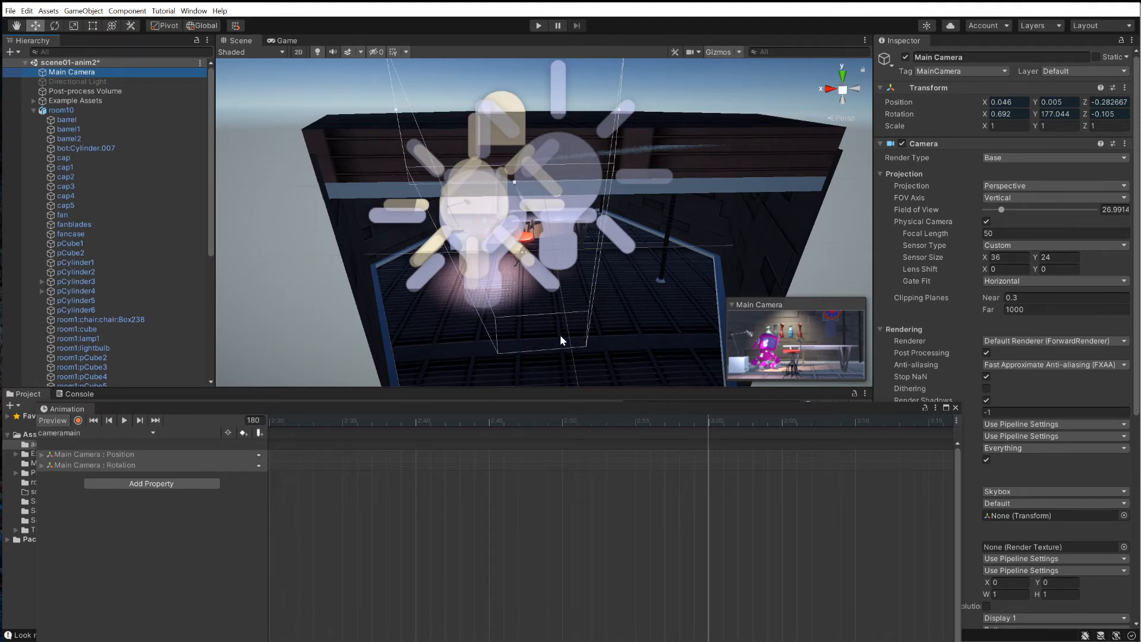
pyautogui.keyDown('alt'); pyautogui.moveTo(559, 334); pyautogui.dragTo(573, 299); pyautogui.keyUp('alt')
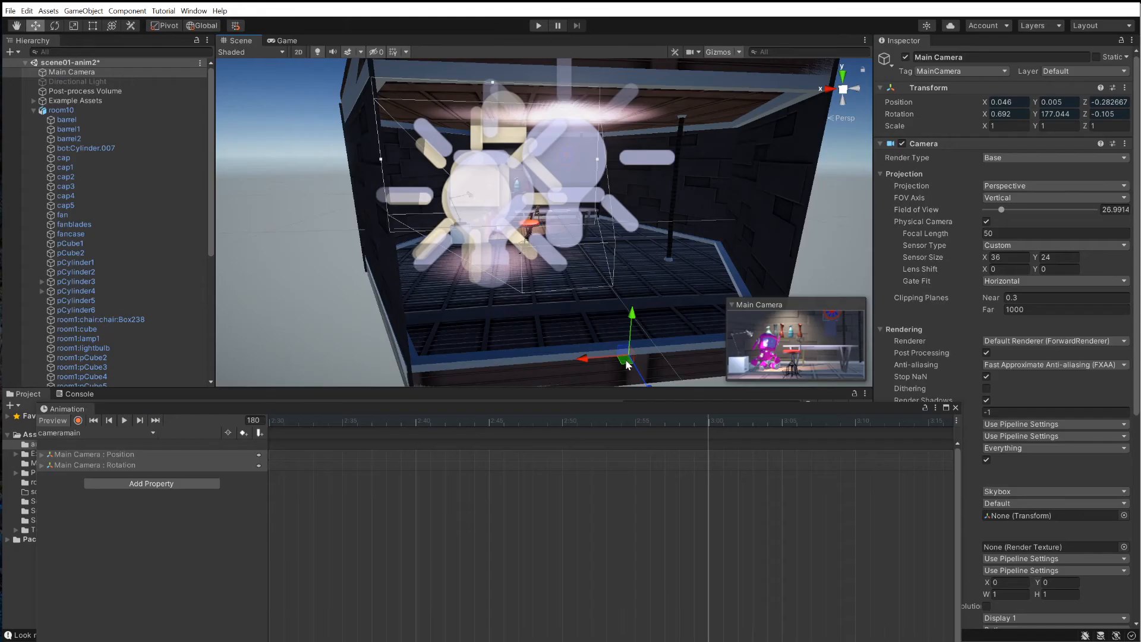
pyautogui.moveTo(676, 357); pyautogui.dragTo(630, 286)
pyautogui.moveTo(617, 347); pyautogui.dragTo(520, 218)
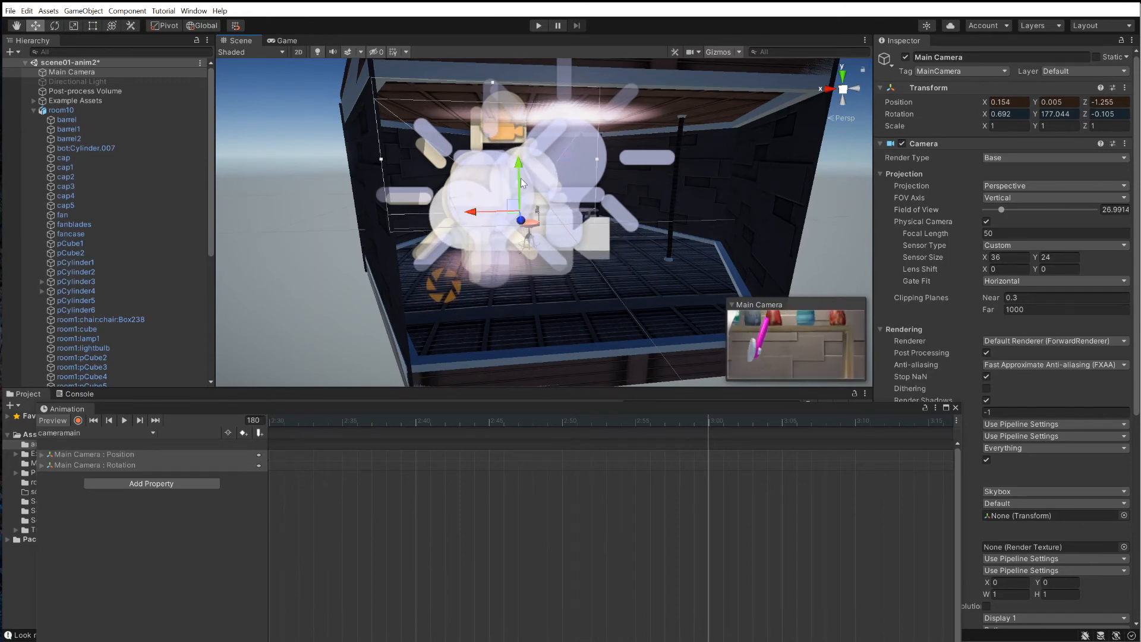
# Fine-tune the Main Camera's position to about 0.181, 0.078, -1.187 to frame the vases and add a keyframe at frame 180
pyautogui.moveTo(517, 165); pyautogui.dragTo(516, 148)
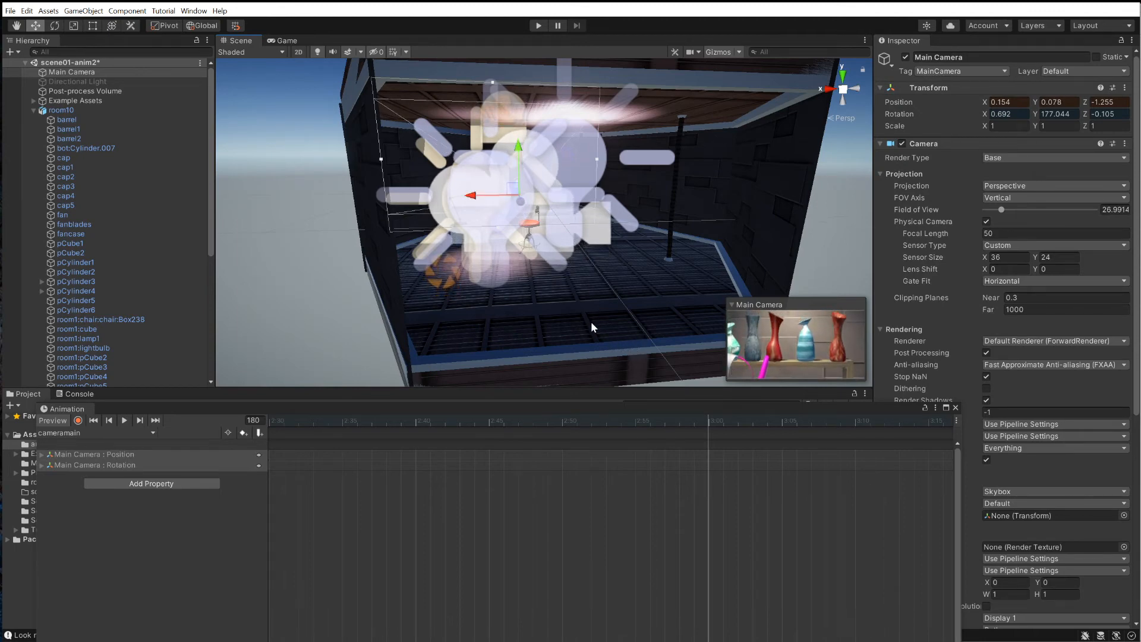
pyautogui.moveTo(471, 197)
pyautogui.mouseDown()
pyautogui.moveTo(522, 205)
pyautogui.moveTo(467, 196)
pyautogui.mouseUp()
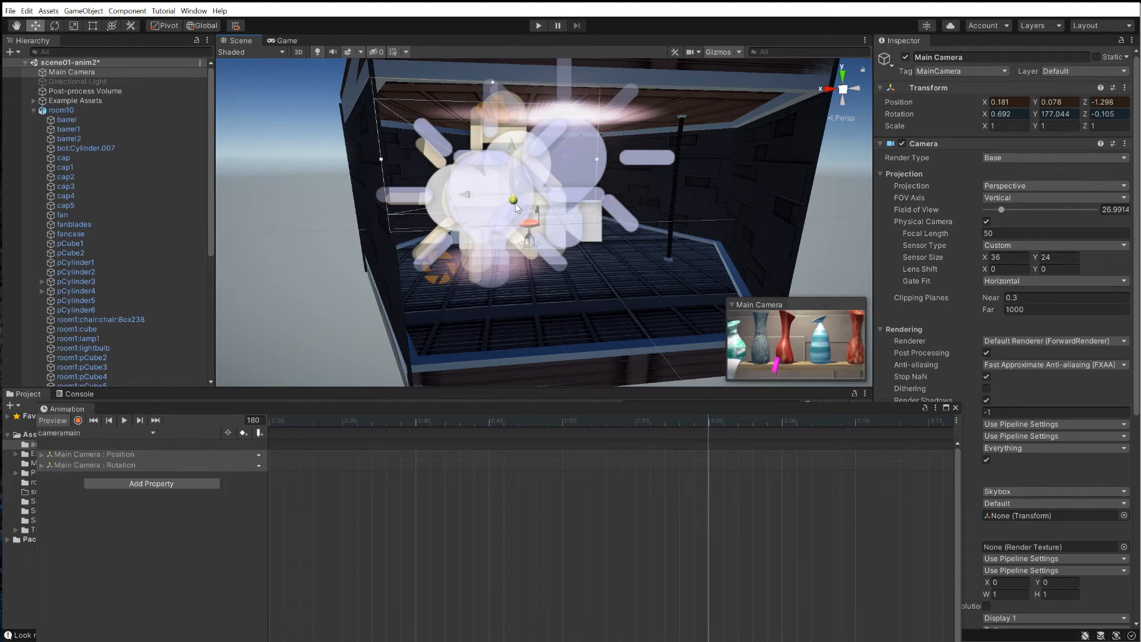
pyautogui.moveTo(515, 207); pyautogui.dragTo(518, 212)
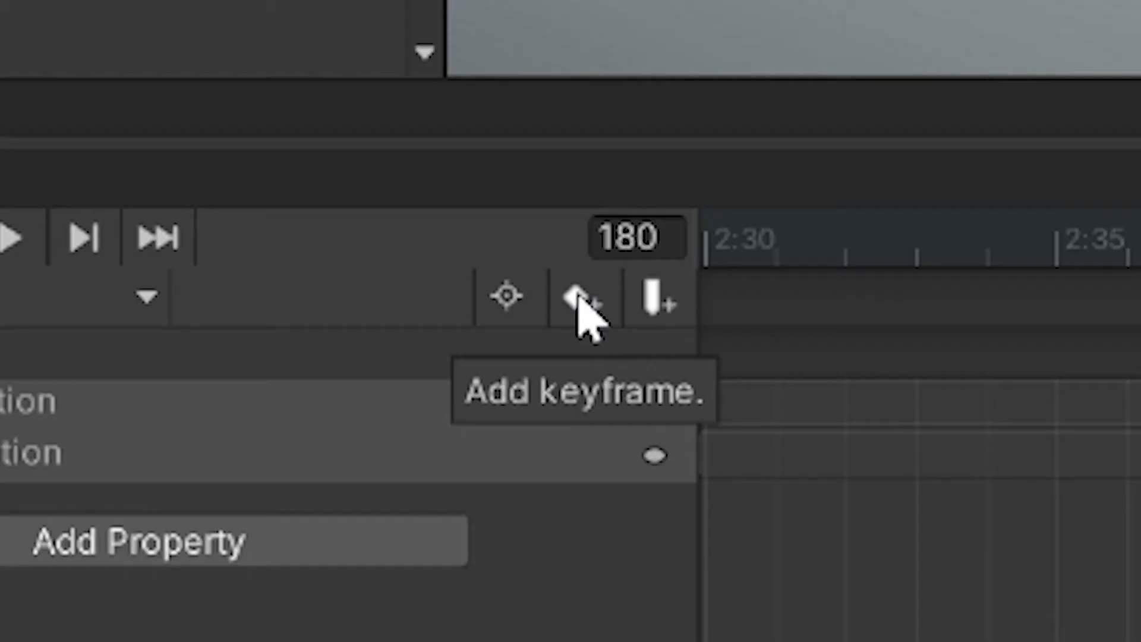
pyautogui.click(586, 315)
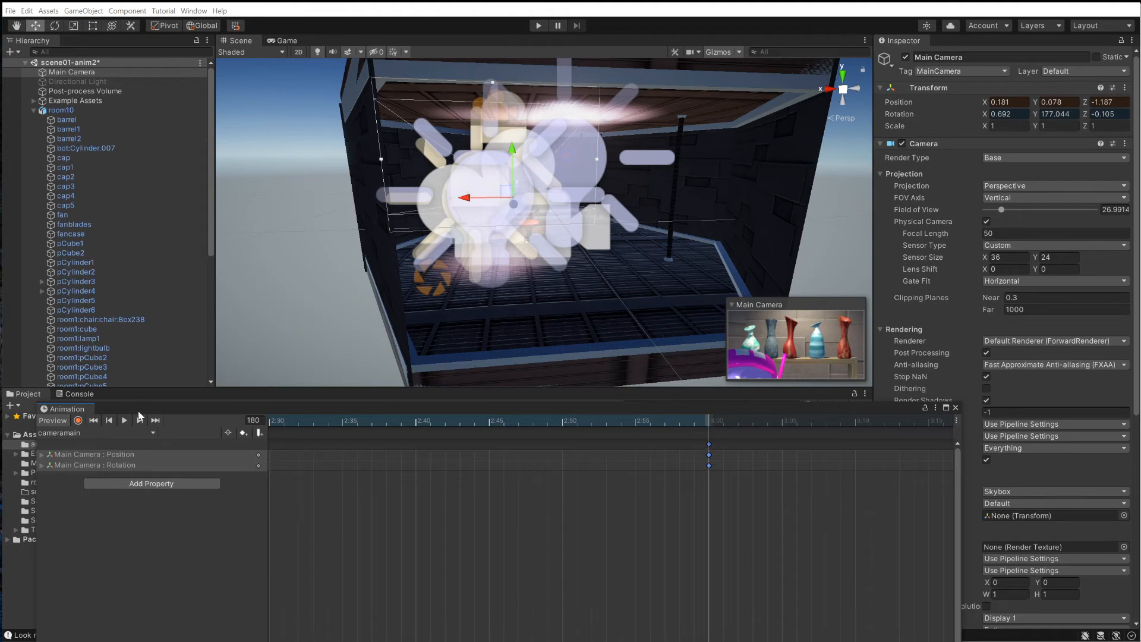
# Turn off Loop Time for the cameramain animation clip in the animation folder
pyautogui.moveTo(137, 410); pyautogui.dragTo(446, 150)
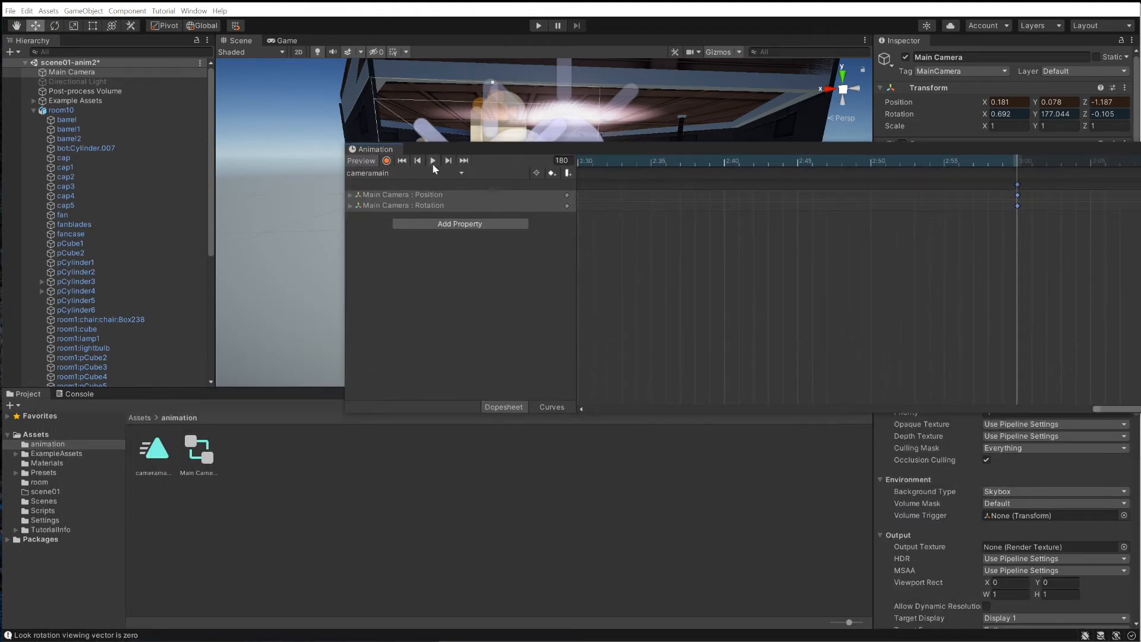
pyautogui.click(159, 450)
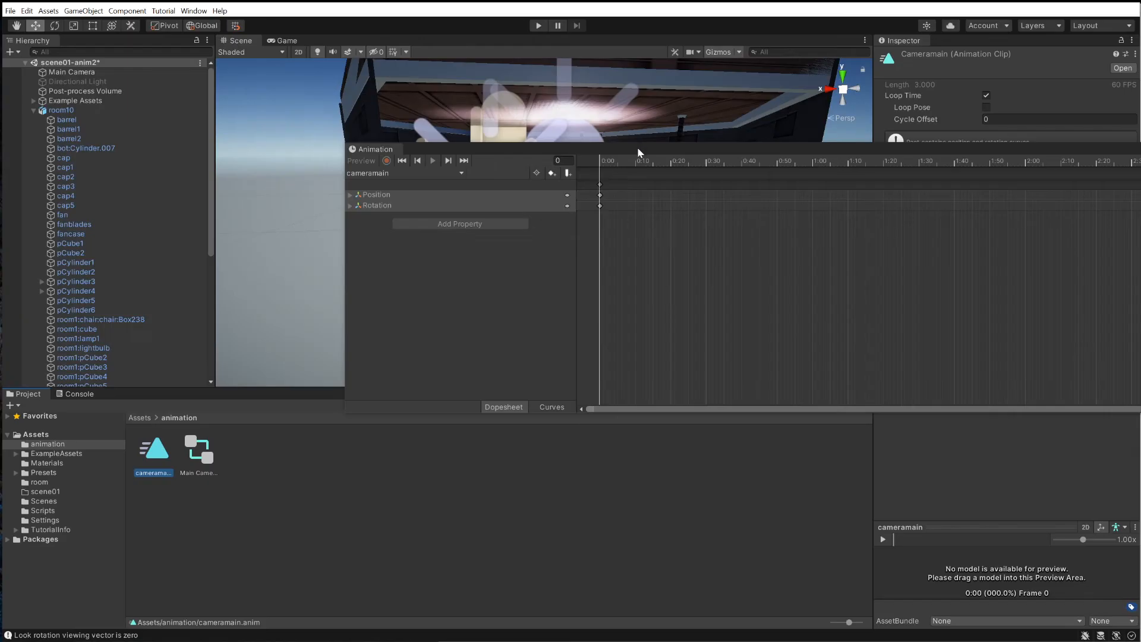
pyautogui.moveTo(637, 147); pyautogui.dragTo(474, 506)
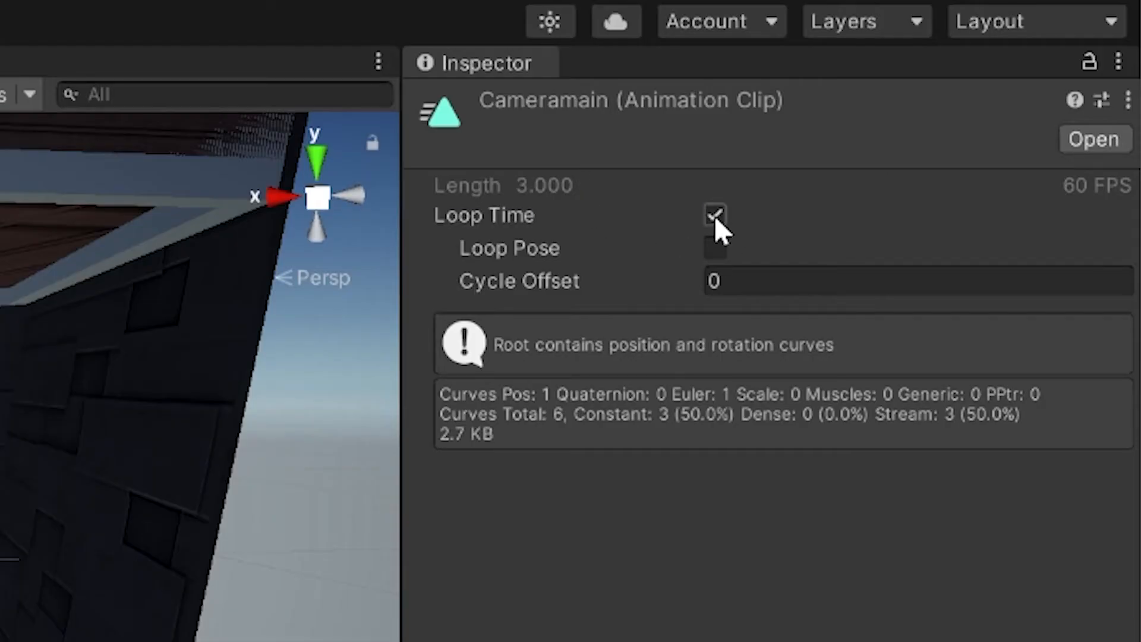
pyautogui.click(714, 215)
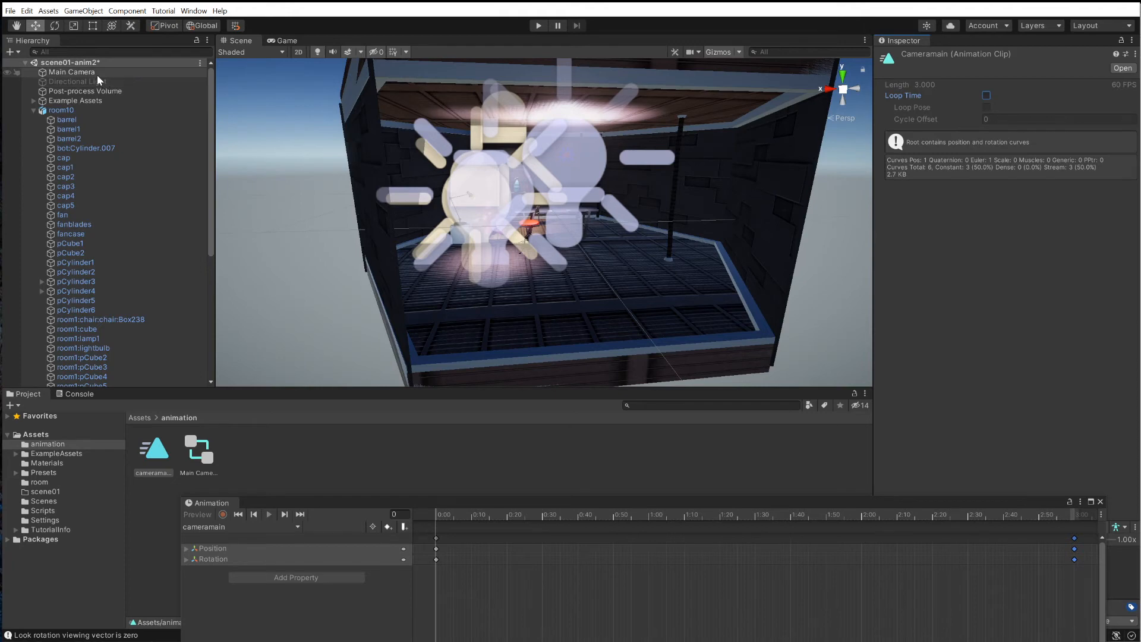
# Reselect the Main Camera and scrub the cameramain timeline through to 3:00 to preview the camera move
pyautogui.click(97, 73)
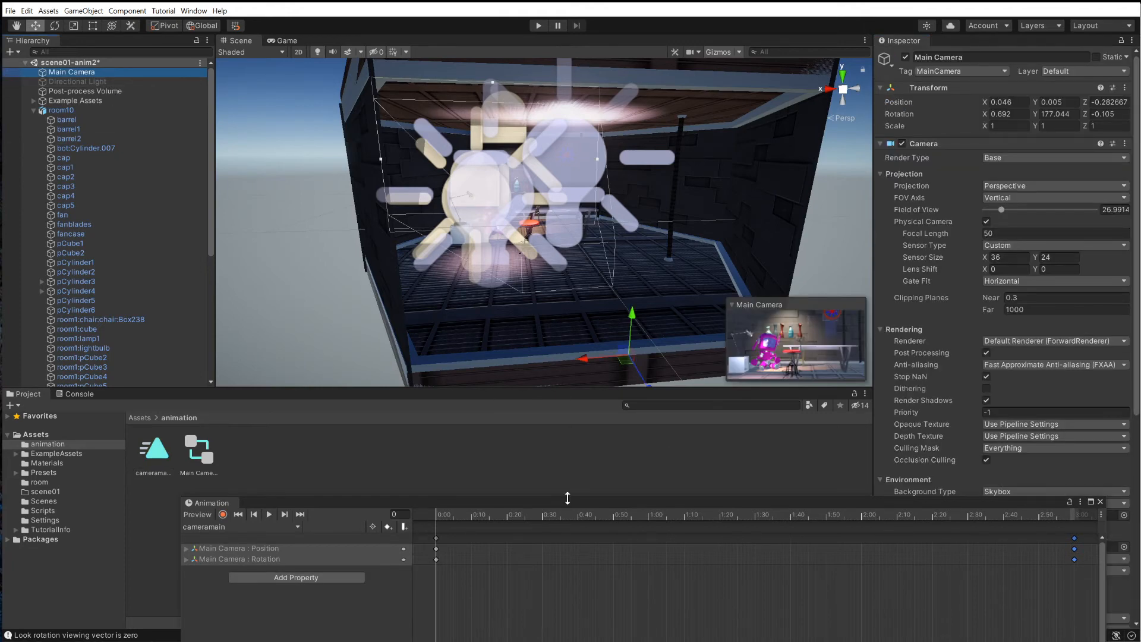
pyautogui.moveTo(458, 514); pyautogui.dragTo(1110, 539)
pyautogui.moveTo(973, 503); pyautogui.dragTo(786, 403)
pyautogui.moveTo(911, 416)
pyautogui.mouseDown()
pyautogui.moveTo(880, 421)
pyautogui.moveTo(889, 418)
pyautogui.mouseUp()
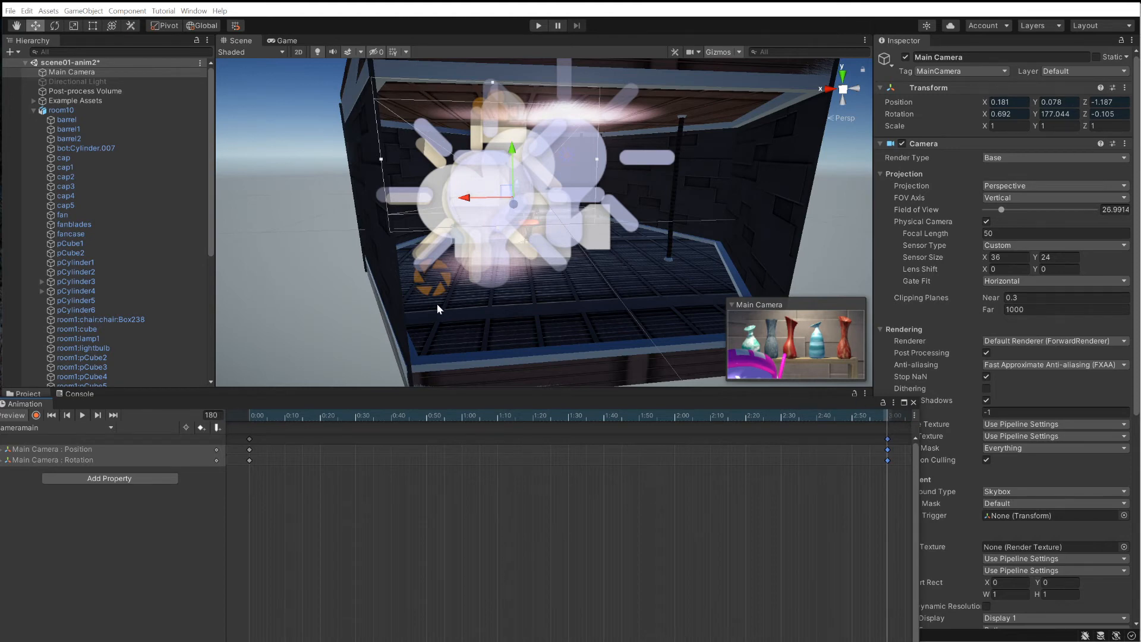
# Set the Main Camera's near clipping plane to 0.01 and test the camera animation in Play mode
pyautogui.click(70, 72)
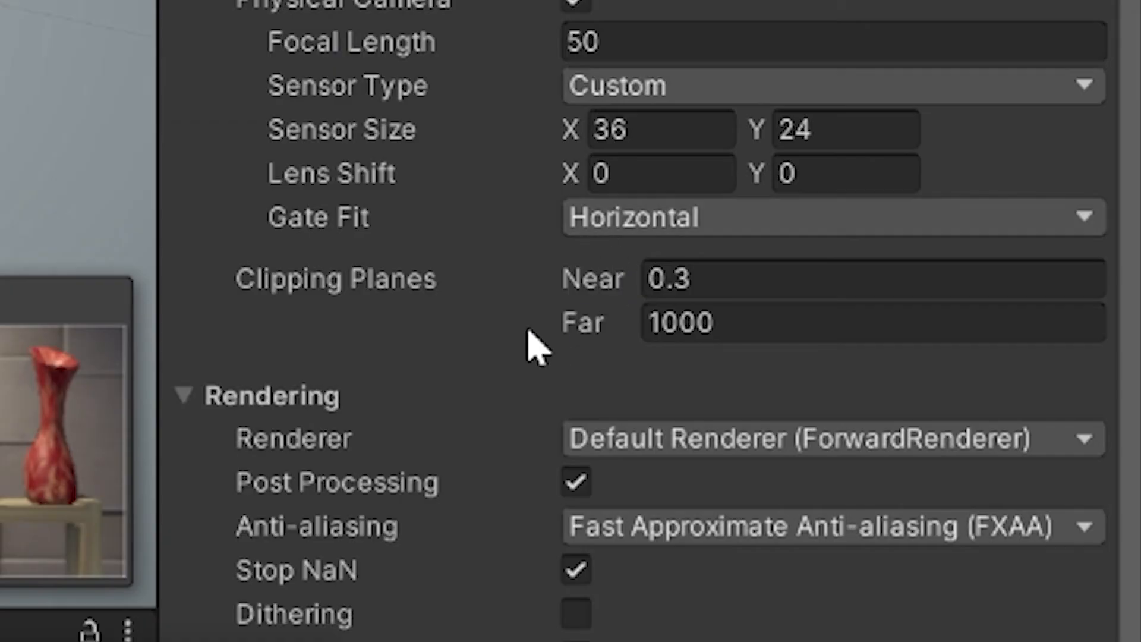
pyautogui.click(438, 298)
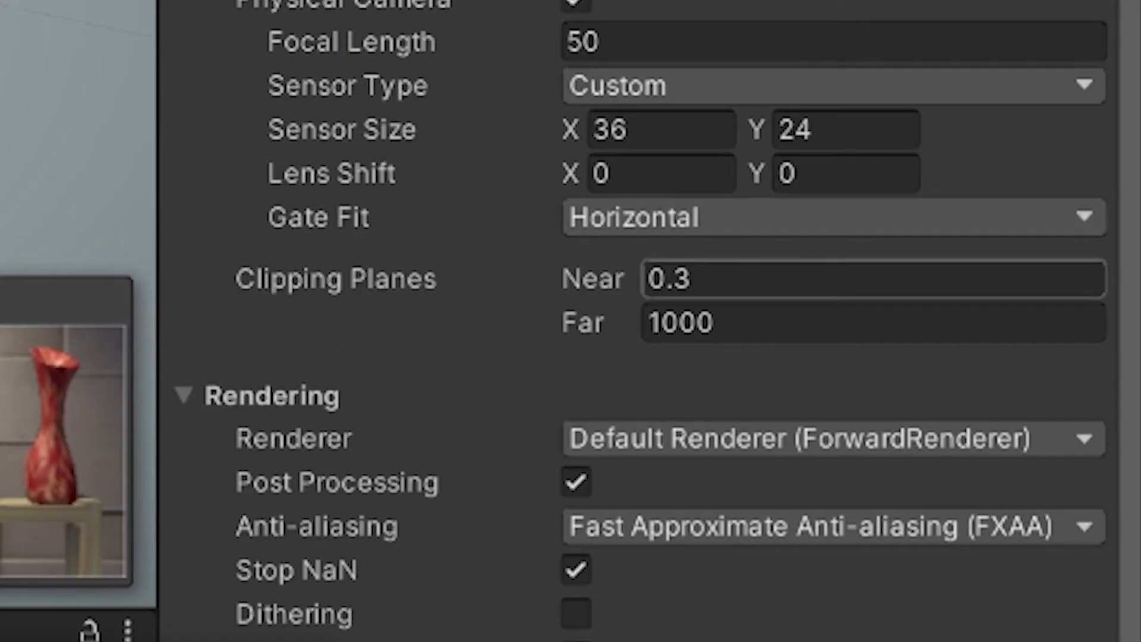
pyautogui.write('.01')
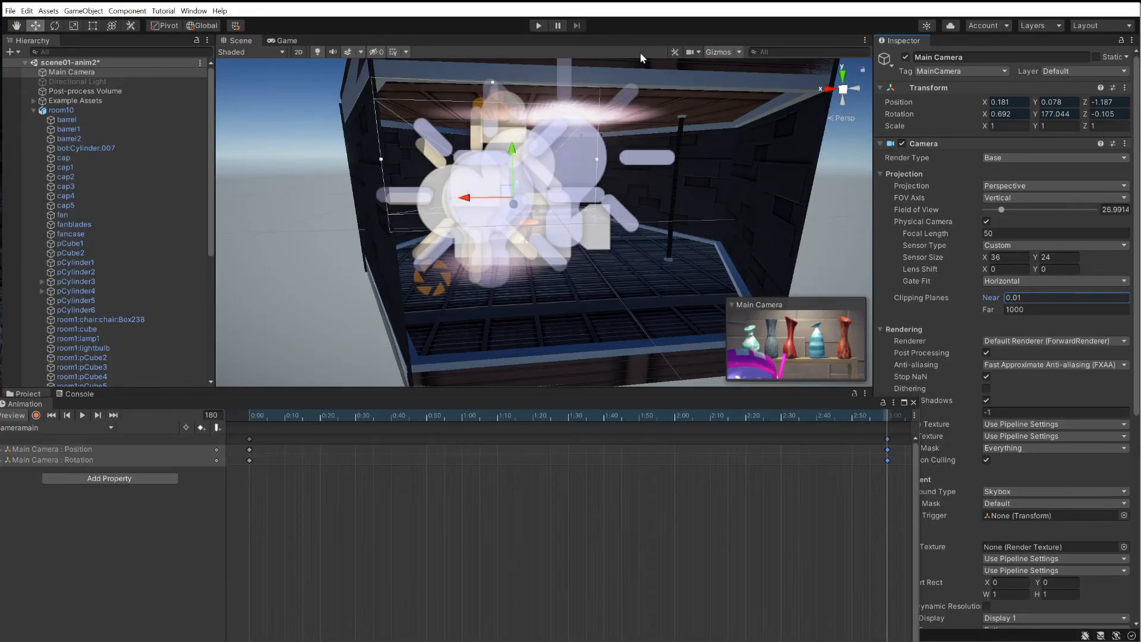
pyautogui.click(537, 26)
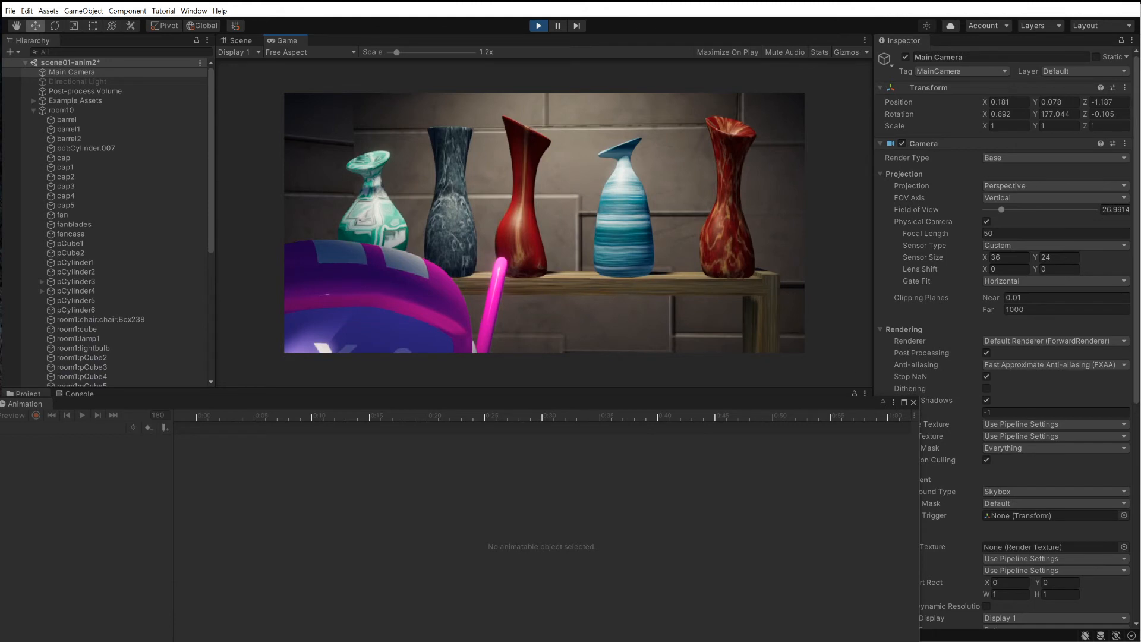
pyautogui.click(540, 26)
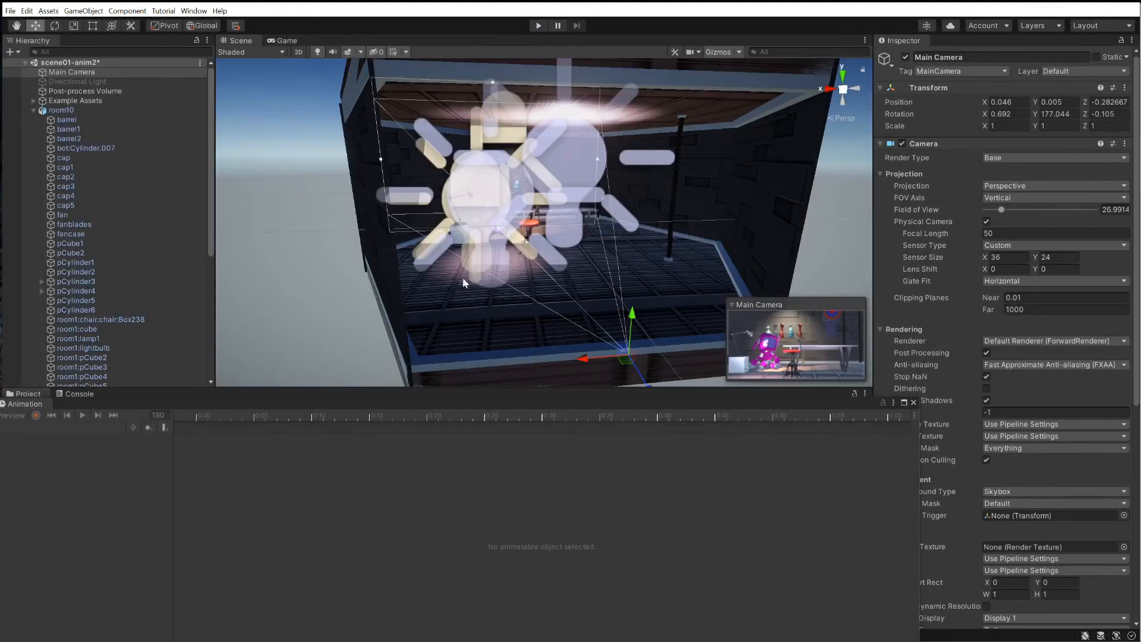
# At frame 90 of the cameramain clip, lower the Main Camera to about Y -0.006 and add a position and rotation keyframe
pyautogui.moveTo(98, 404); pyautogui.dragTo(291, 395)
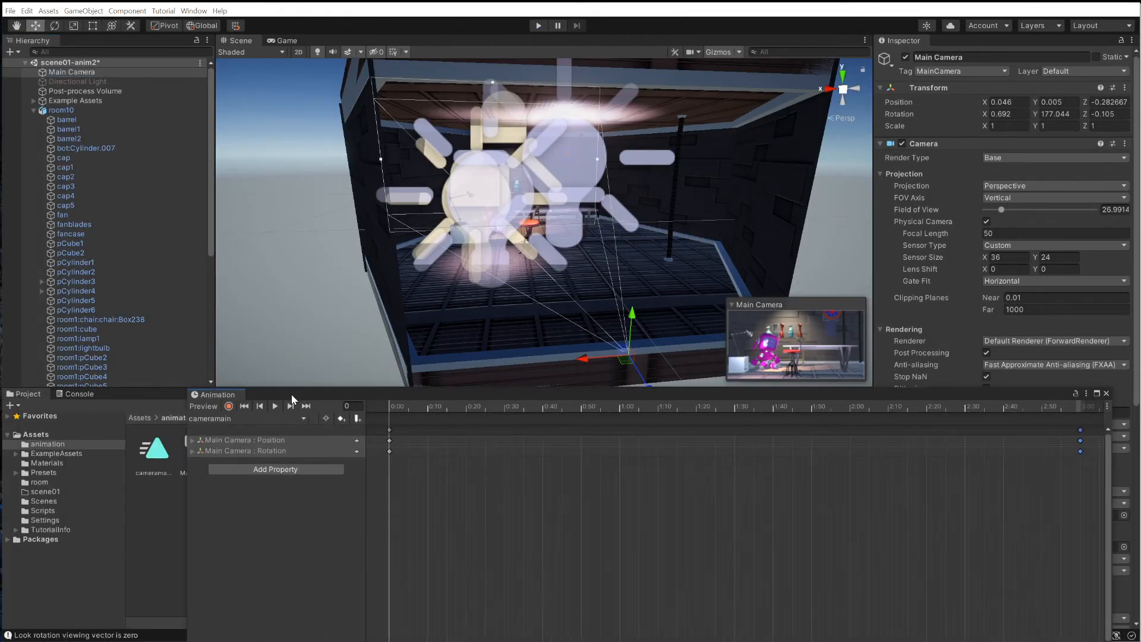
pyautogui.click(146, 451)
pyautogui.moveTo(419, 394); pyautogui.dragTo(280, 426)
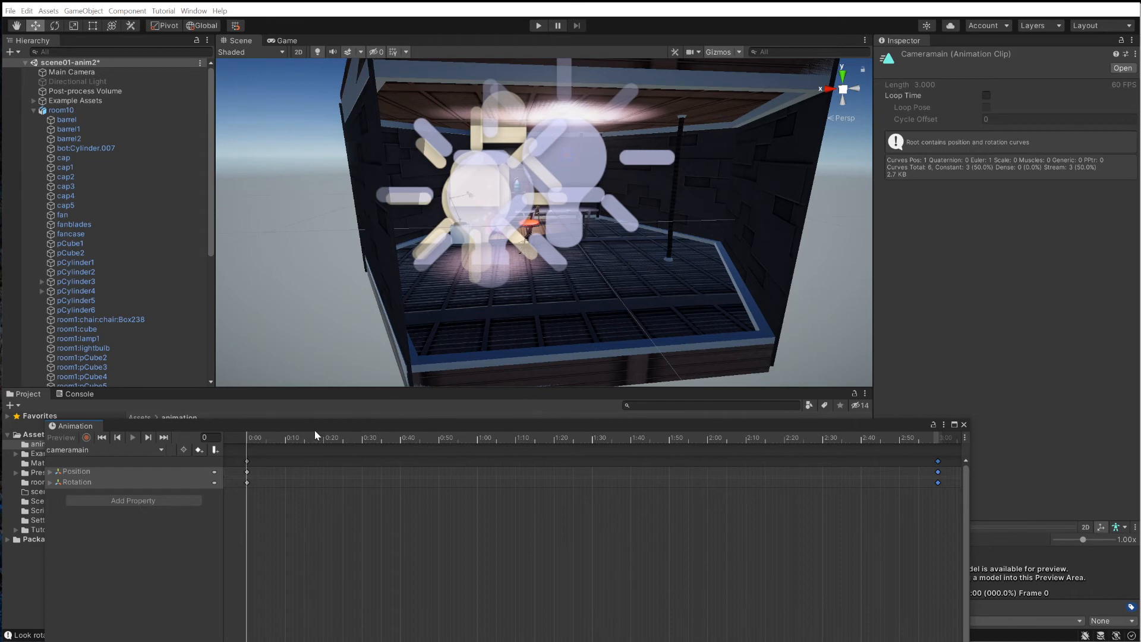
pyautogui.click(70, 72)
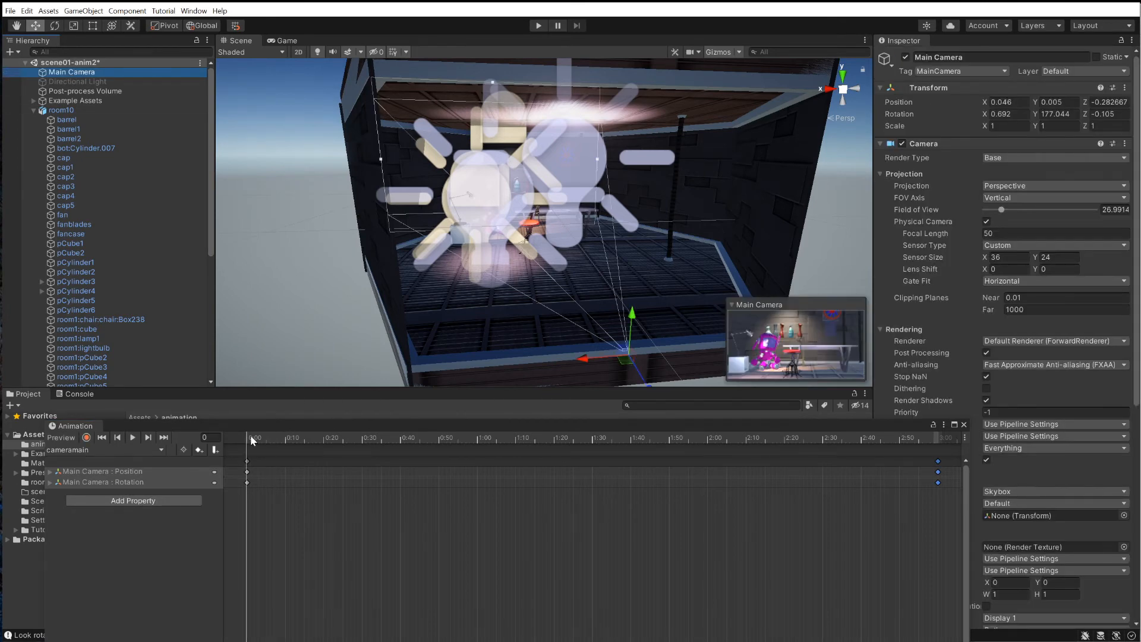
pyautogui.moveTo(251, 435); pyautogui.dragTo(593, 451)
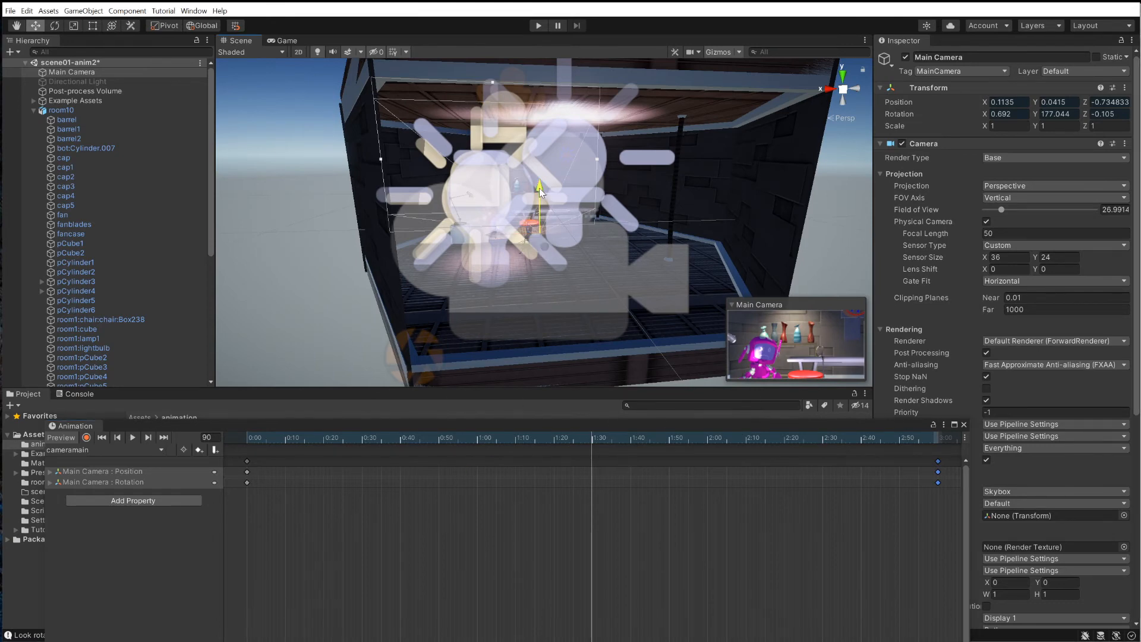
pyautogui.moveTo(540, 188); pyautogui.dragTo(545, 205)
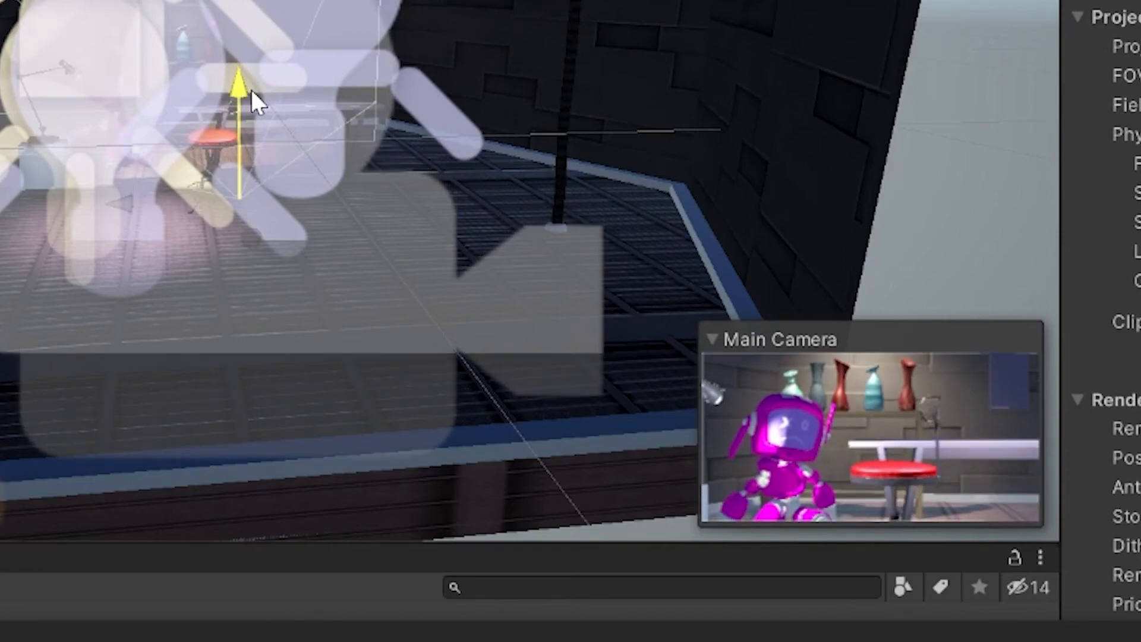
pyautogui.moveTo(251, 89); pyautogui.dragTo(249, 93)
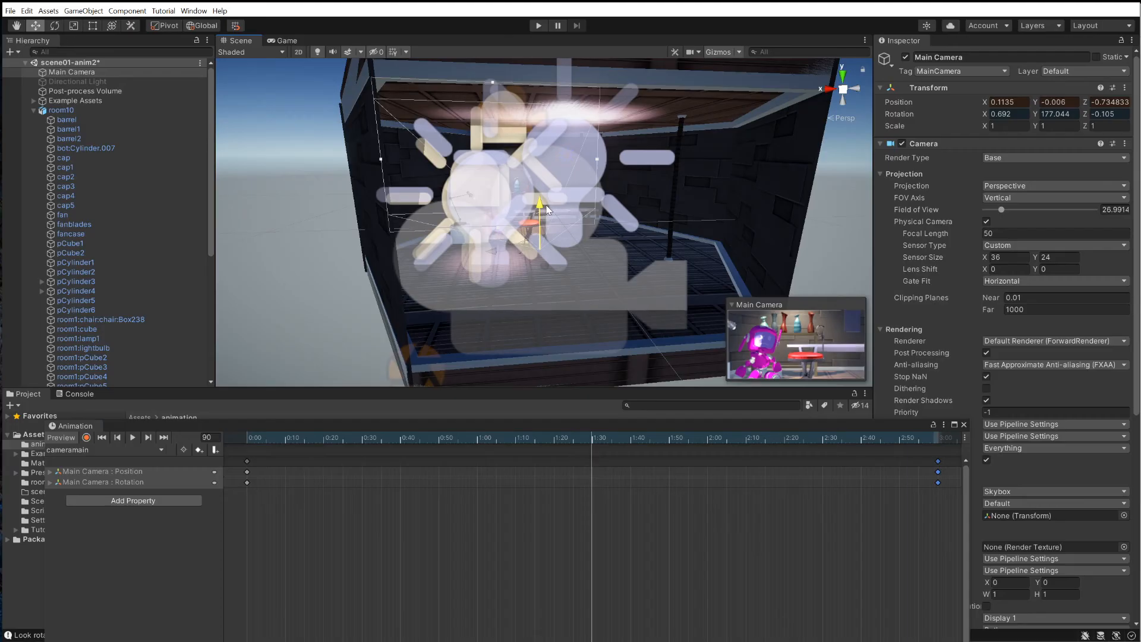
pyautogui.moveTo(547, 209); pyautogui.dragTo(544, 208)
pyautogui.click(199, 449)
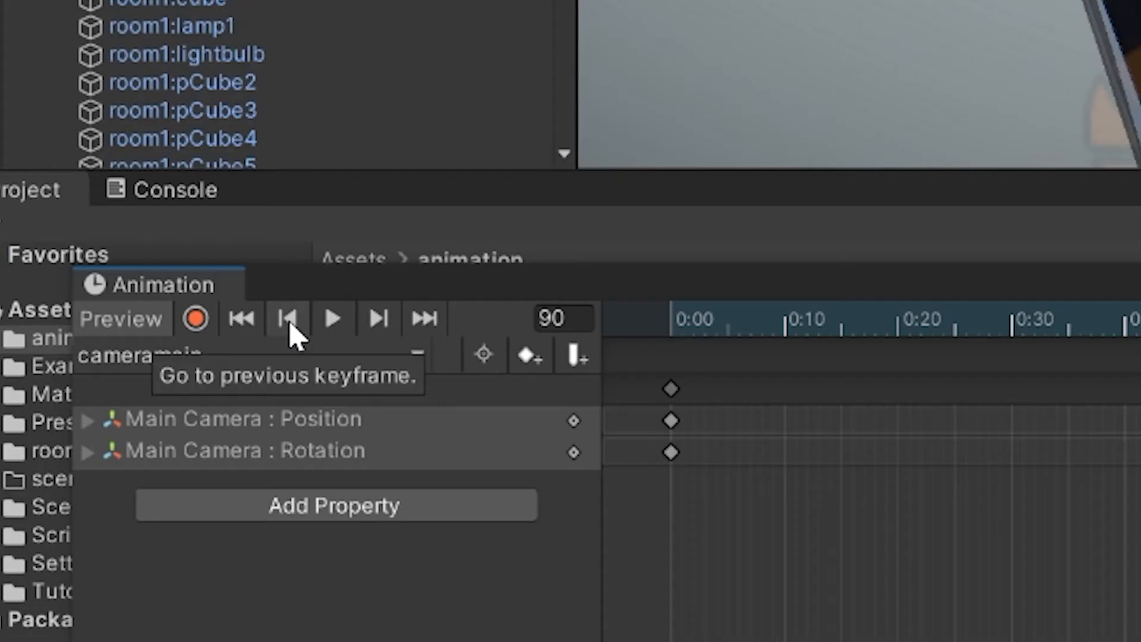
# Step through the cameramain keyframes to compare the camera views, ending on the middle keyframe at frame 90
pyautogui.click(289, 321)
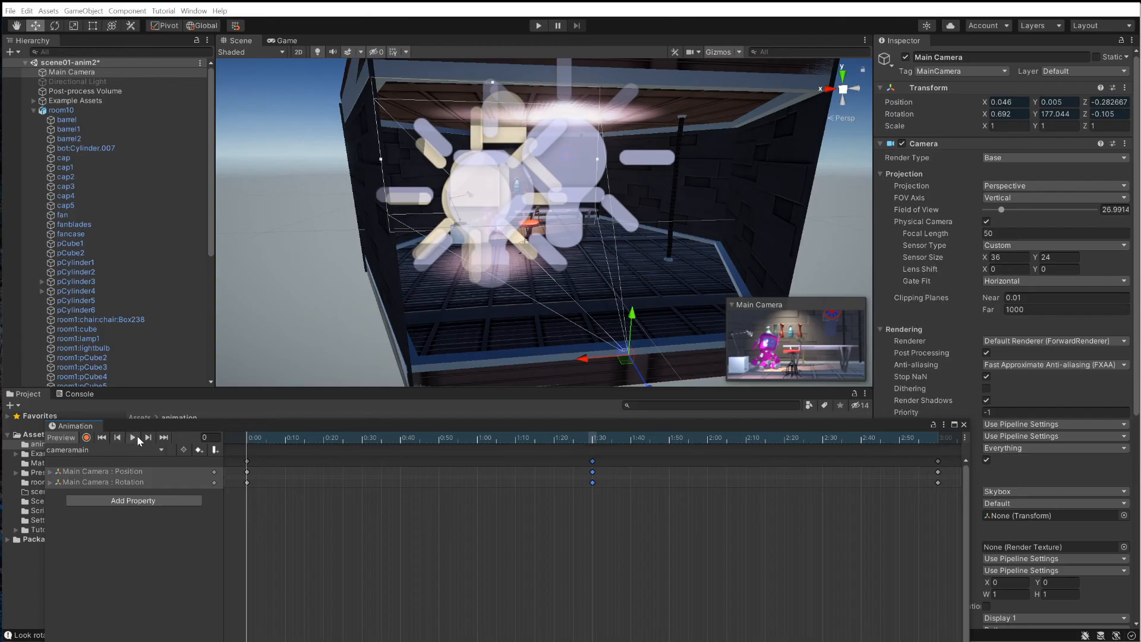
pyautogui.click(149, 437)
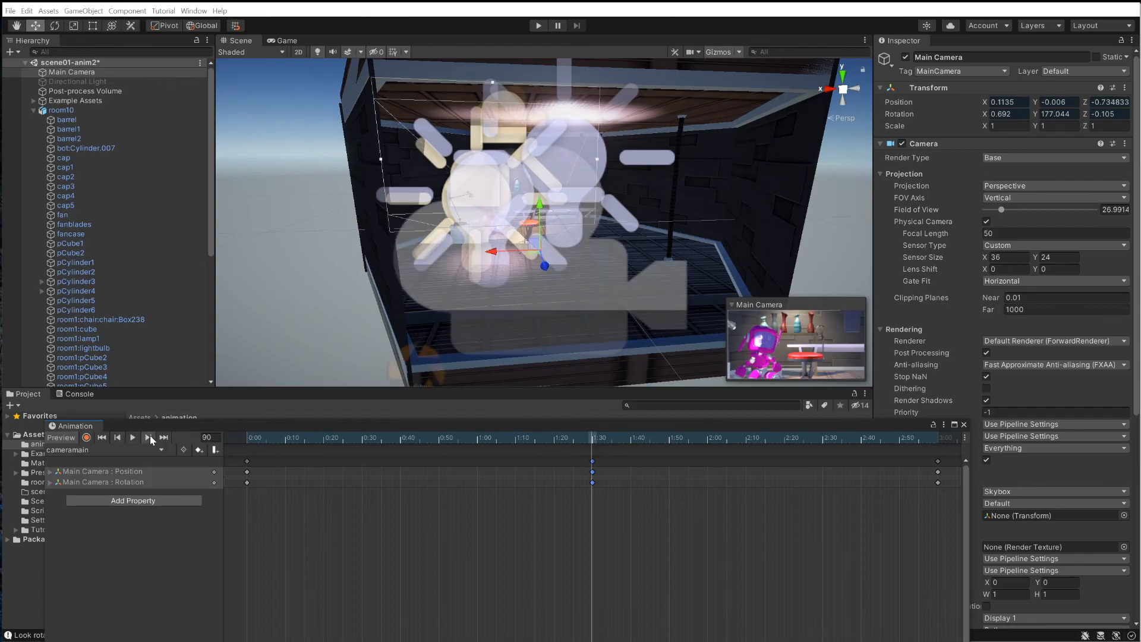
pyautogui.click(148, 438)
pyautogui.click(118, 438)
# Raise the Main Camera to about Y -0.001, update the keyframe at frame 90 and play the scene
pyautogui.moveTo(540, 207); pyautogui.dragTo(539, 204)
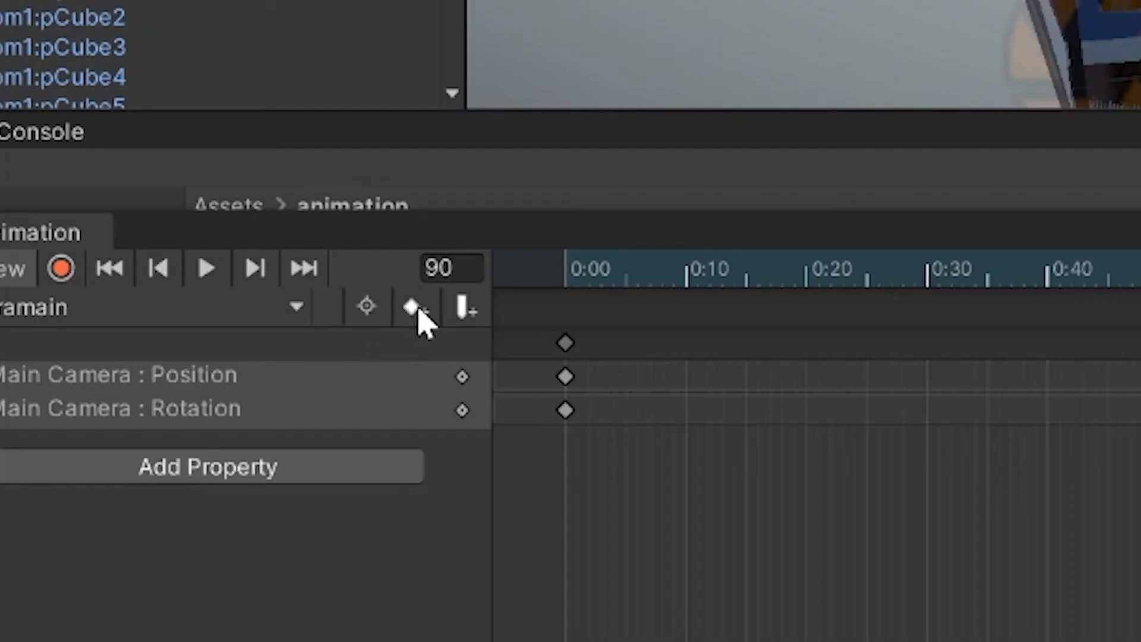
pyautogui.click(420, 318)
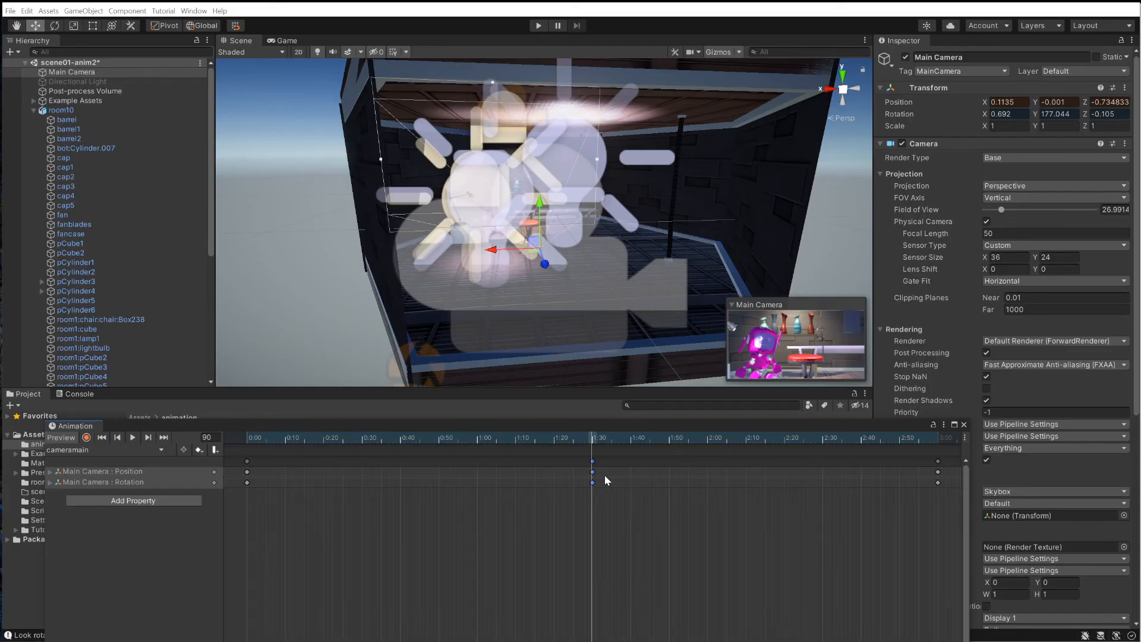
pyautogui.click(538, 25)
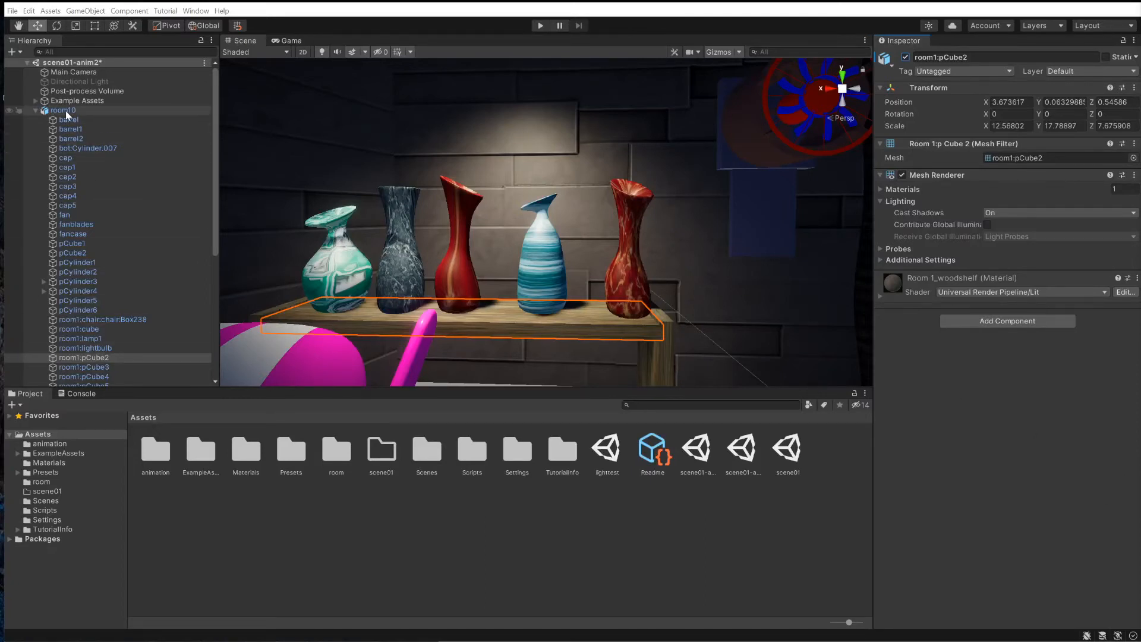
# Deactivate the shelf's top board, room1:pCube2, in the room10 model
pyautogui.click(79, 359)
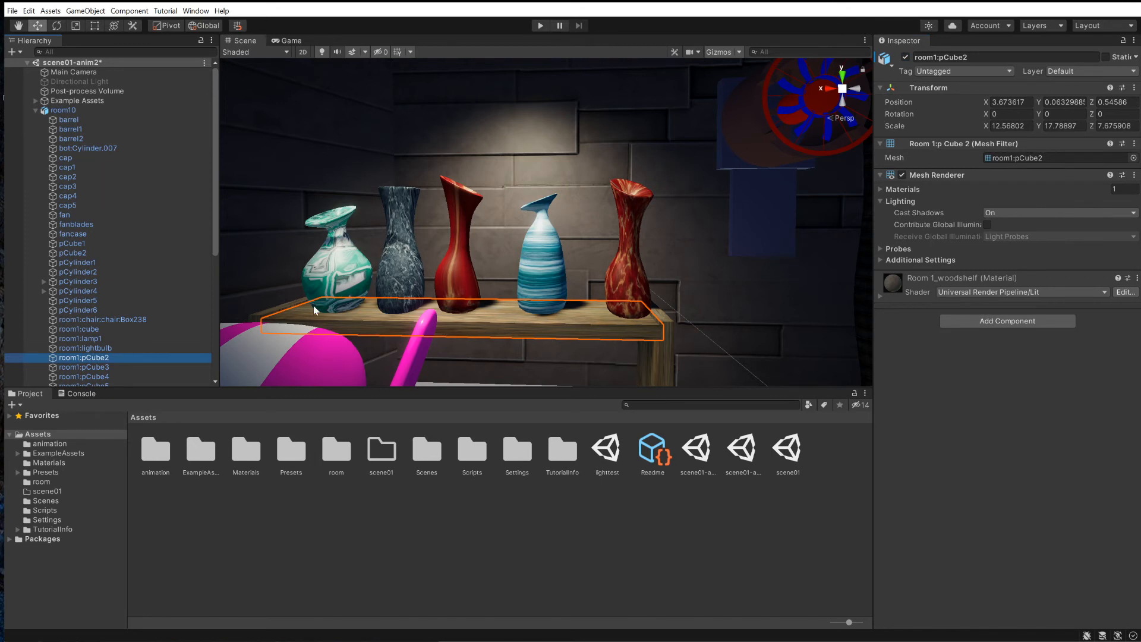
pyautogui.click(95, 359)
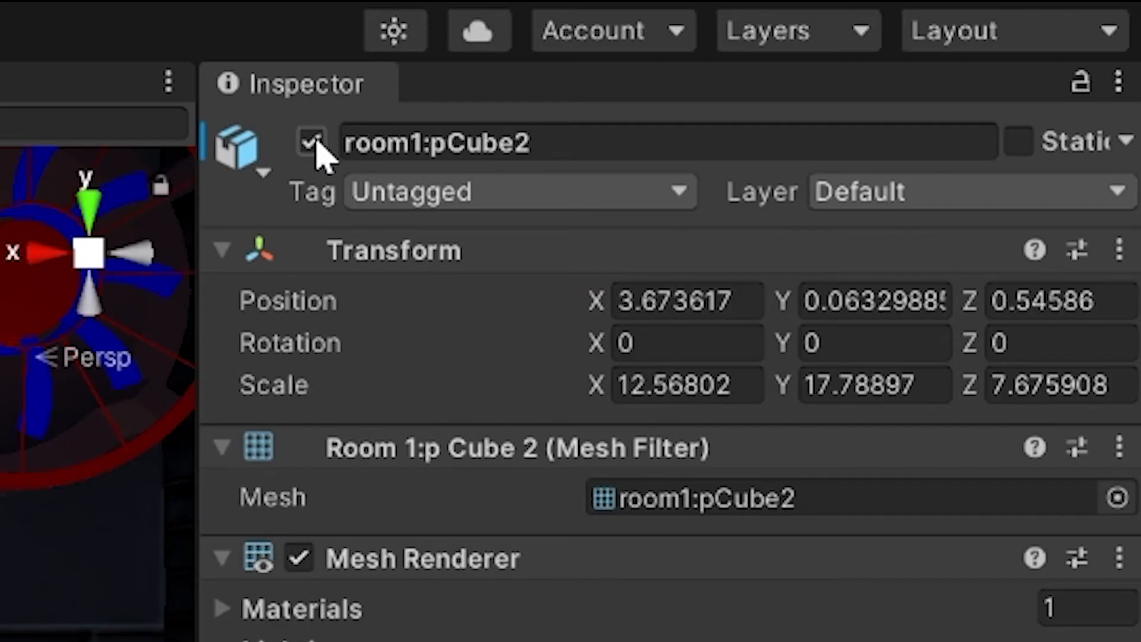
pyautogui.click(905, 57)
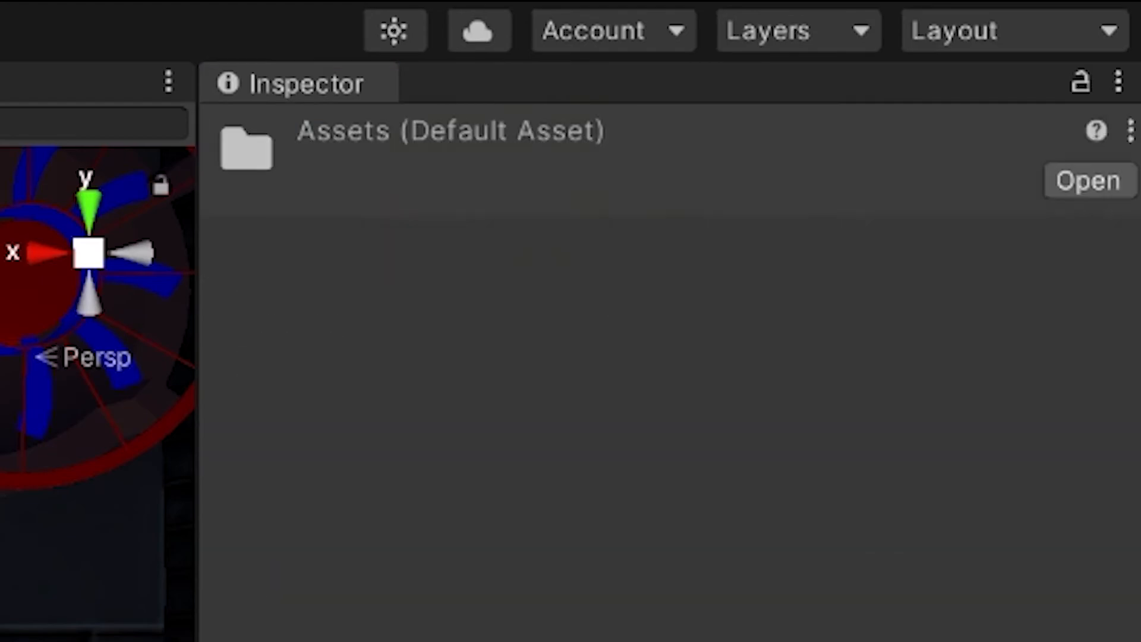
# Import the model file workbenchtop.fbx from the local disk into the project's Assets folder
pyautogui.rightClick(379, 544)
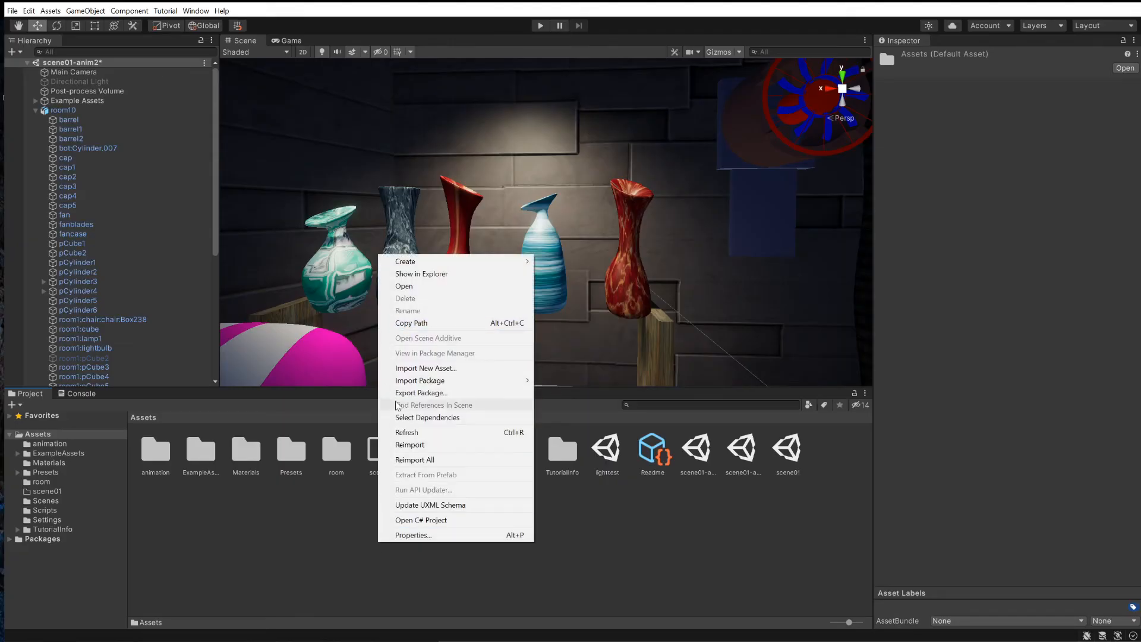
pyautogui.click(425, 368)
pyautogui.scroll(-5, 176, 280)
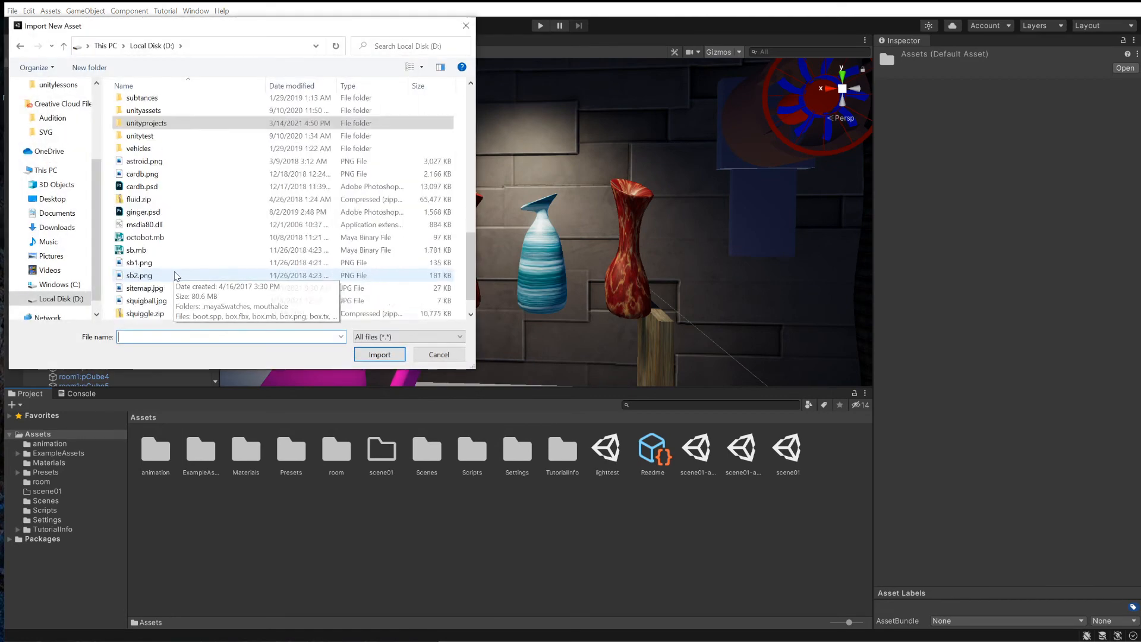
pyautogui.doubleClick(178, 286)
pyautogui.doubleClick(156, 304)
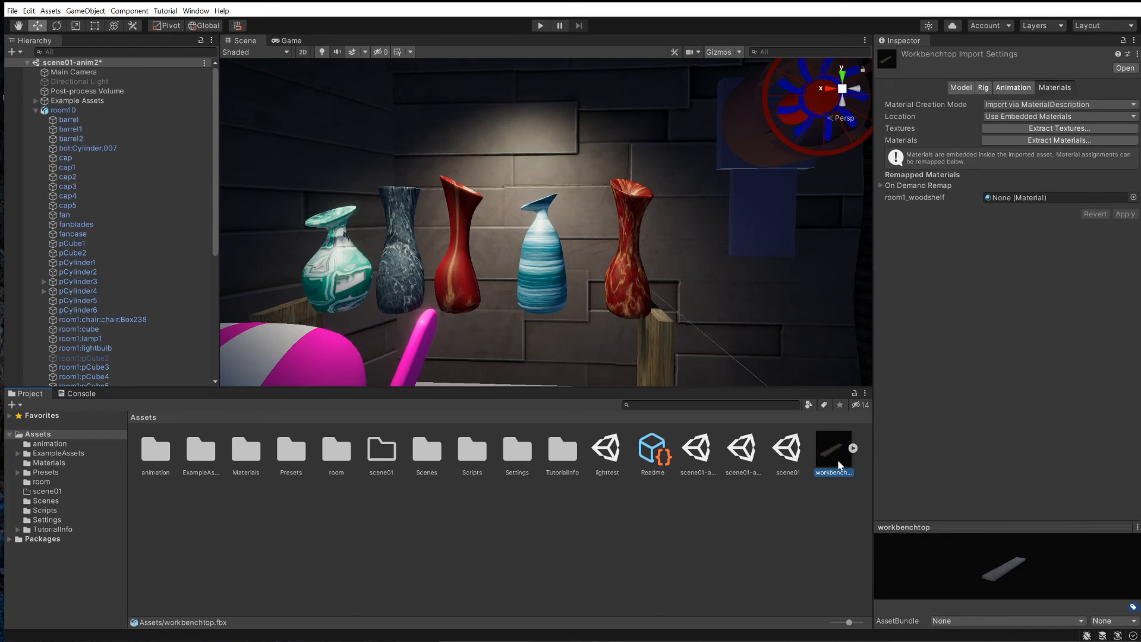
# Collapse the room10 hierarchy and add the workbenchtop model to the scene as its own root object
pyautogui.click(37, 111)
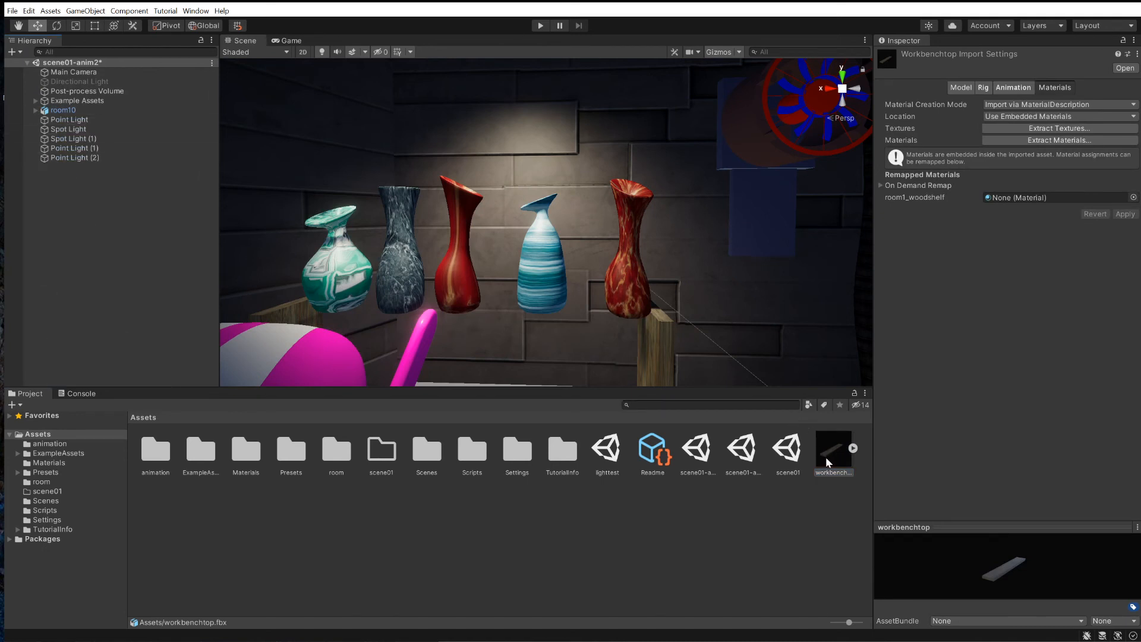
pyautogui.moveTo(829, 463); pyautogui.dragTo(134, 205)
pyautogui.moveTo(68, 184); pyautogui.dragTo(68, 185)
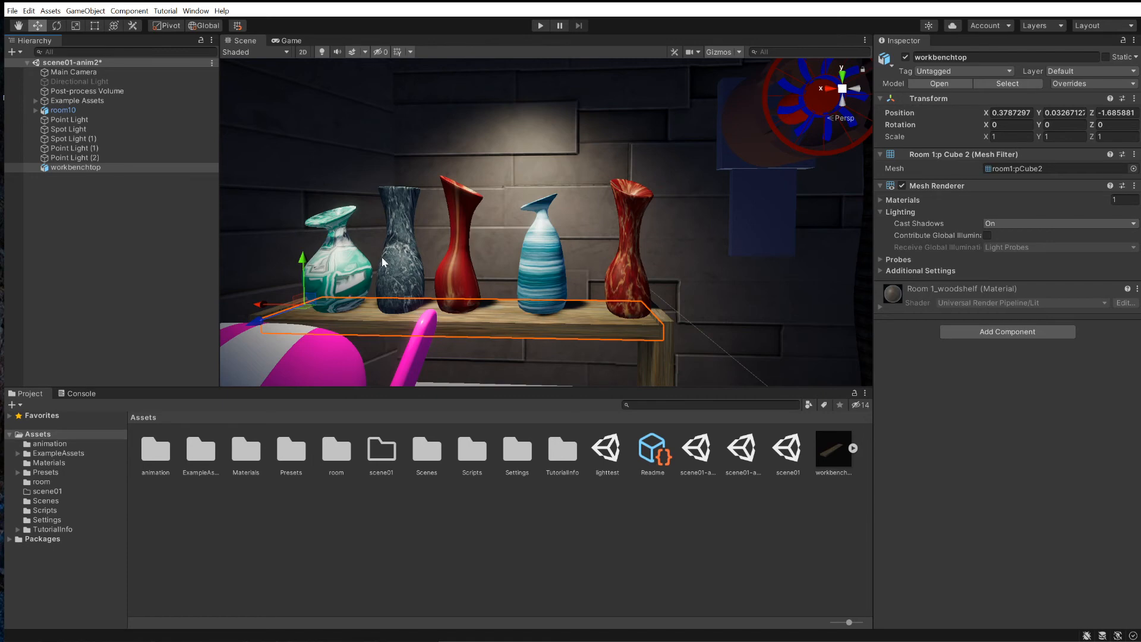
# Add a Box Collider to workbenchtop and check its bounds around the board
pyautogui.click(345, 272)
pyautogui.click(356, 322)
pyautogui.click(343, 316)
pyautogui.click(344, 316)
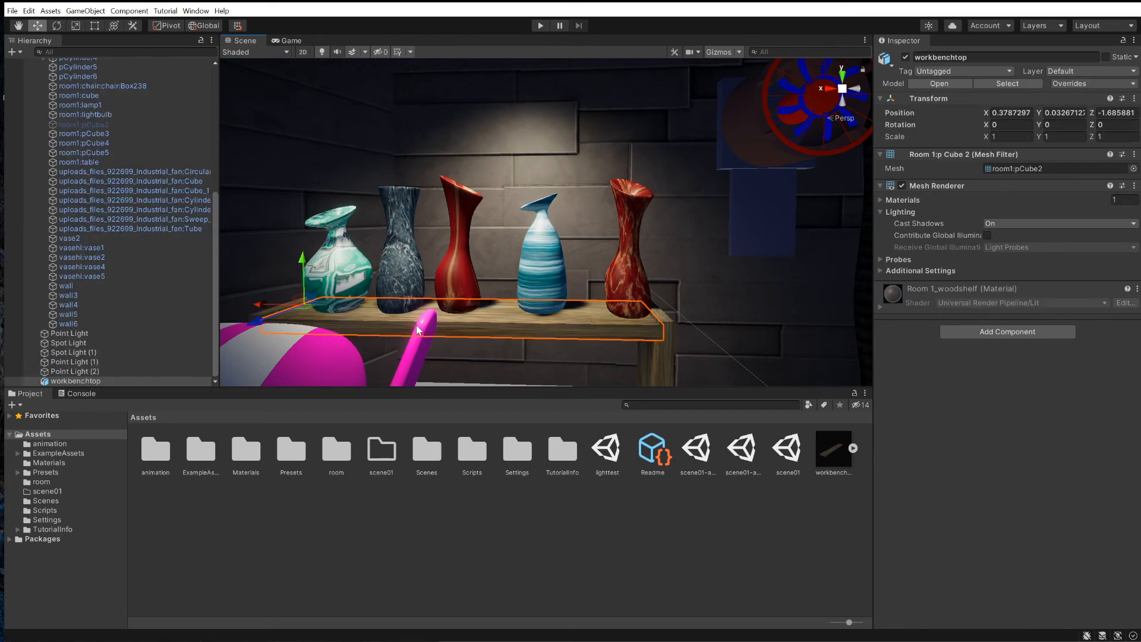
pyautogui.click(1017, 331)
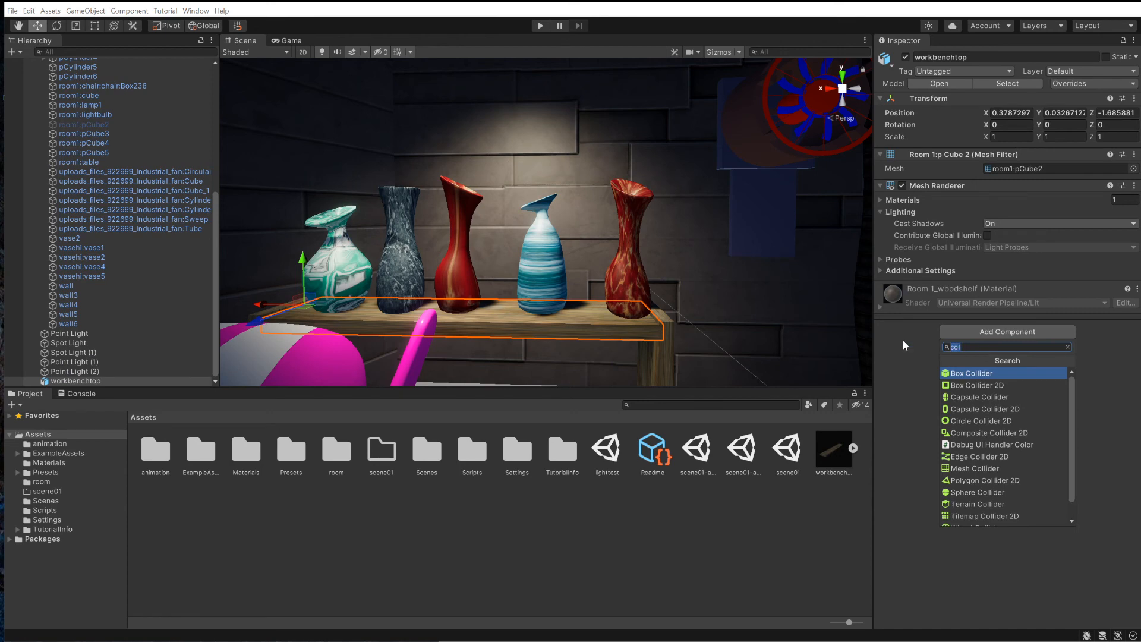
pyautogui.write('l')
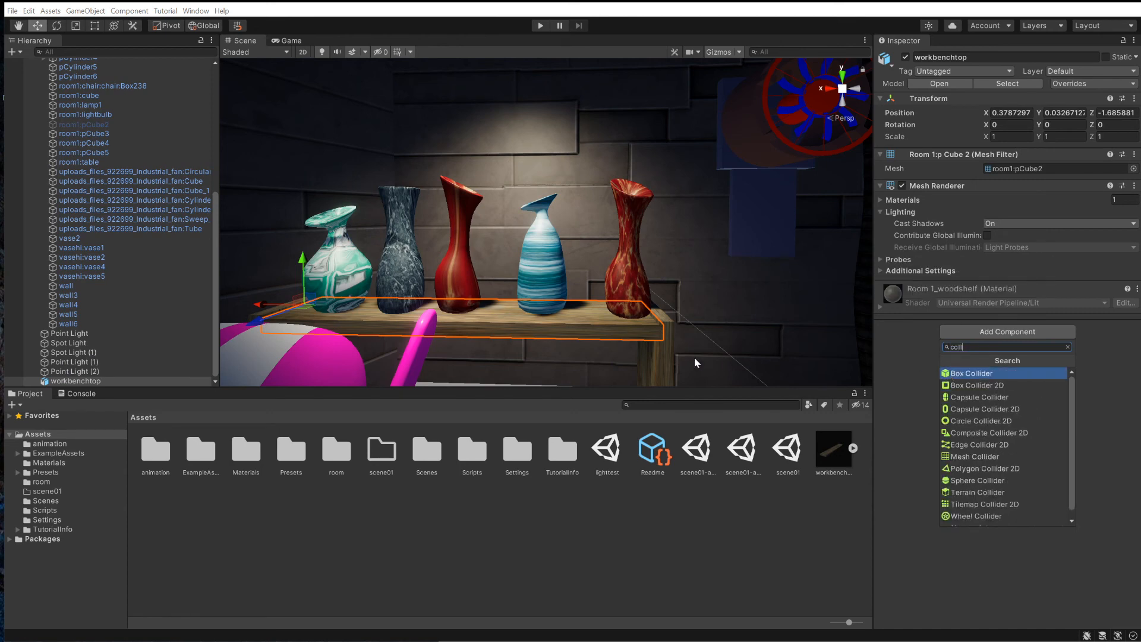
pyautogui.click(980, 373)
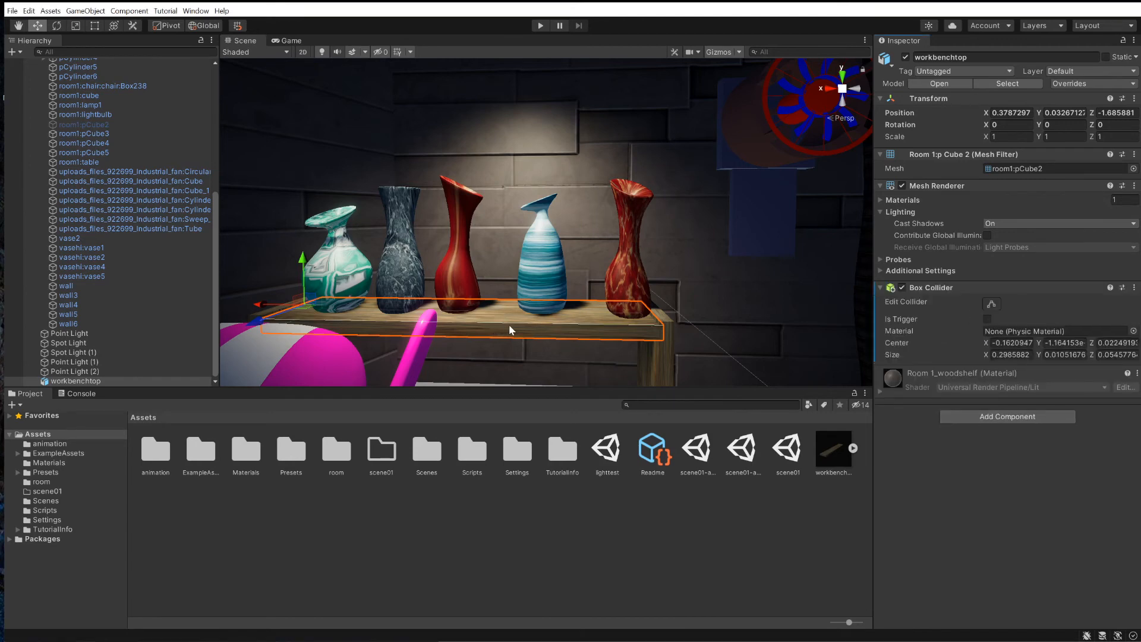
pyautogui.click(992, 304)
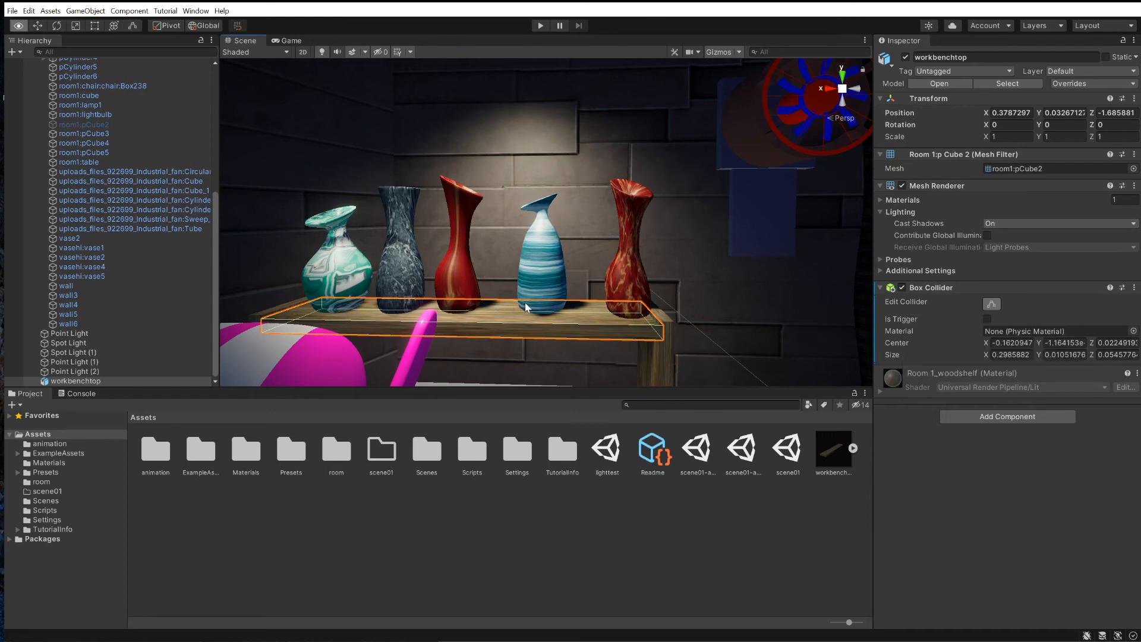
pyautogui.keyDown('alt'); pyautogui.moveTo(526, 302); pyautogui.dragTo(526, 303); pyautogui.keyUp('alt')
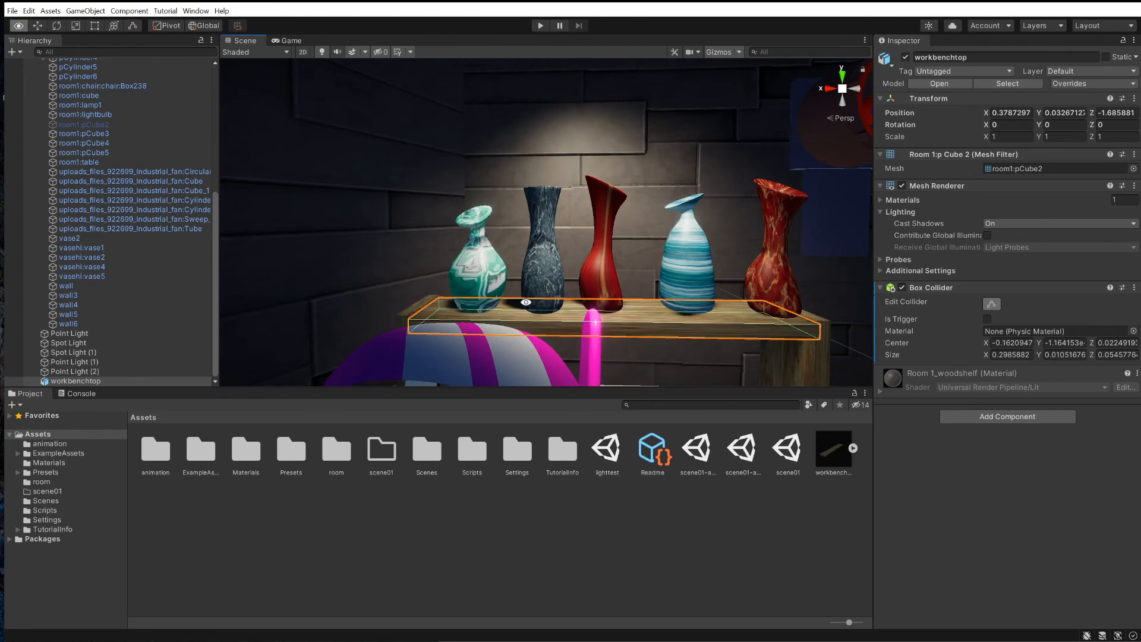
# Add a Box Collider to each of the five vases standing on the workbench top
pyautogui.click(482, 260)
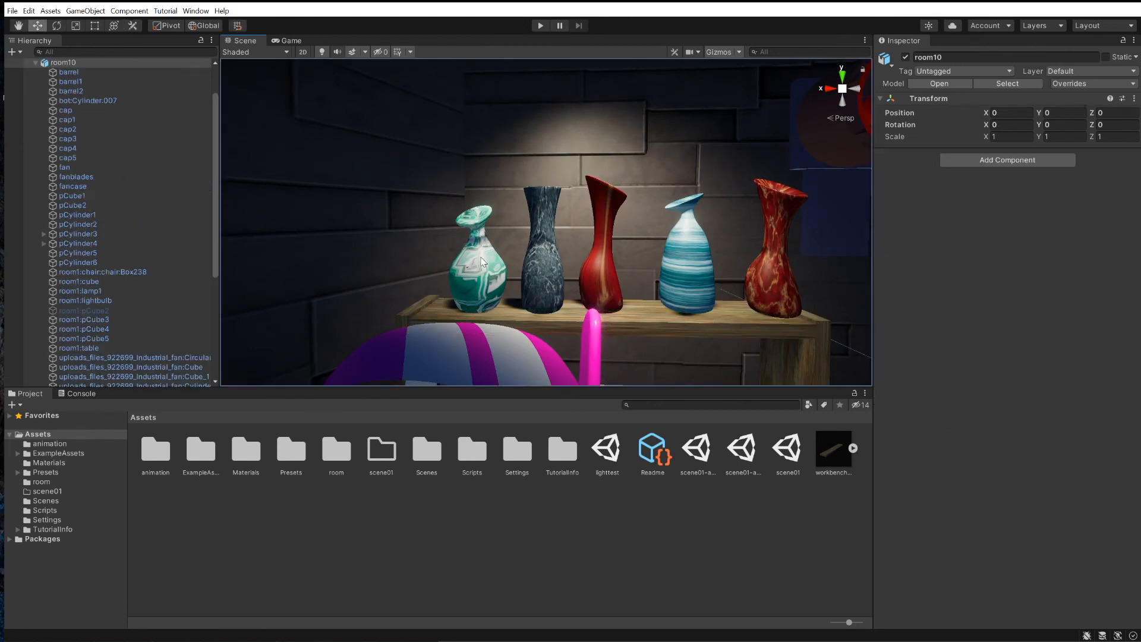
pyautogui.click(481, 261)
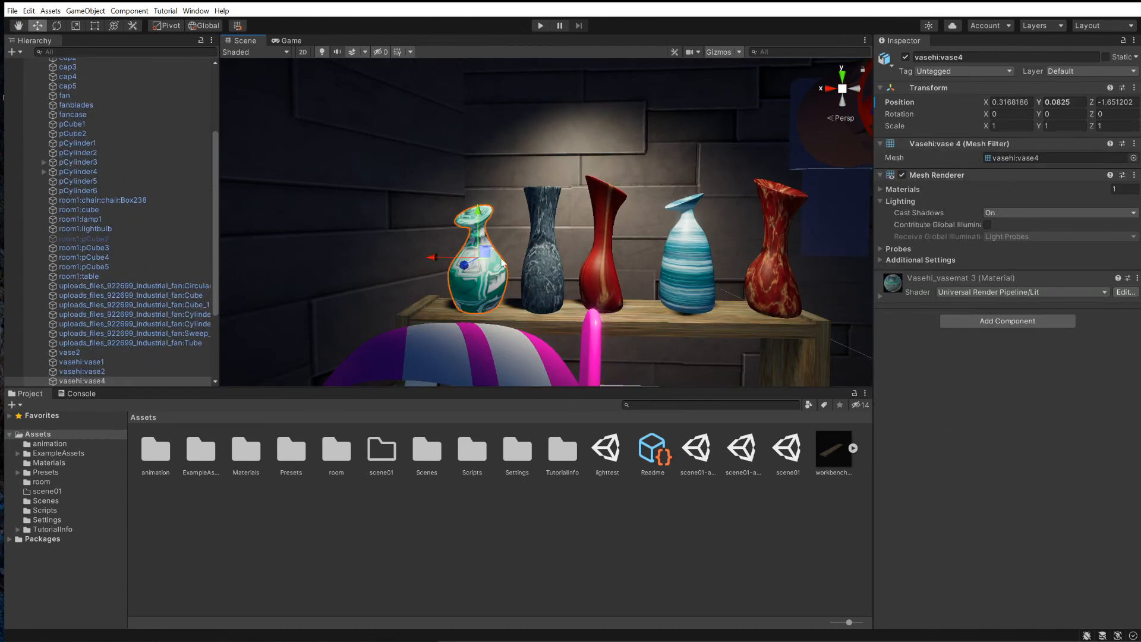
pyautogui.click(985, 317)
pyautogui.click(975, 360)
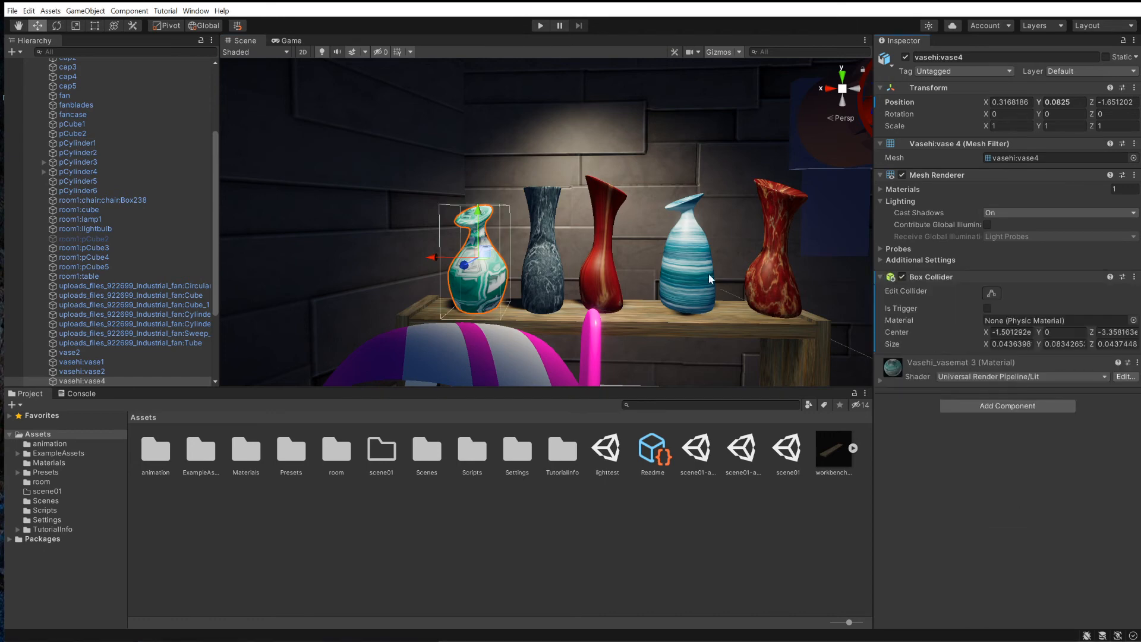
pyautogui.click(545, 270)
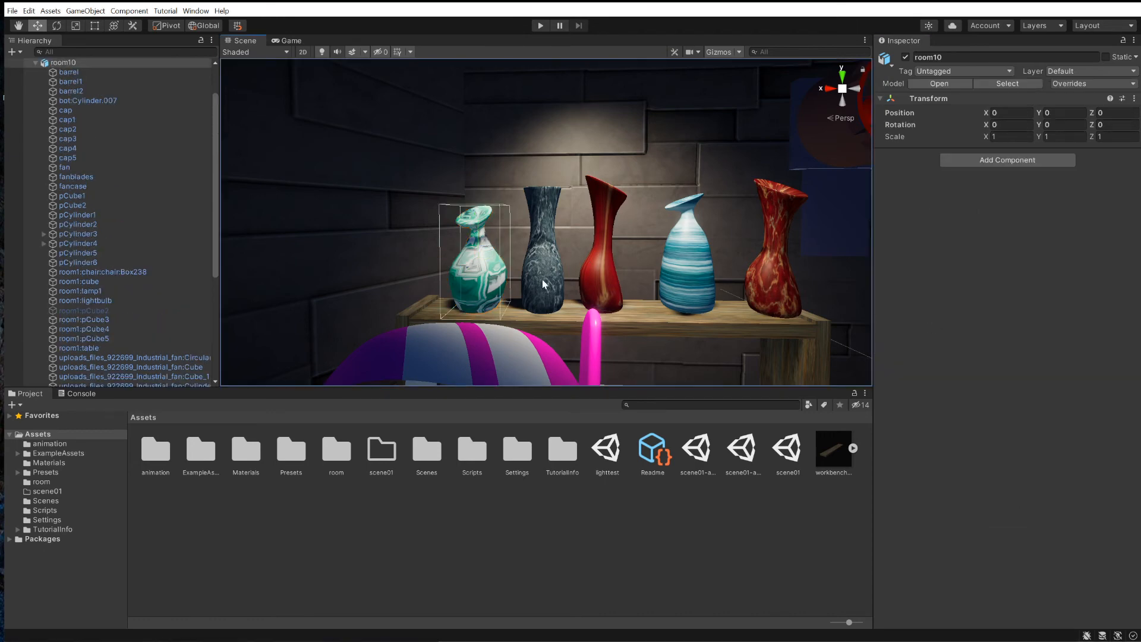
pyautogui.click(544, 284)
pyautogui.click(988, 321)
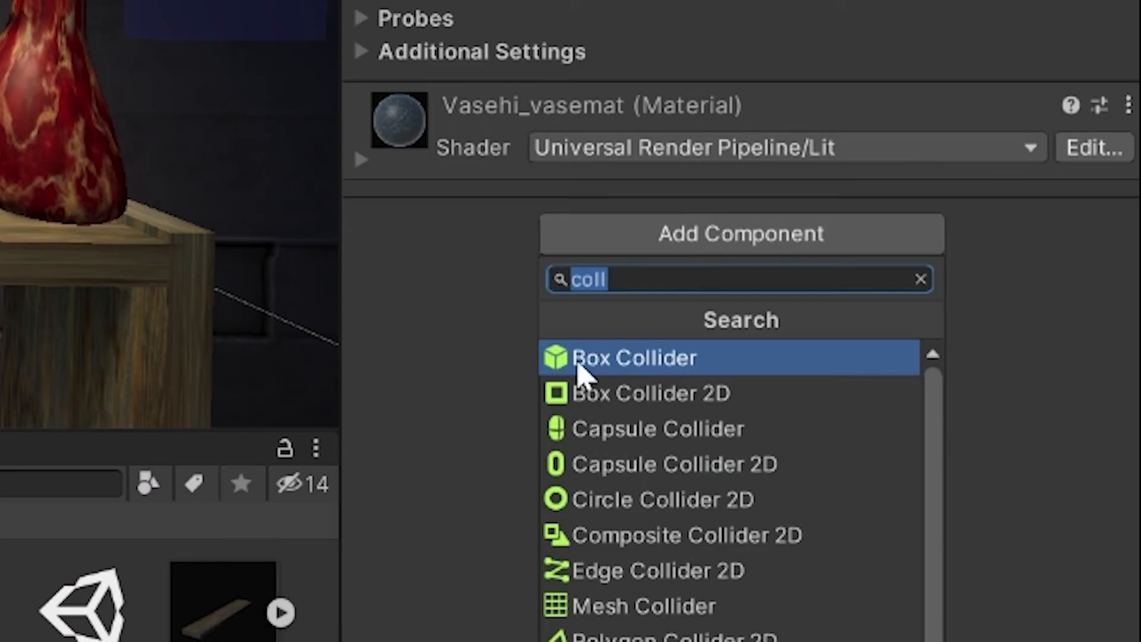
pyautogui.click(950, 362)
pyautogui.click(993, 324)
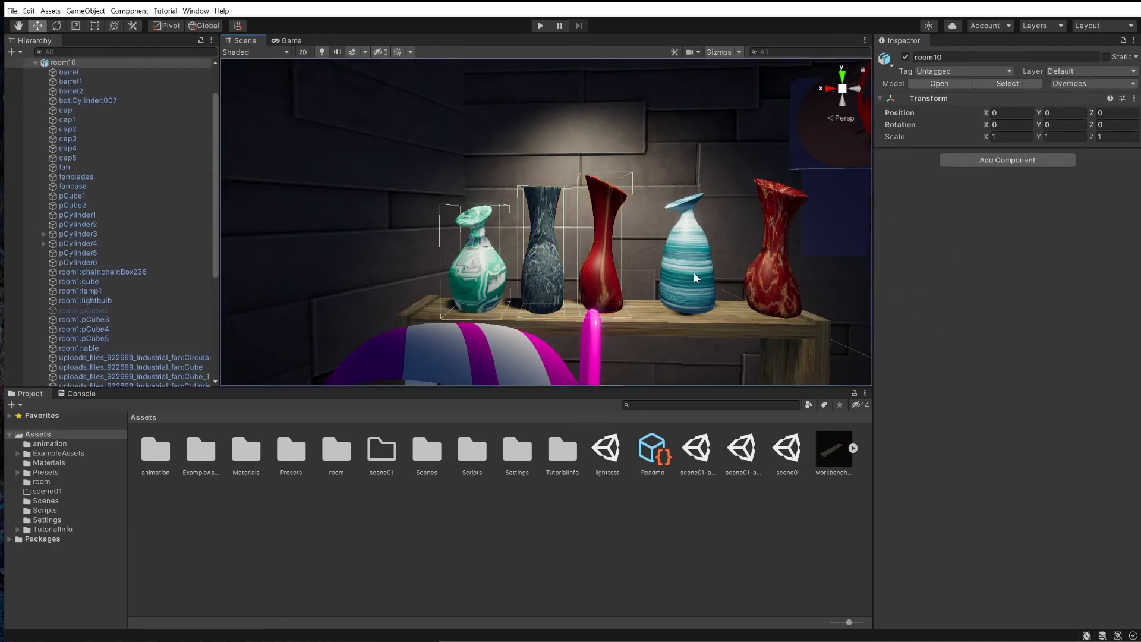
pyautogui.click(777, 291)
pyautogui.click(983, 321)
pyautogui.click(969, 358)
# Add a Box Collider to both side supports of the shelf, room1:pCube4 and room1:pCube3
pyautogui.click(825, 336)
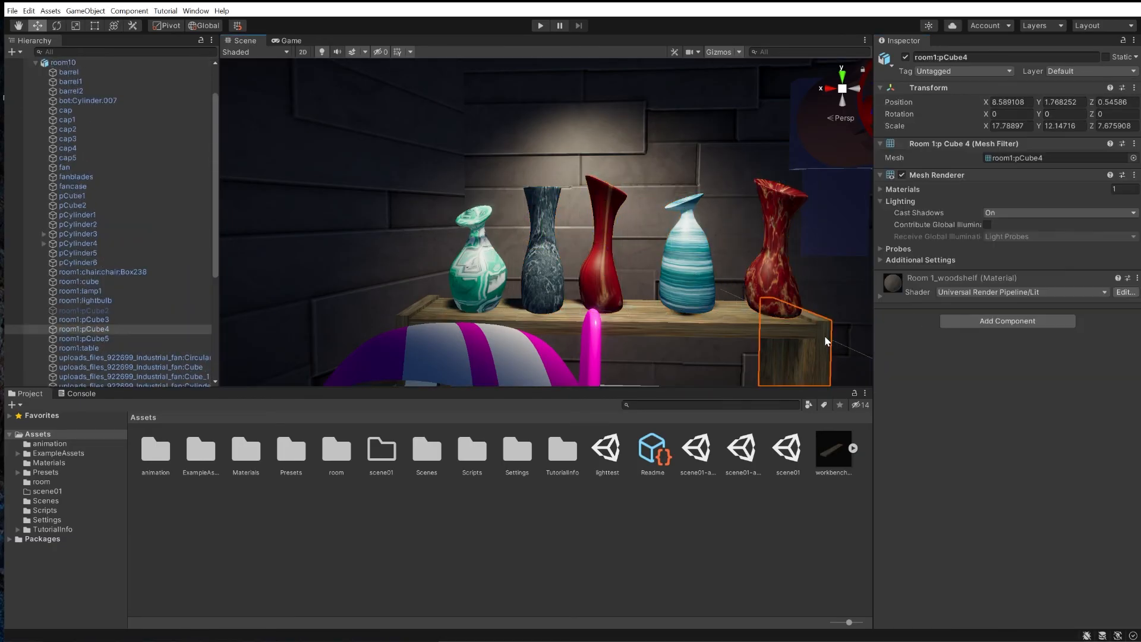
pyautogui.click(983, 322)
pyautogui.click(981, 356)
pyautogui.click(416, 304)
pyautogui.click(1008, 318)
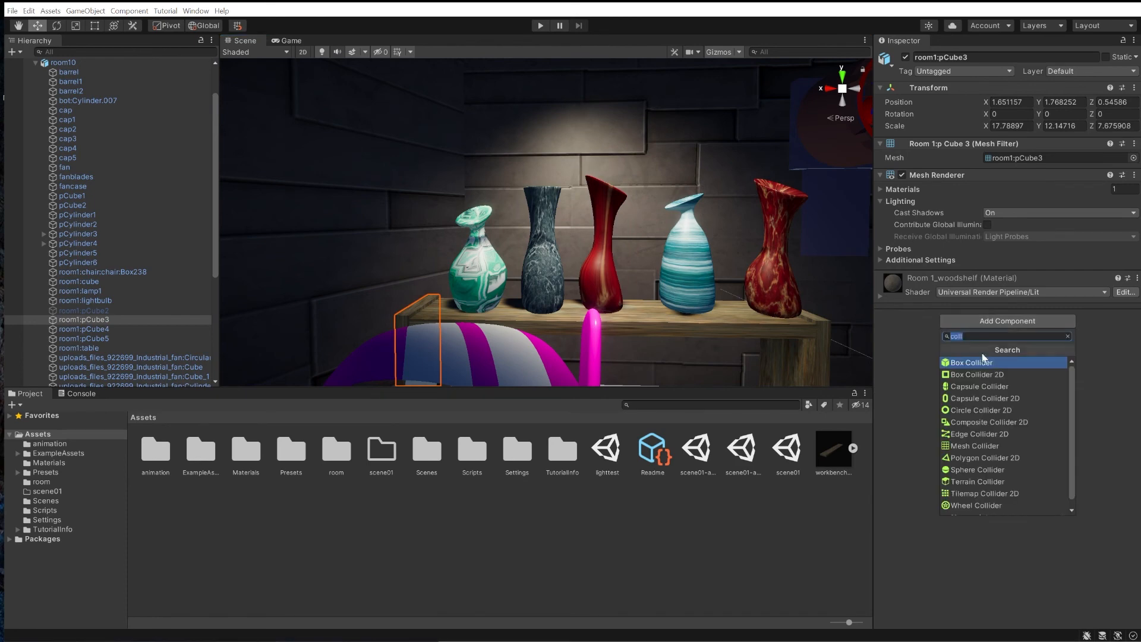
pyautogui.click(980, 364)
# Add a Rigidbody to the green marbled vase, vasehi:vase4
pyautogui.click(478, 272)
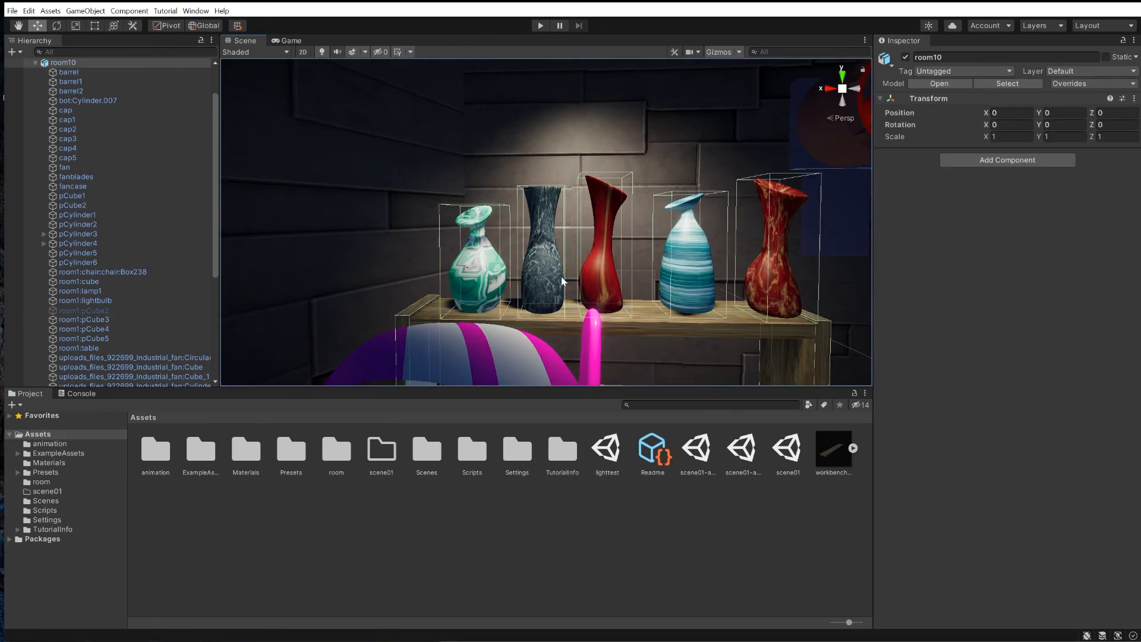
pyautogui.click(472, 262)
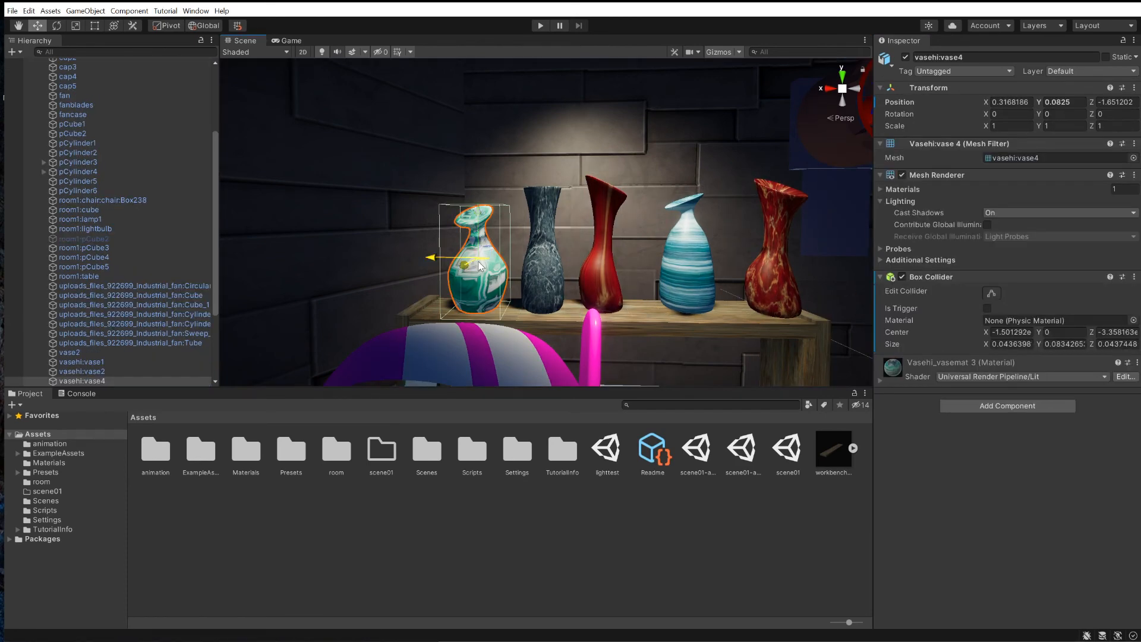
pyautogui.click(993, 404)
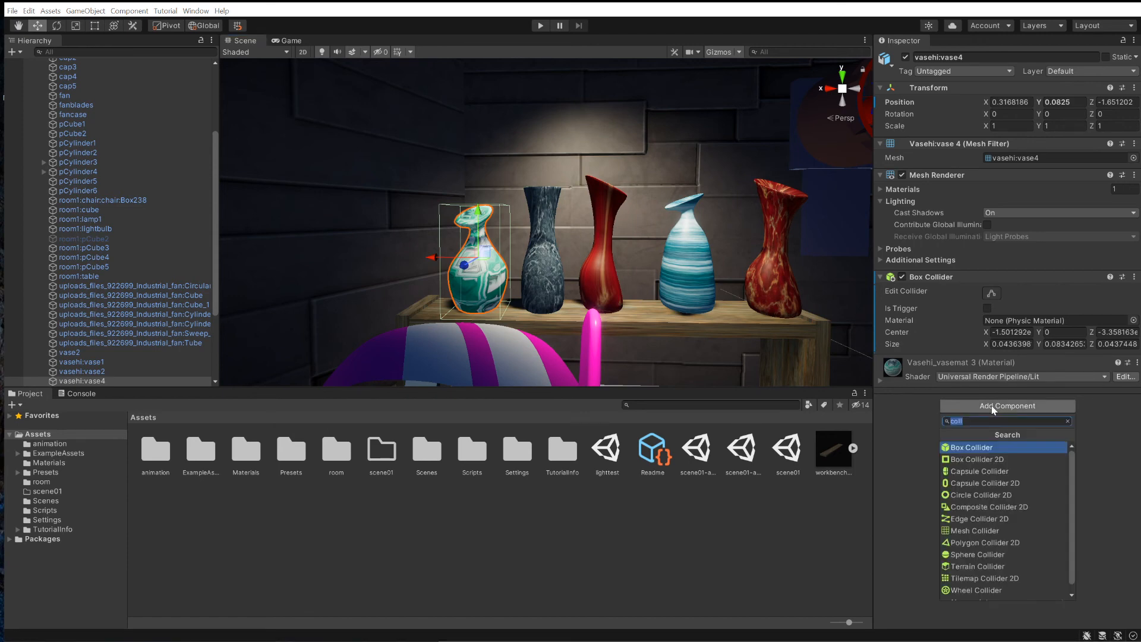
pyautogui.write('rid')
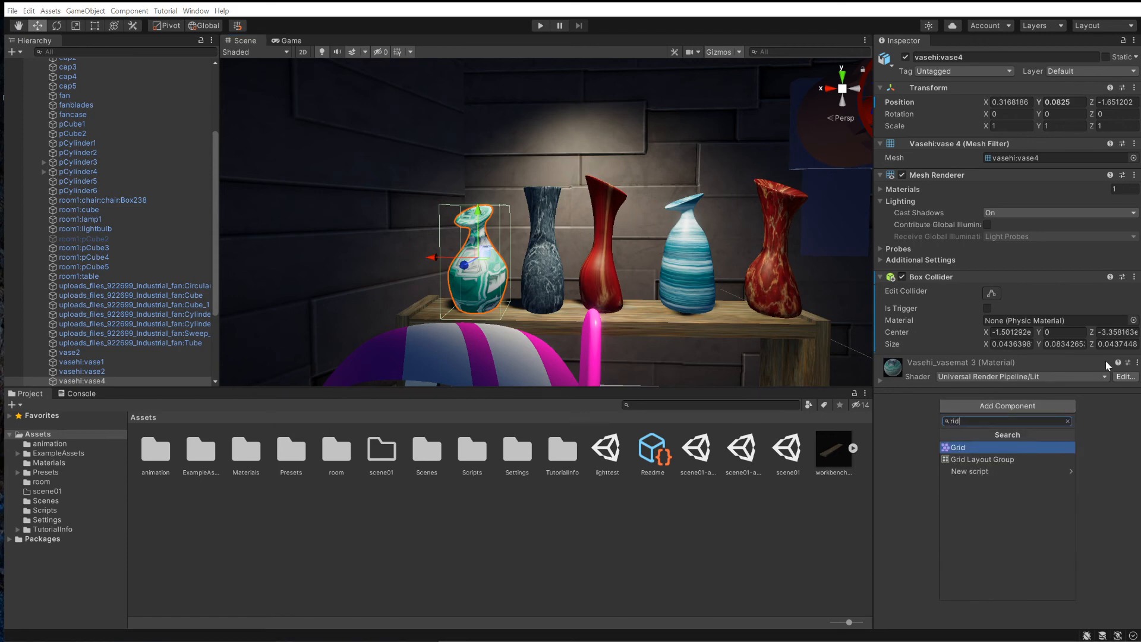
pyautogui.press('BackSpace')
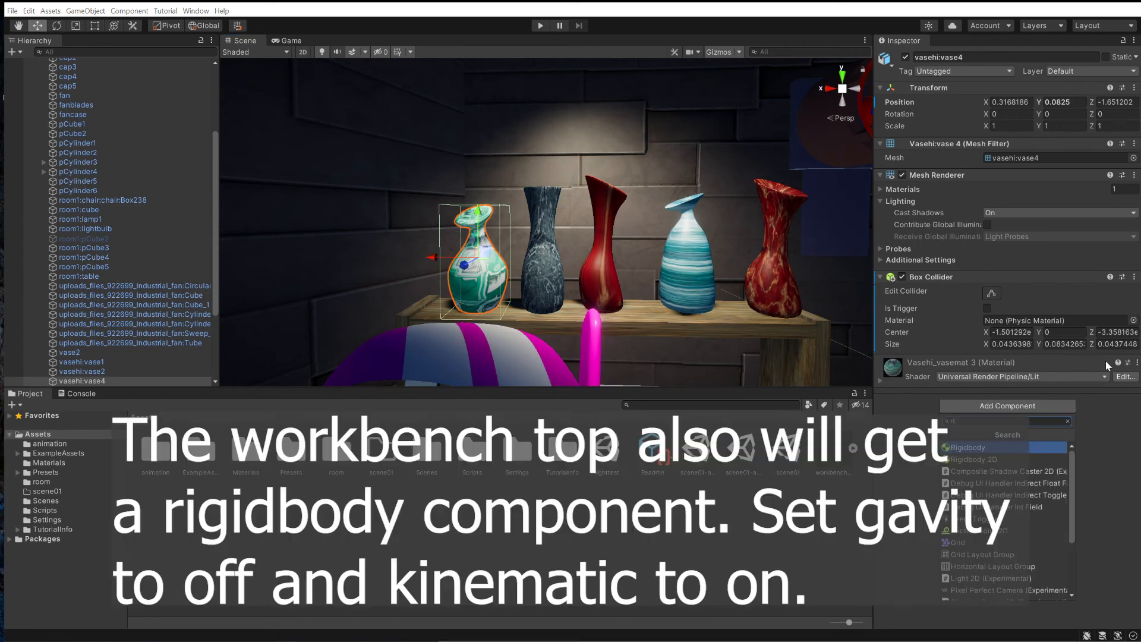
pyautogui.click(978, 449)
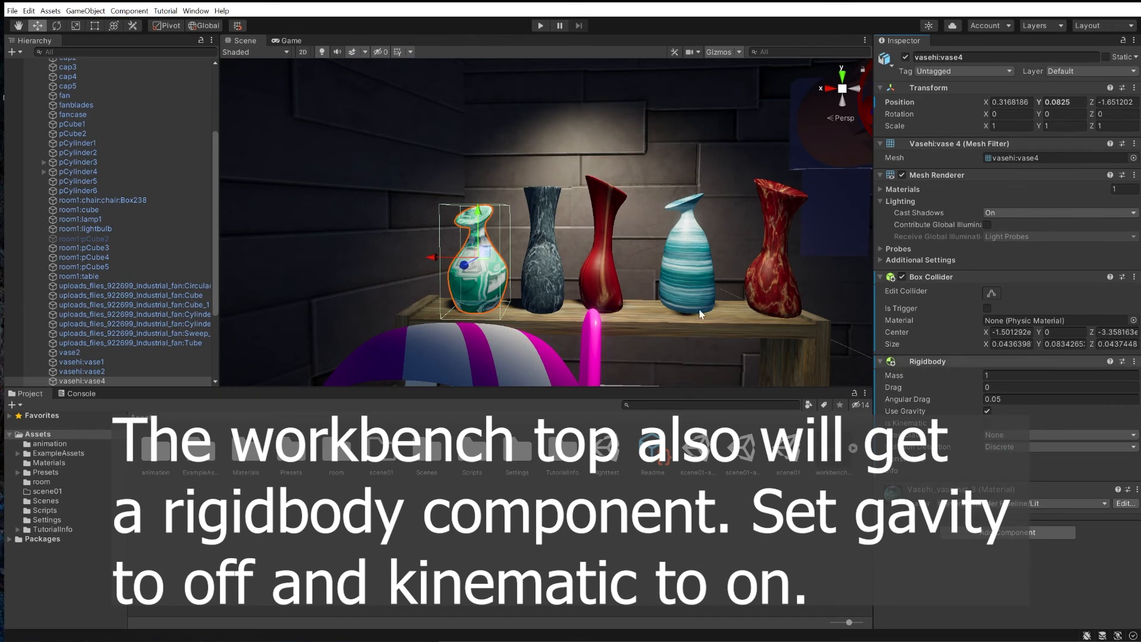
# Add a Rigidbody to the other vases on the shelf, including vasehi:vase1 and vasehi:vase2
pyautogui.click(537, 276)
pyautogui.click(538, 277)
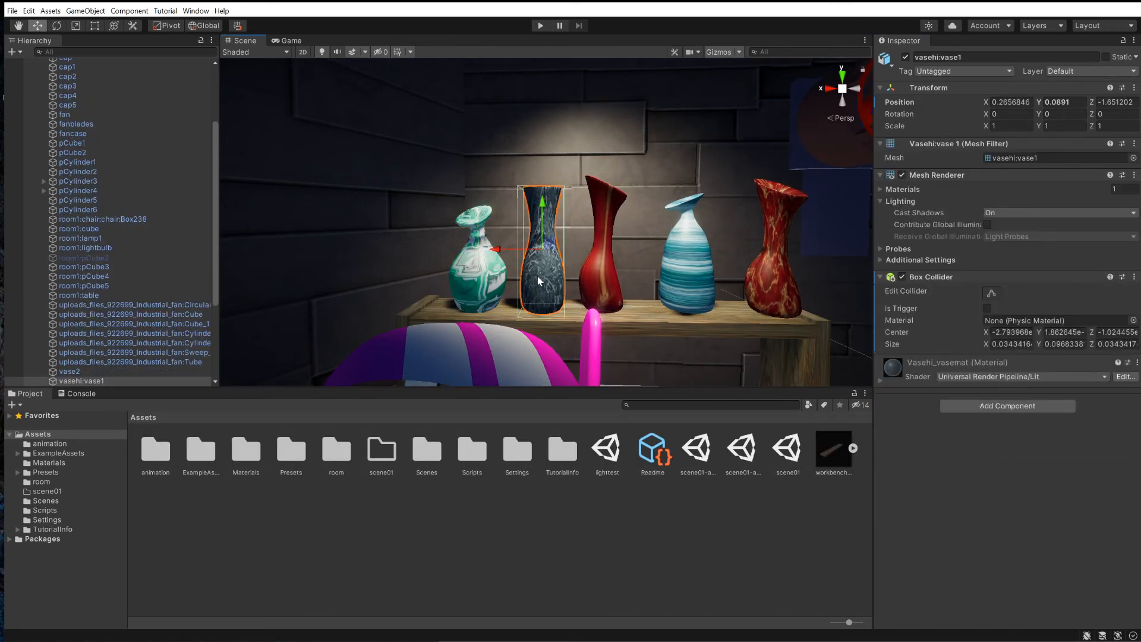
pyautogui.click(601, 249)
pyautogui.click(601, 249)
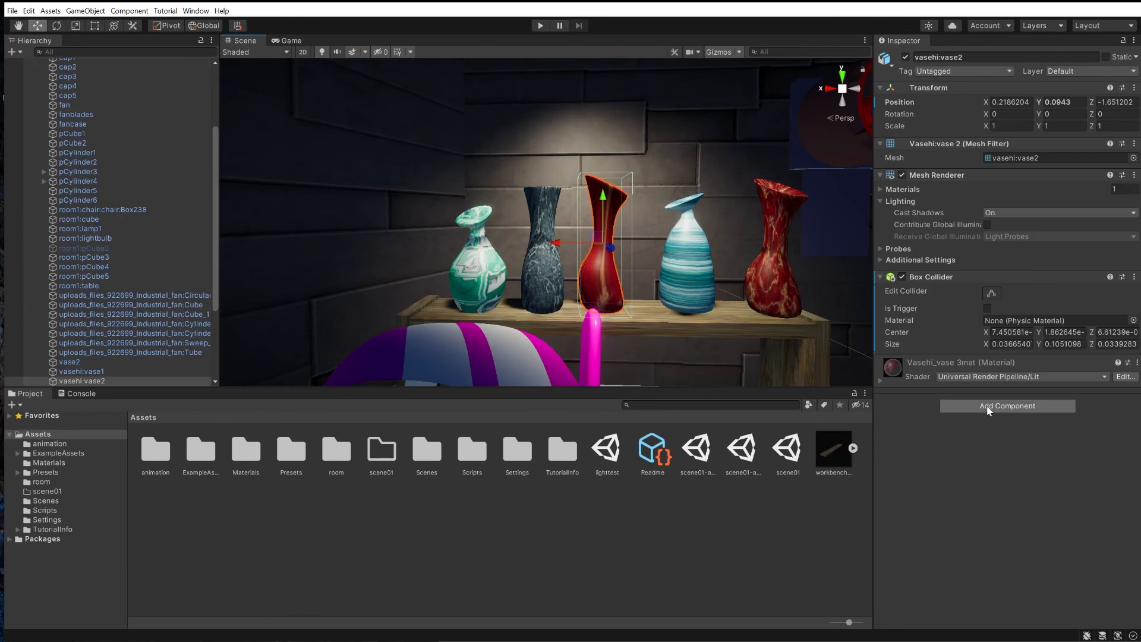
pyautogui.click(1007, 532)
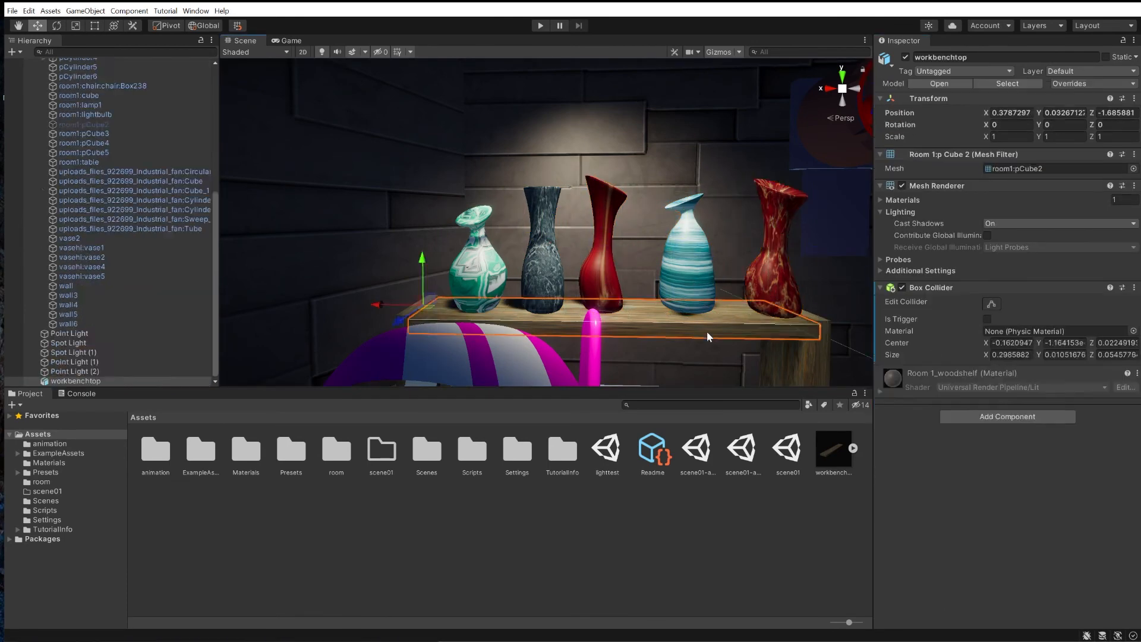
# Create an animation clip named wbtop for the workbenchtop object in the project's Assets folder
pyautogui.click(76, 167)
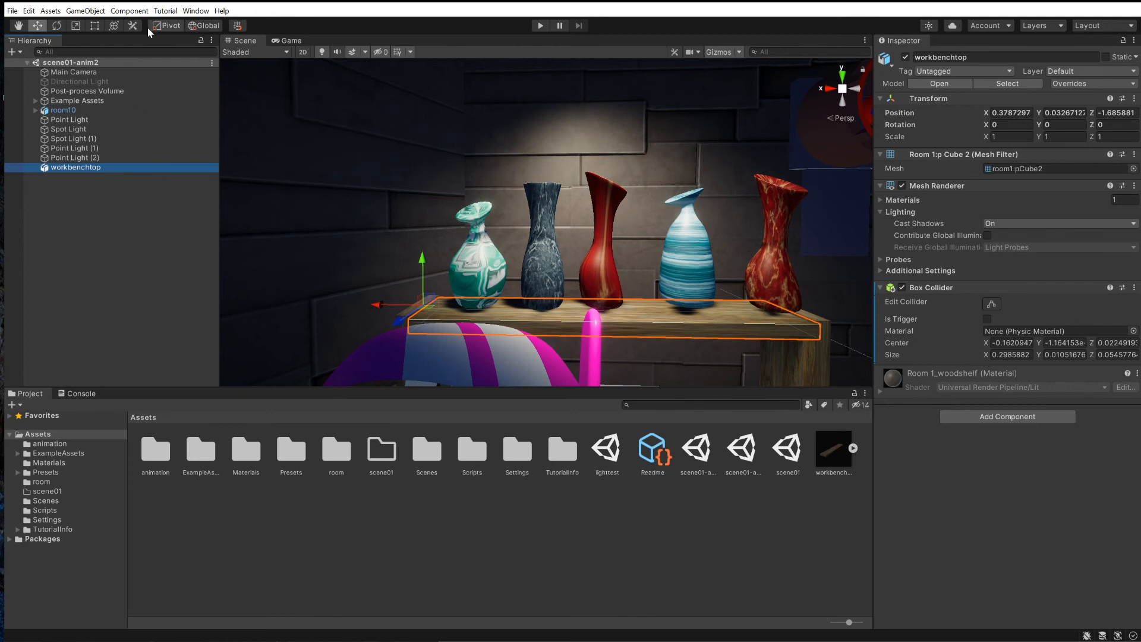
pyautogui.click(196, 11)
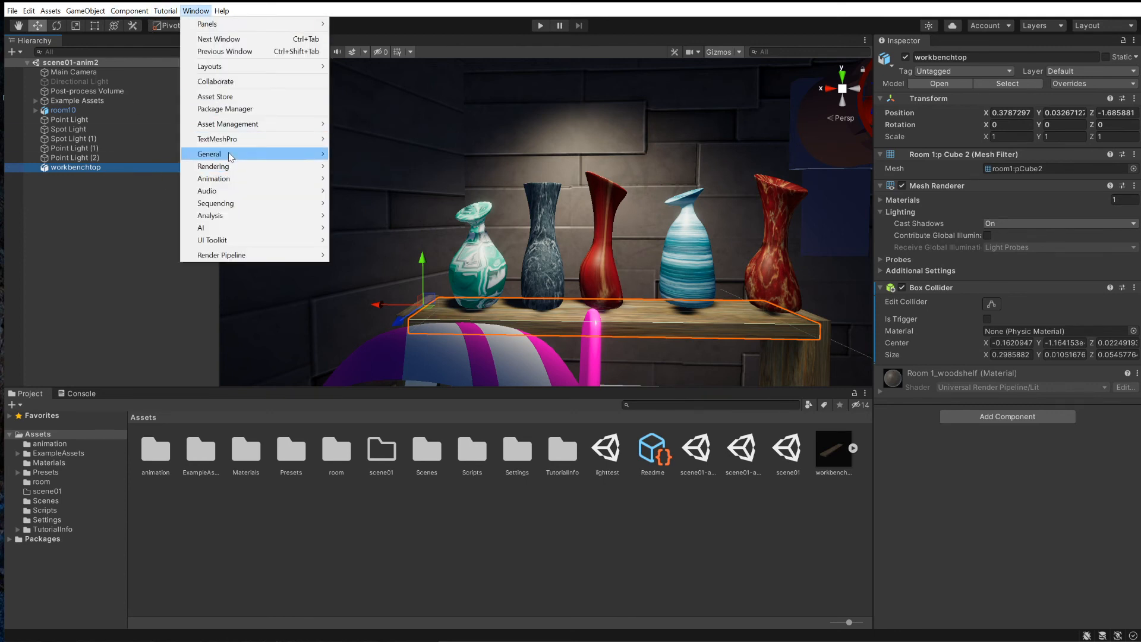
pyautogui.moveTo(231, 179)
pyautogui.click(380, 179)
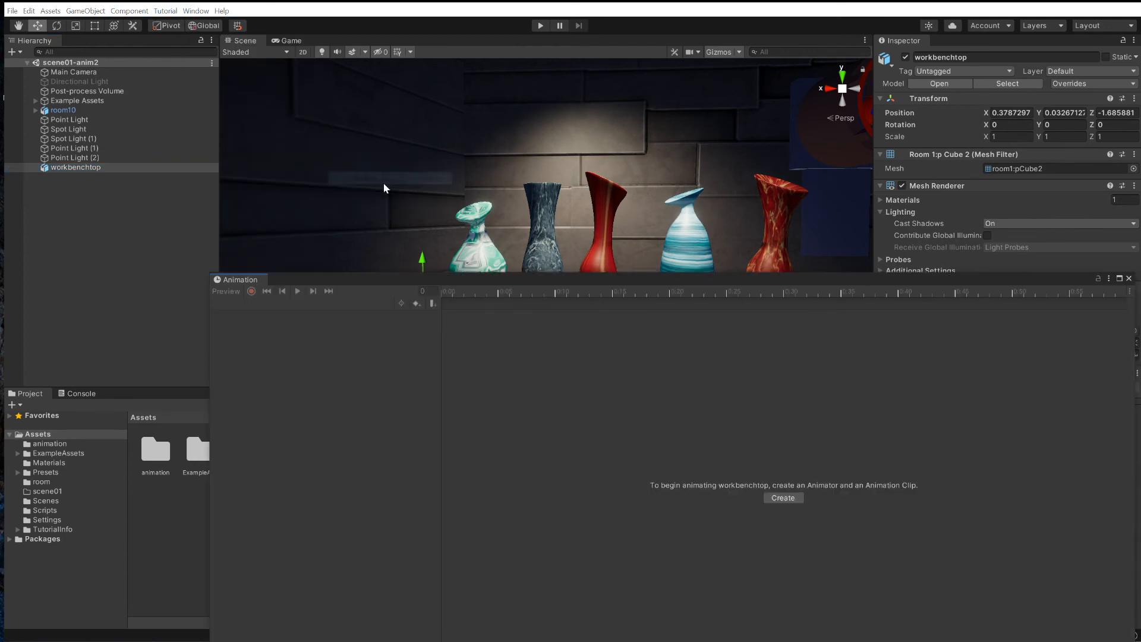
pyautogui.click(783, 497)
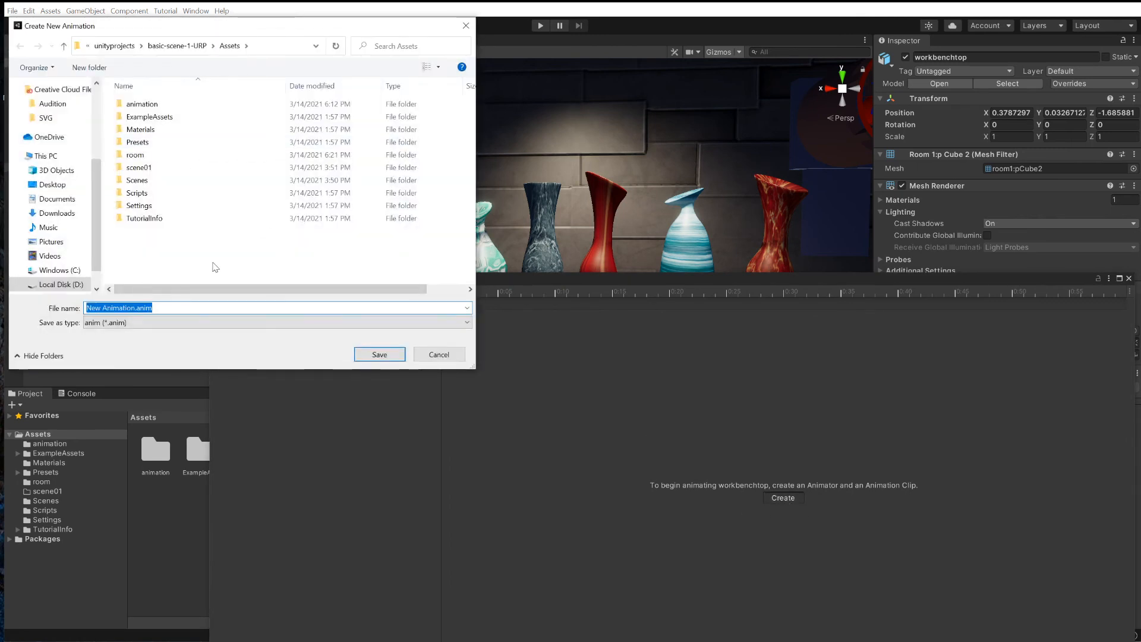
pyautogui.write('w')
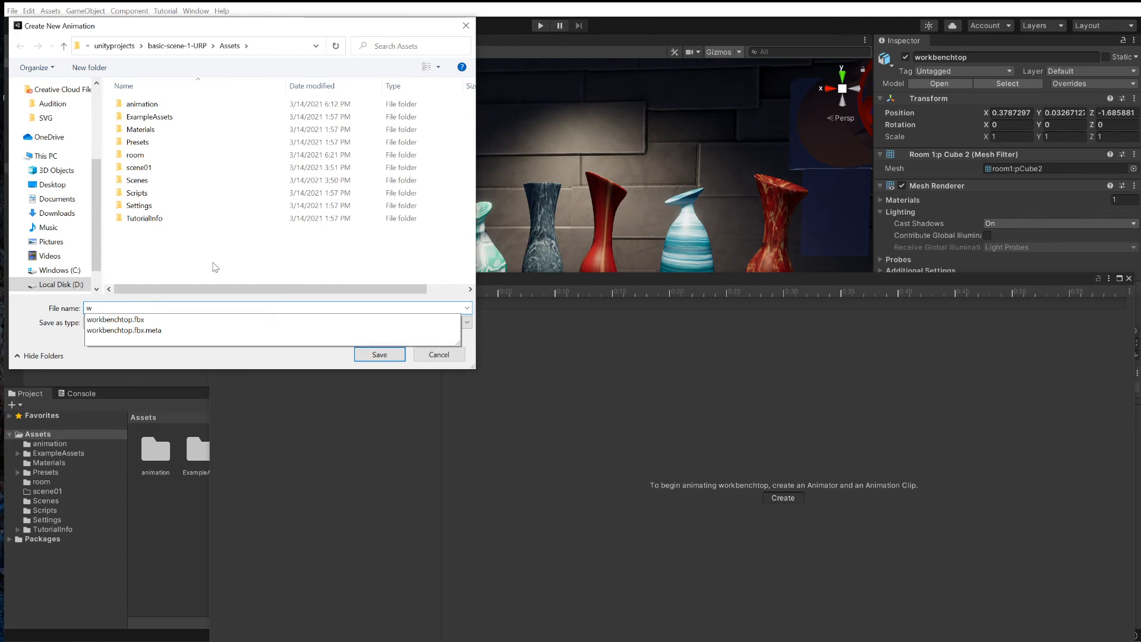
pyautogui.write('btop')
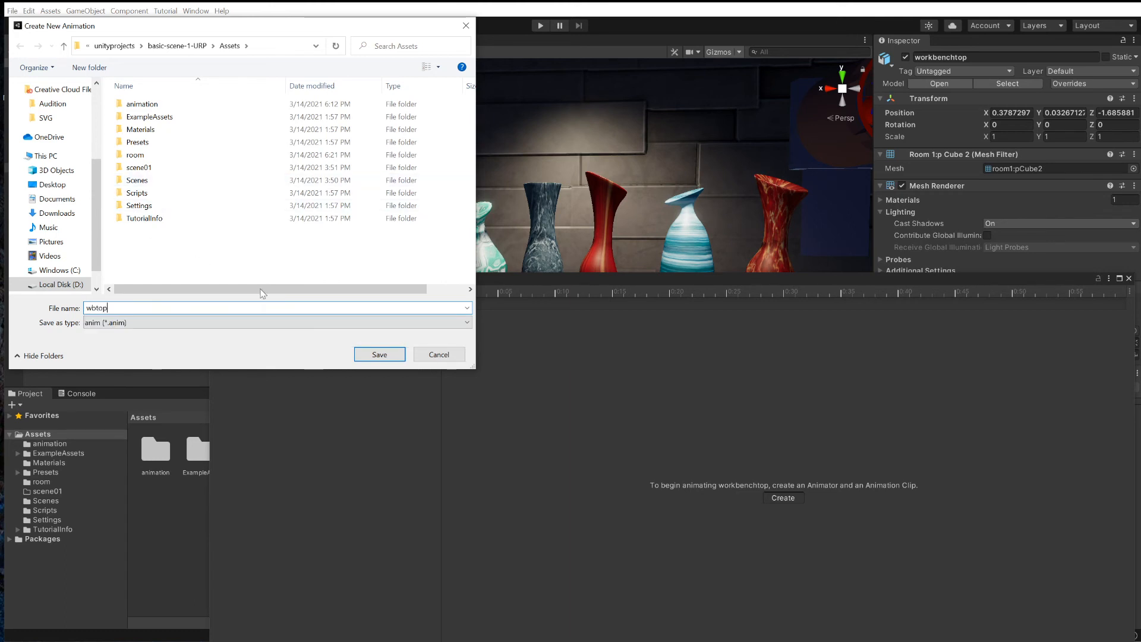
pyautogui.click(380, 354)
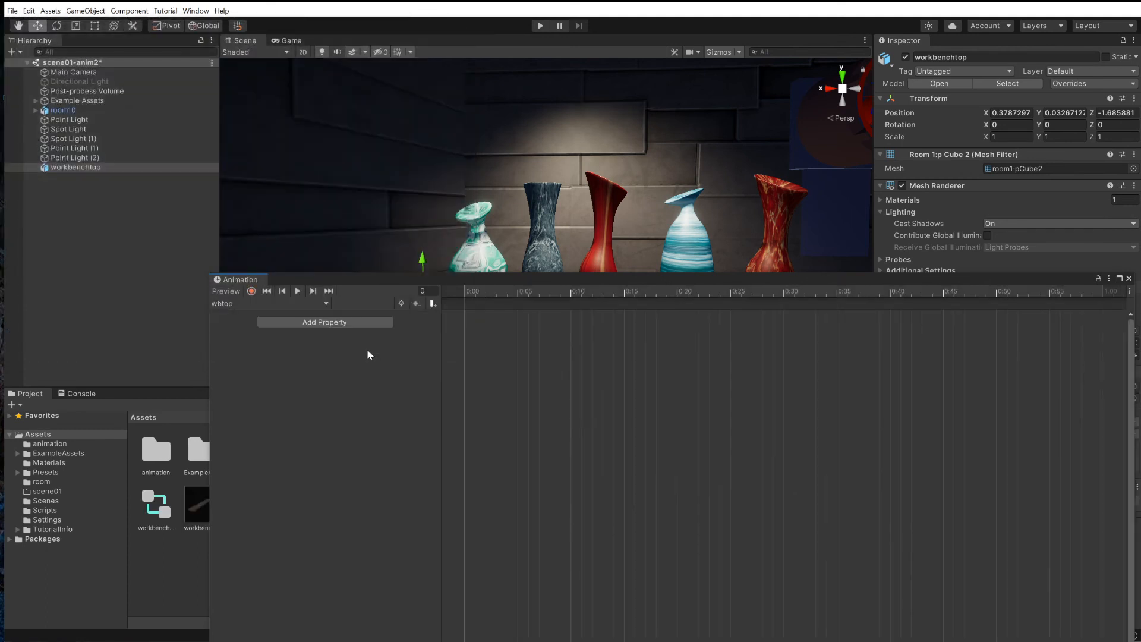
# Add the Transform Position and Rotation properties of workbenchtop to the wbtop clip
pyautogui.moveTo(331, 283); pyautogui.dragTo(299, 351)
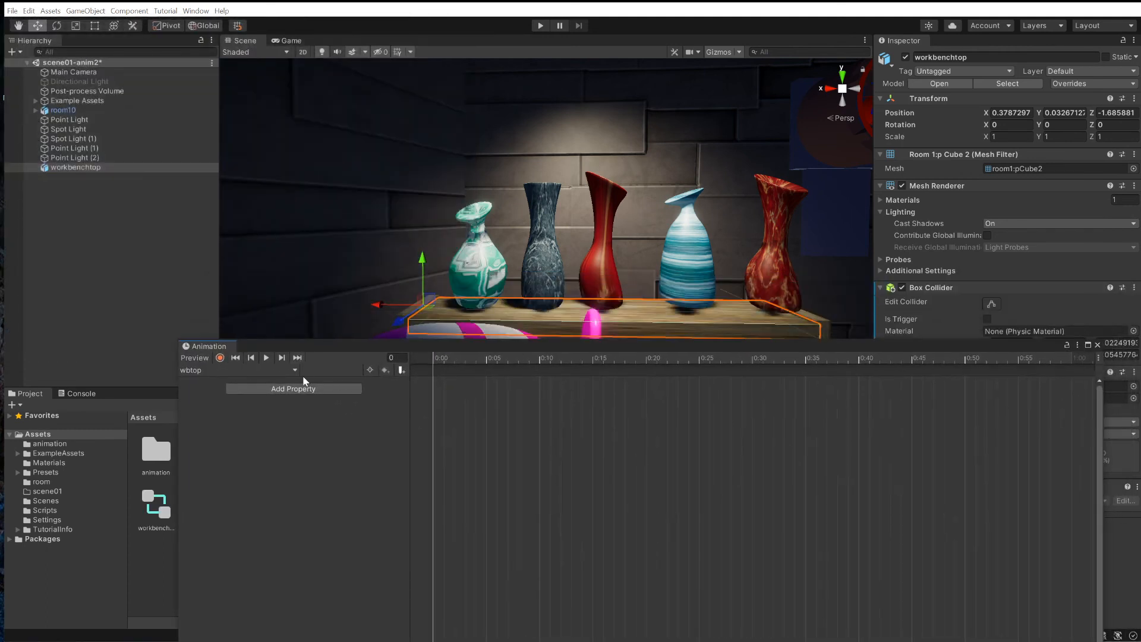
pyautogui.click(291, 390)
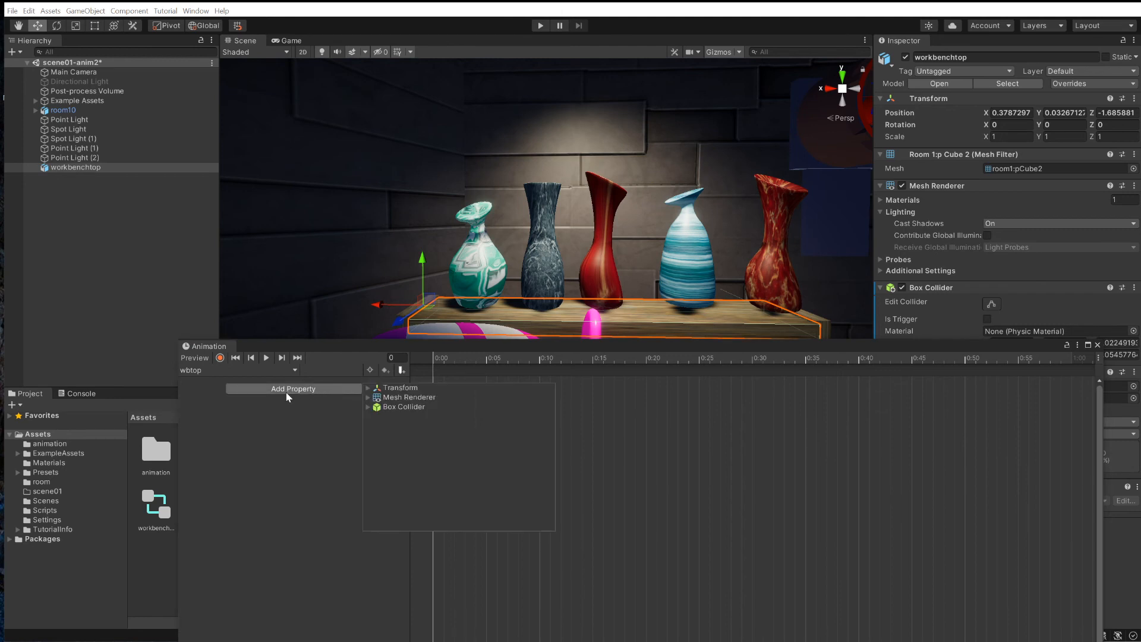
pyautogui.click(402, 388)
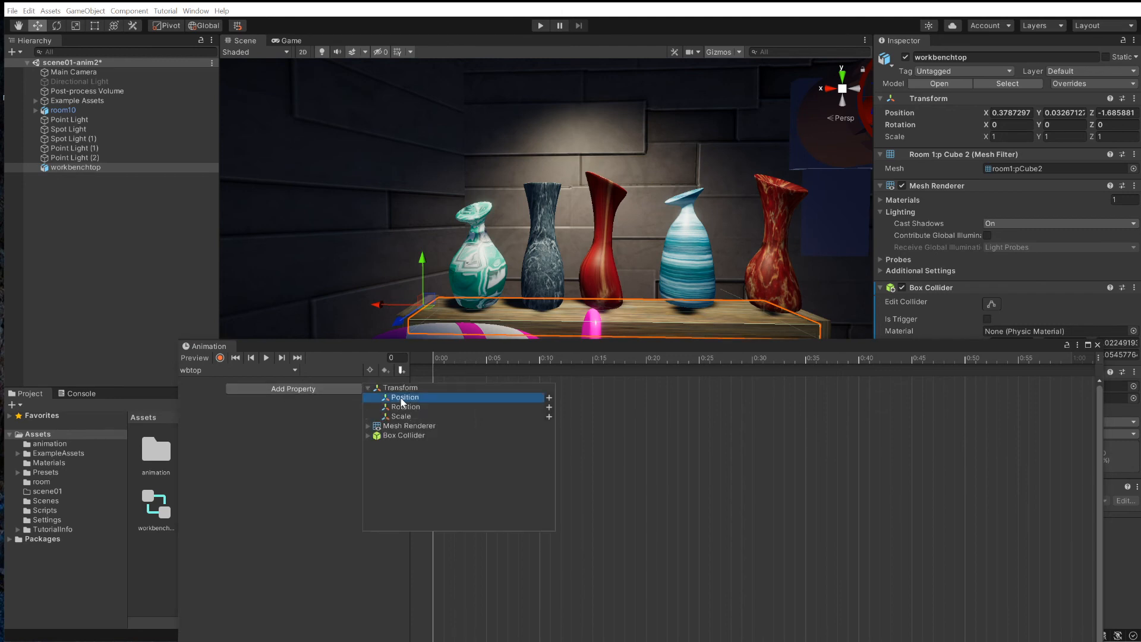
pyautogui.click(548, 398)
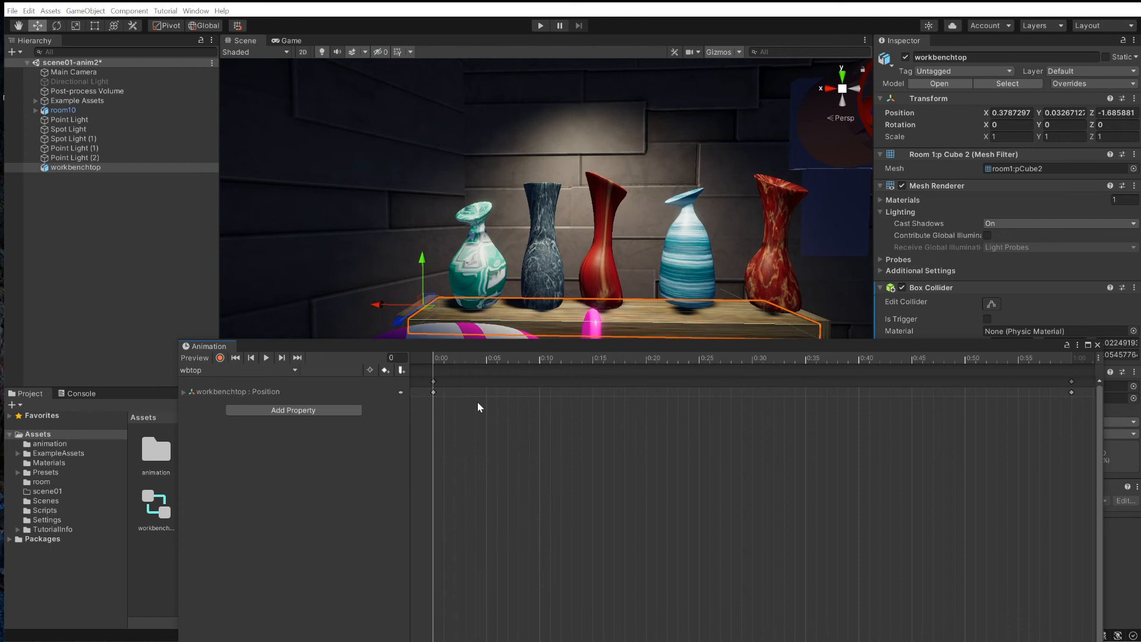
pyautogui.click(311, 411)
pyautogui.click(368, 411)
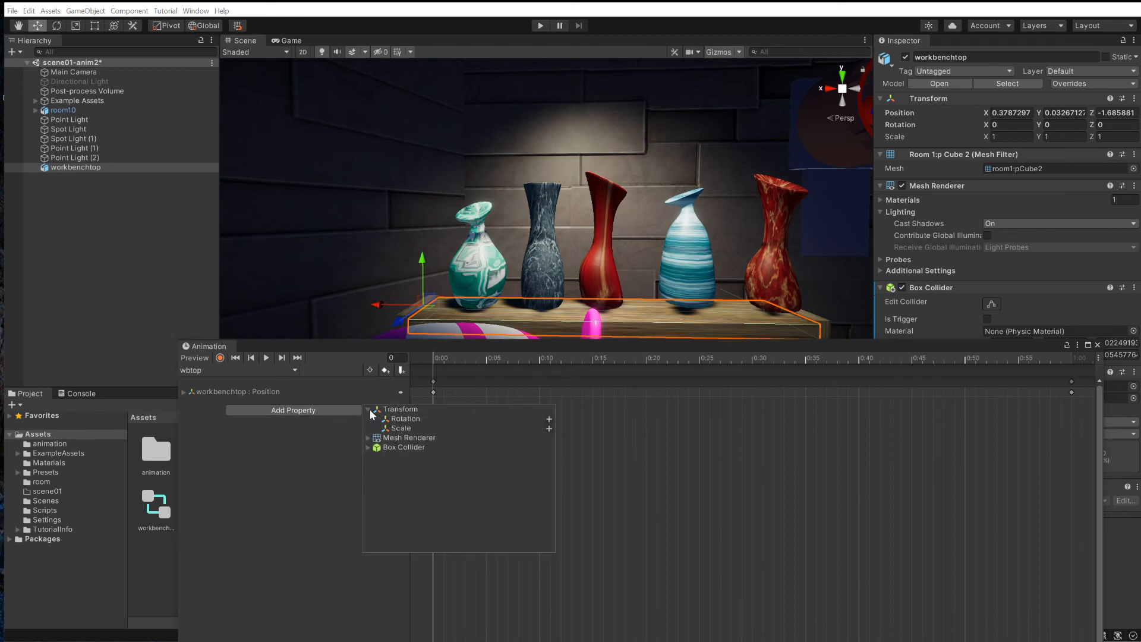
pyautogui.click(548, 419)
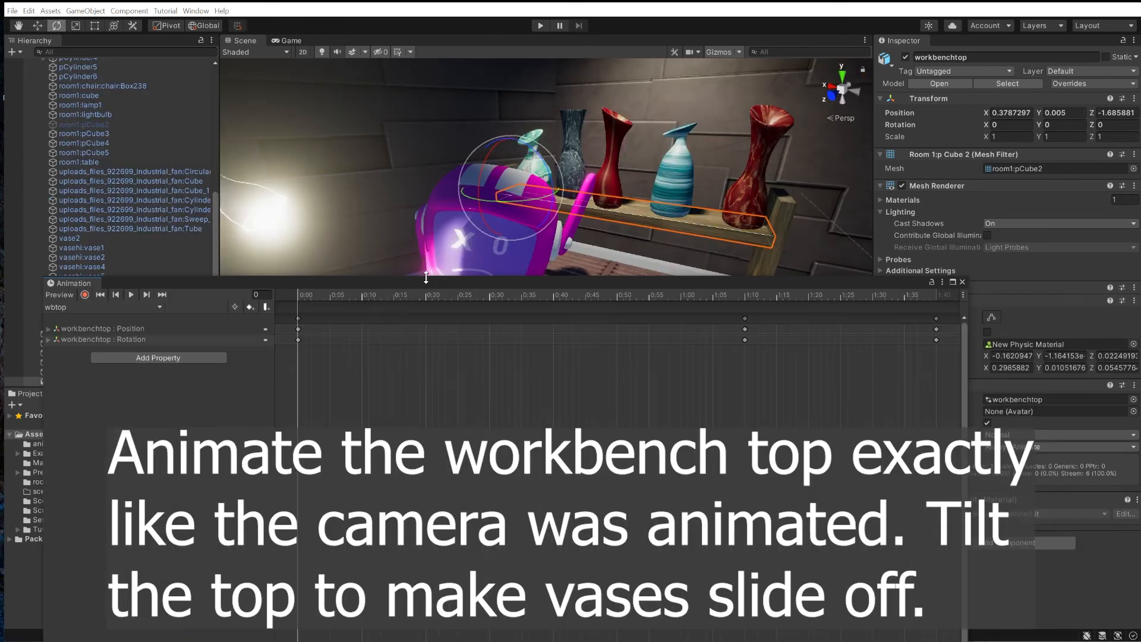
# Tilt workbenchtop to a Z rotation of about 13.3 at frame 100, keyframe it, and end the play-mode test
pyautogui.moveTo(302, 292); pyautogui.dragTo(936, 311)
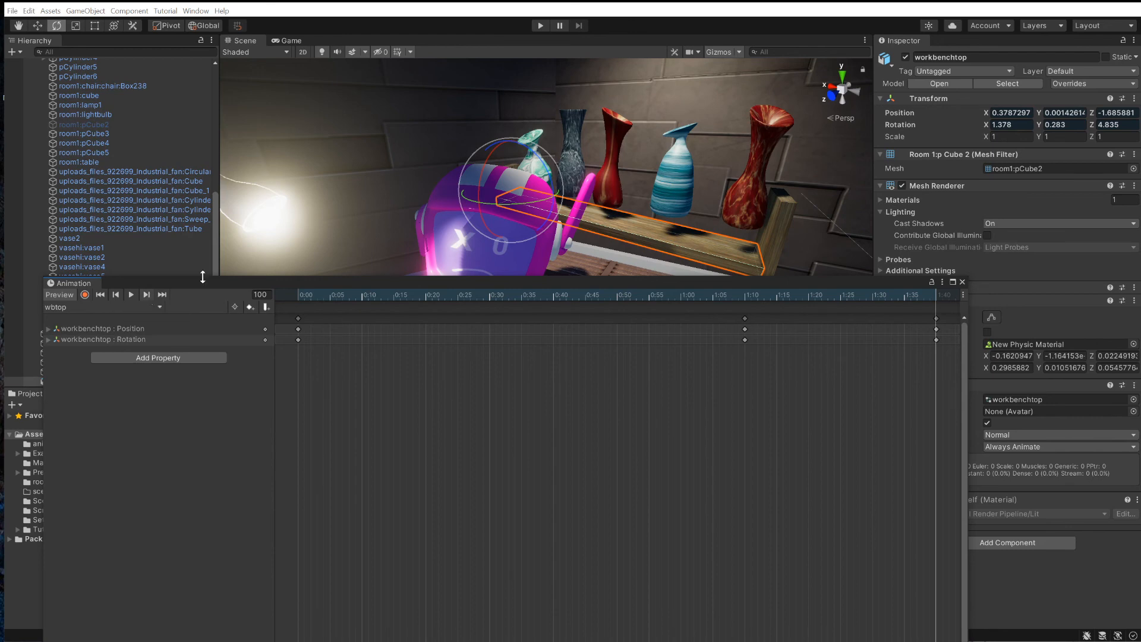
pyautogui.moveTo(542, 166); pyautogui.dragTo(550, 175)
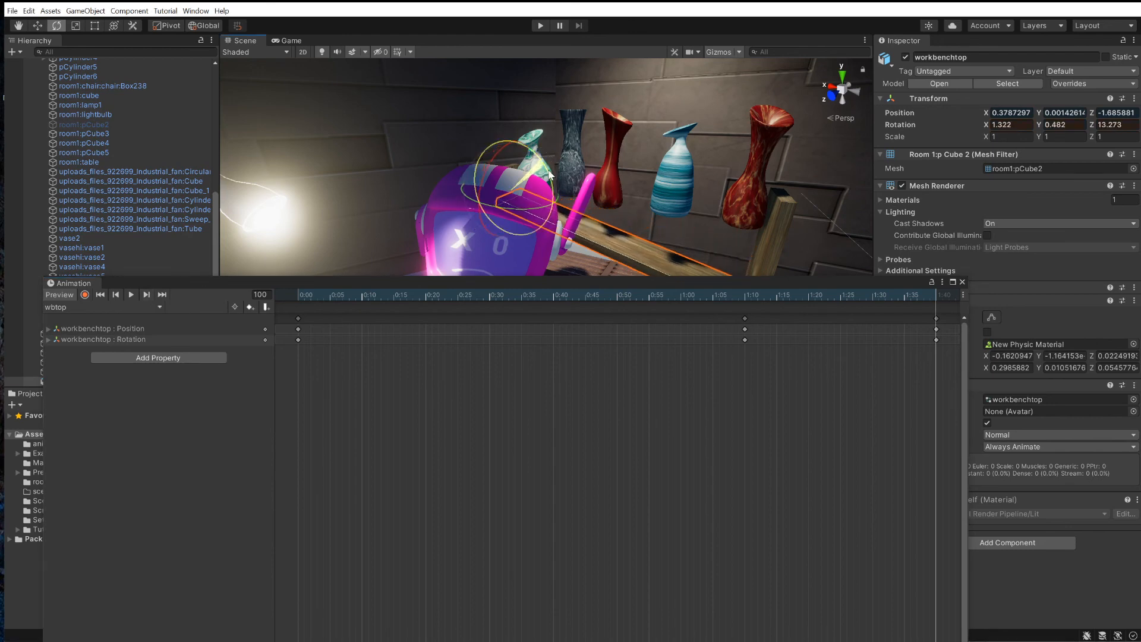
pyautogui.click(249, 308)
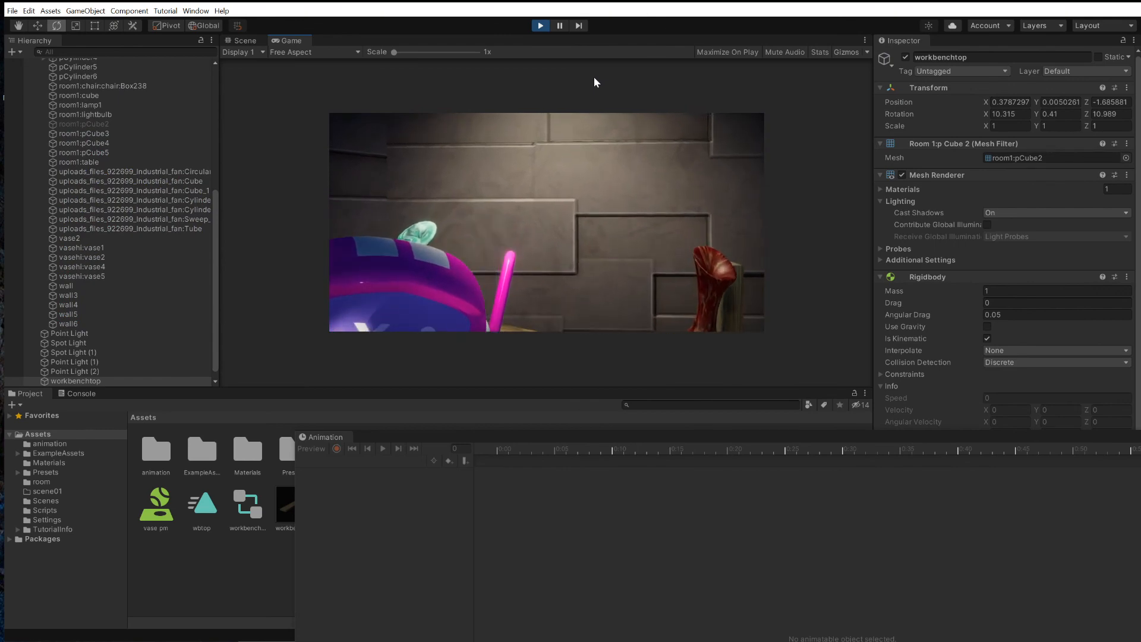
pyautogui.click(540, 25)
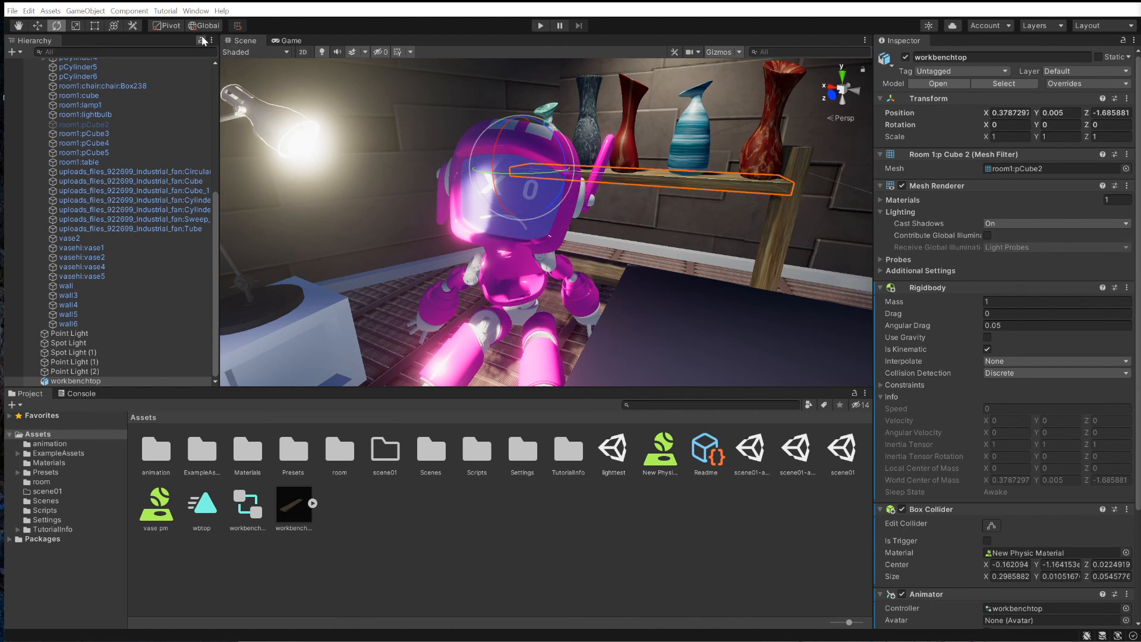
# Enable Preview Packages in the Package Manager's advanced project settings and accept the notice
pyautogui.click(193, 12)
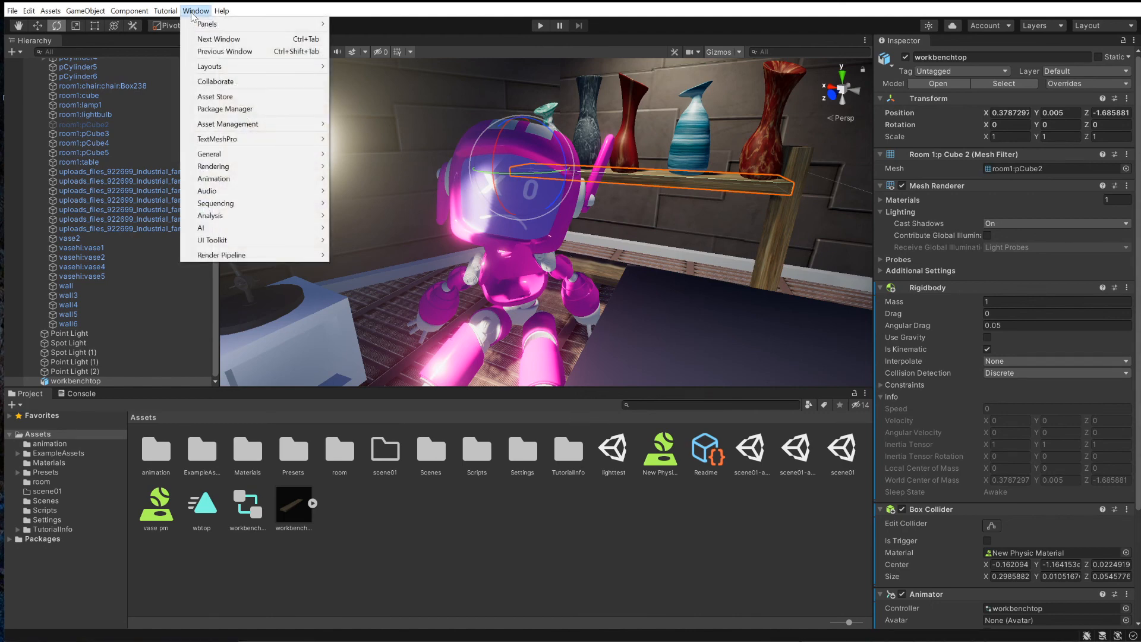
pyautogui.click(222, 109)
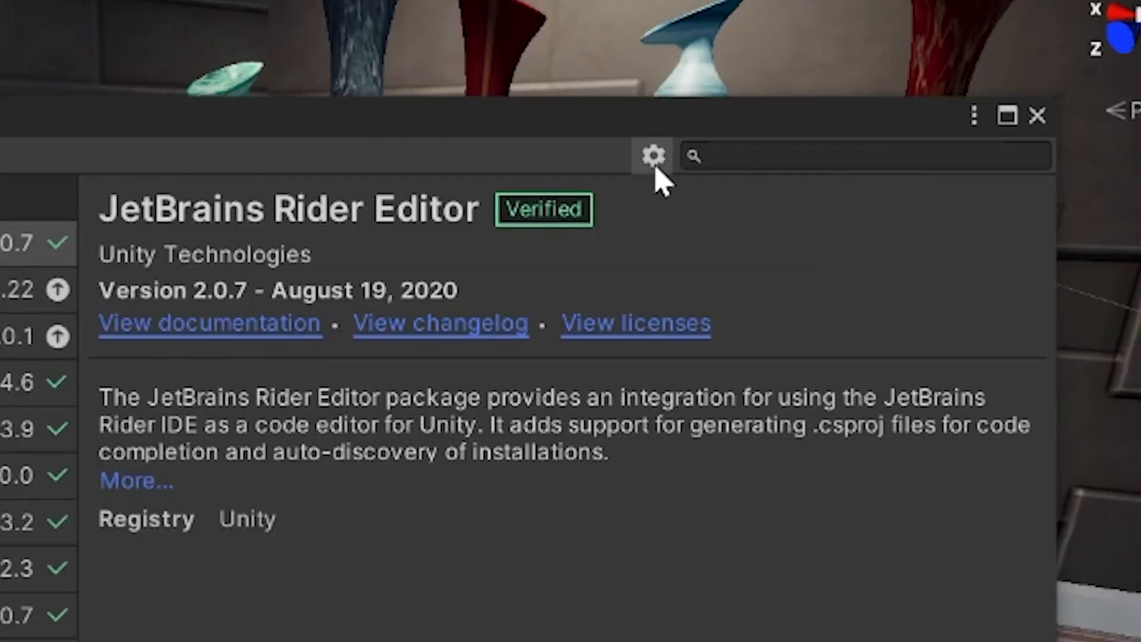
pyautogui.click(654, 157)
pyautogui.click(718, 147)
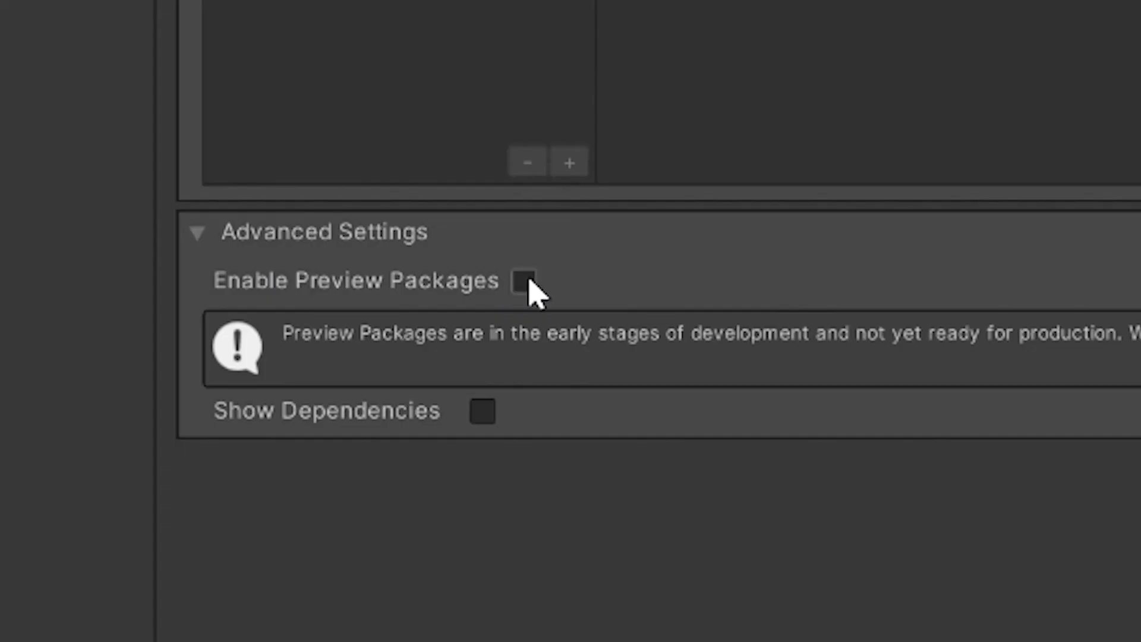
pyautogui.click(384, 285)
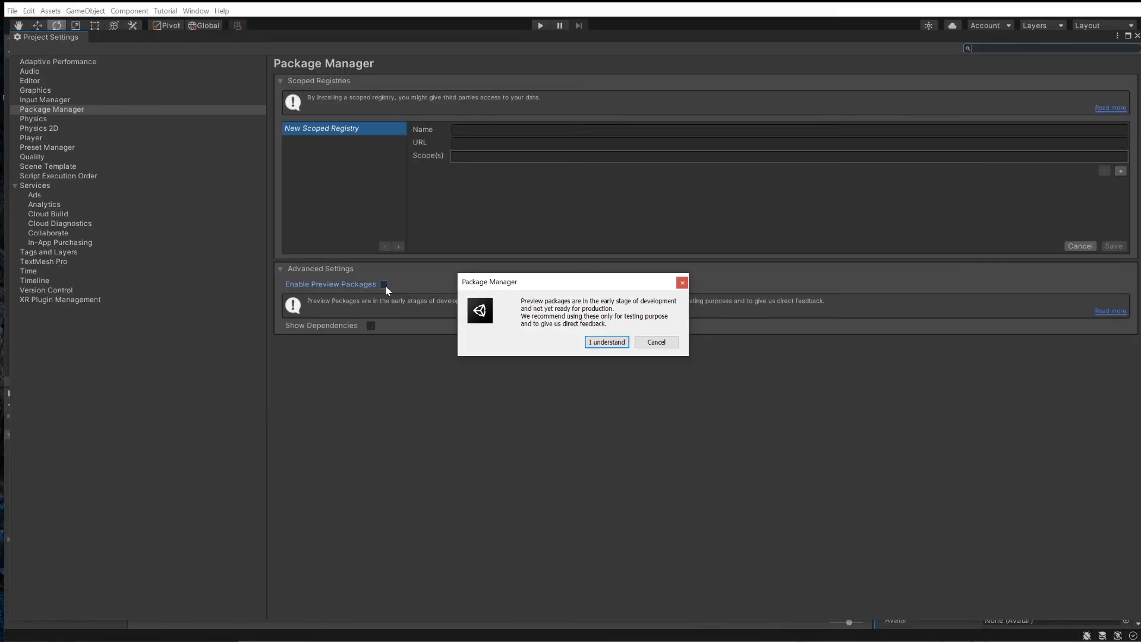
pyautogui.click(606, 342)
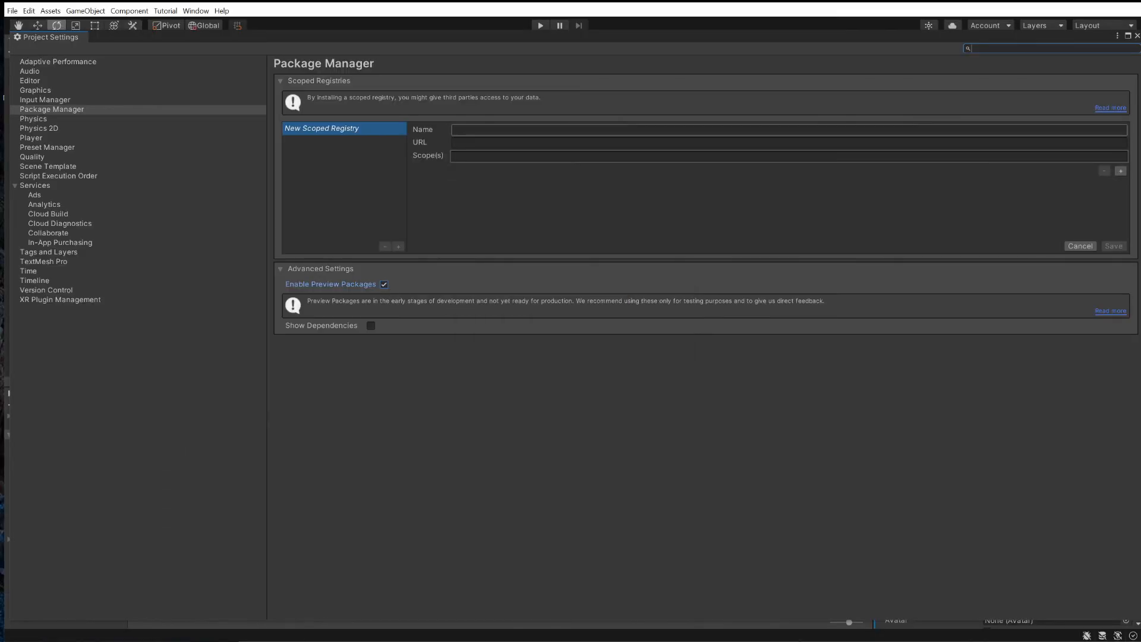
pyautogui.click(1136, 36)
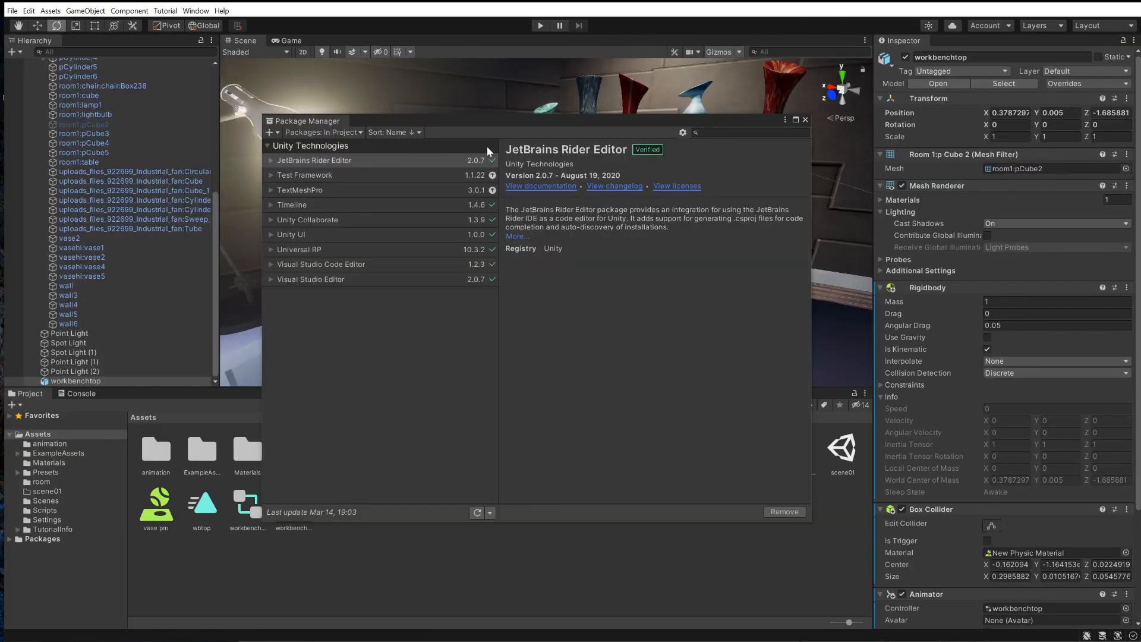
# Find the Unity Recorder package in the Unity Registry by searching "record" and install it
pyautogui.click(355, 133)
pyautogui.click(340, 147)
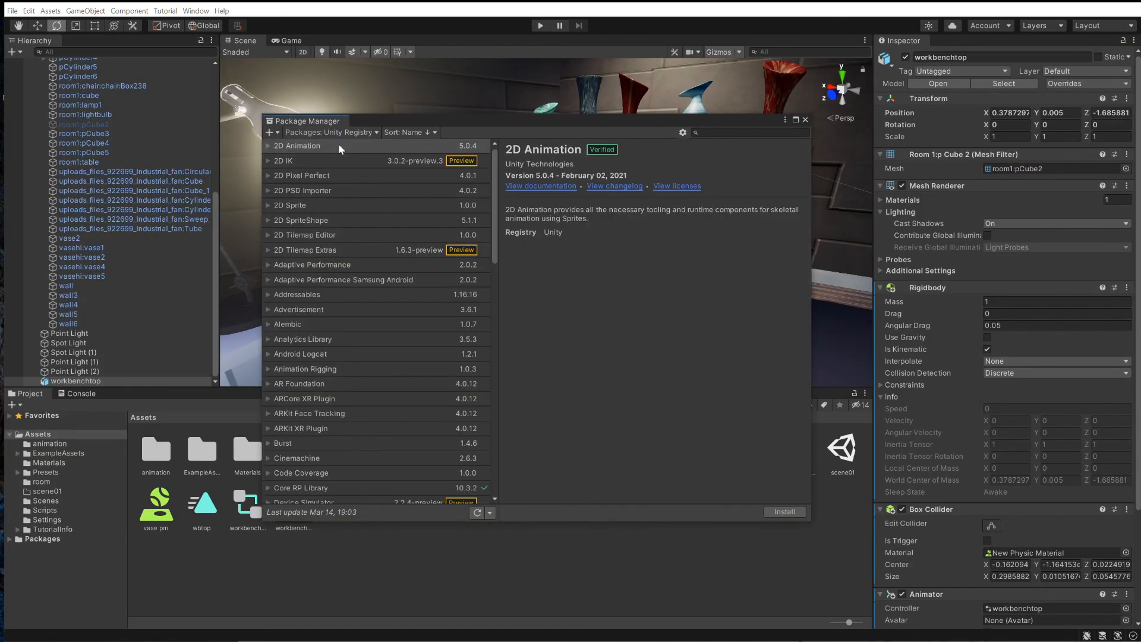
pyautogui.click(715, 133)
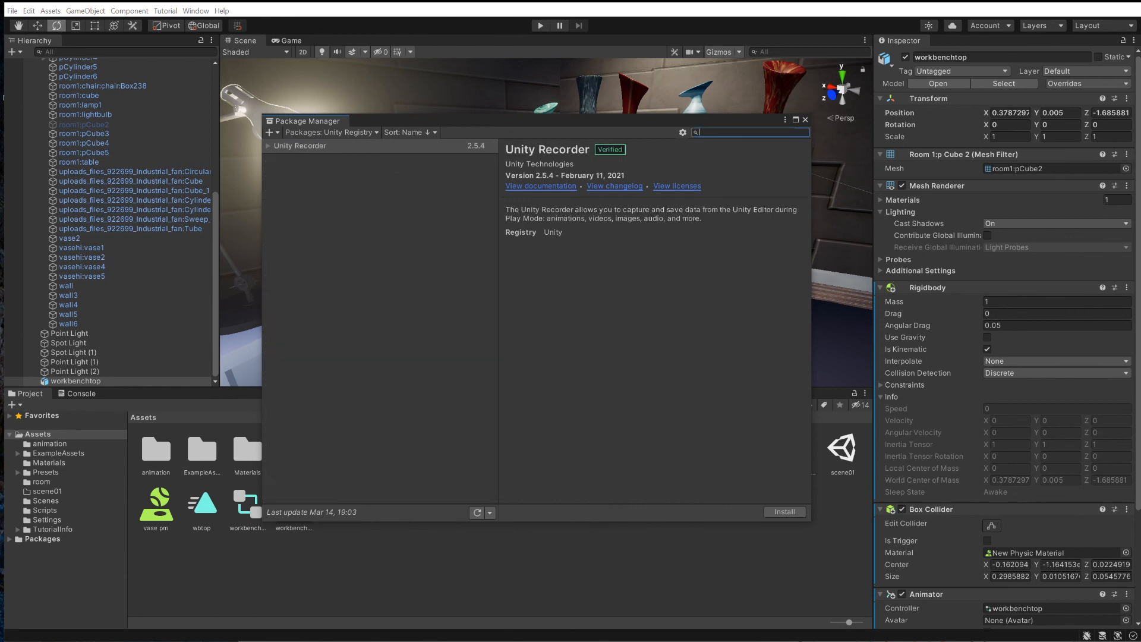
pyautogui.write('re')
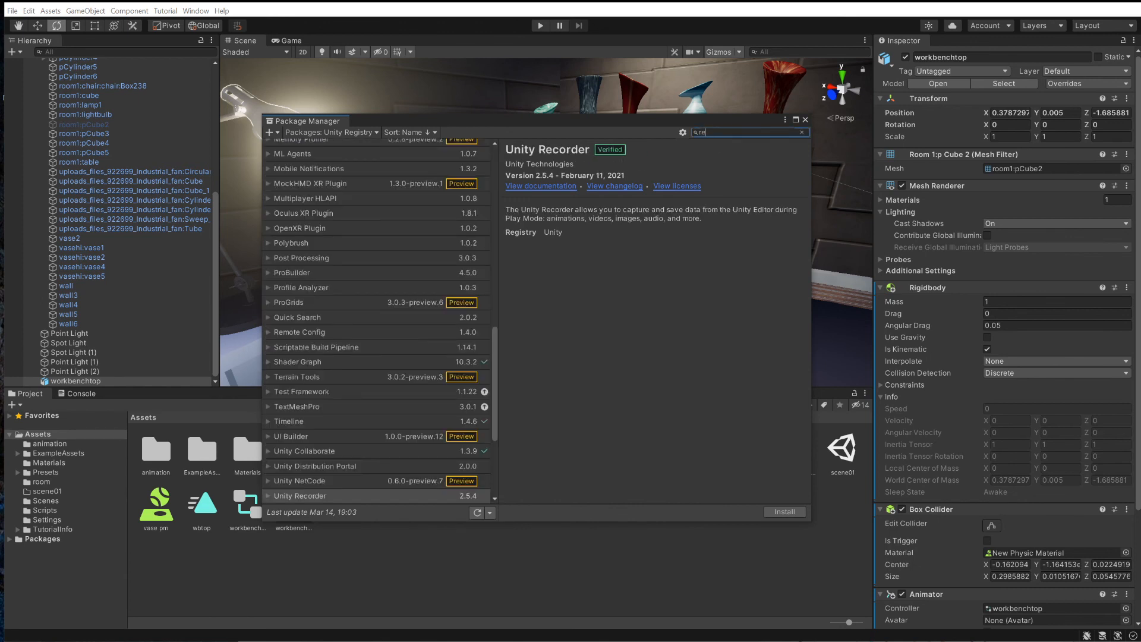
pyautogui.write('cord')
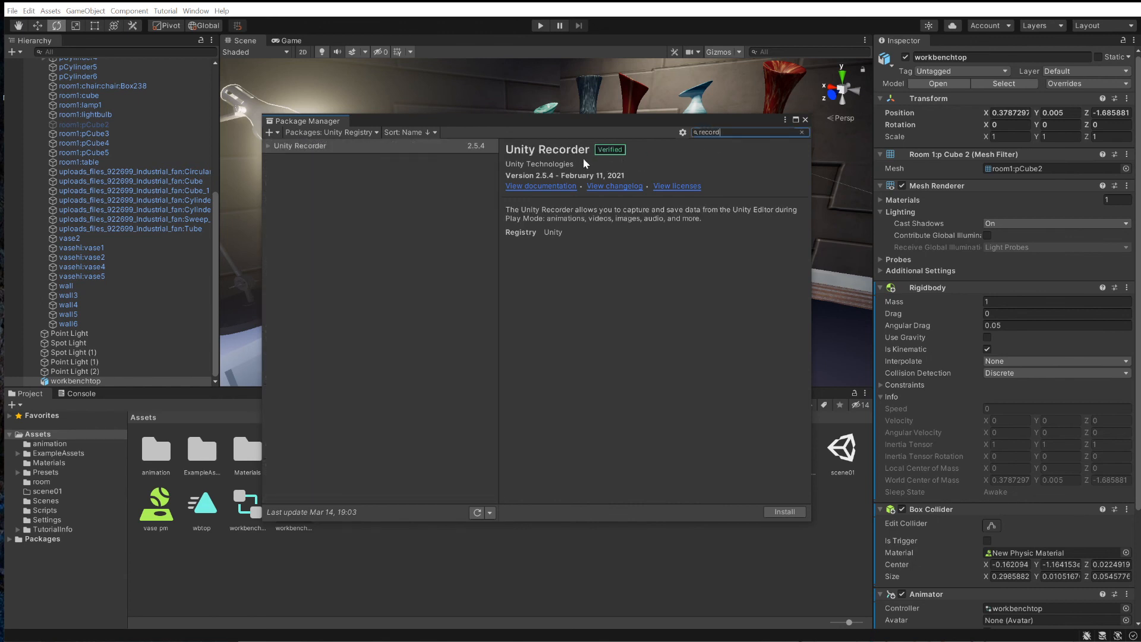
pyautogui.click(782, 512)
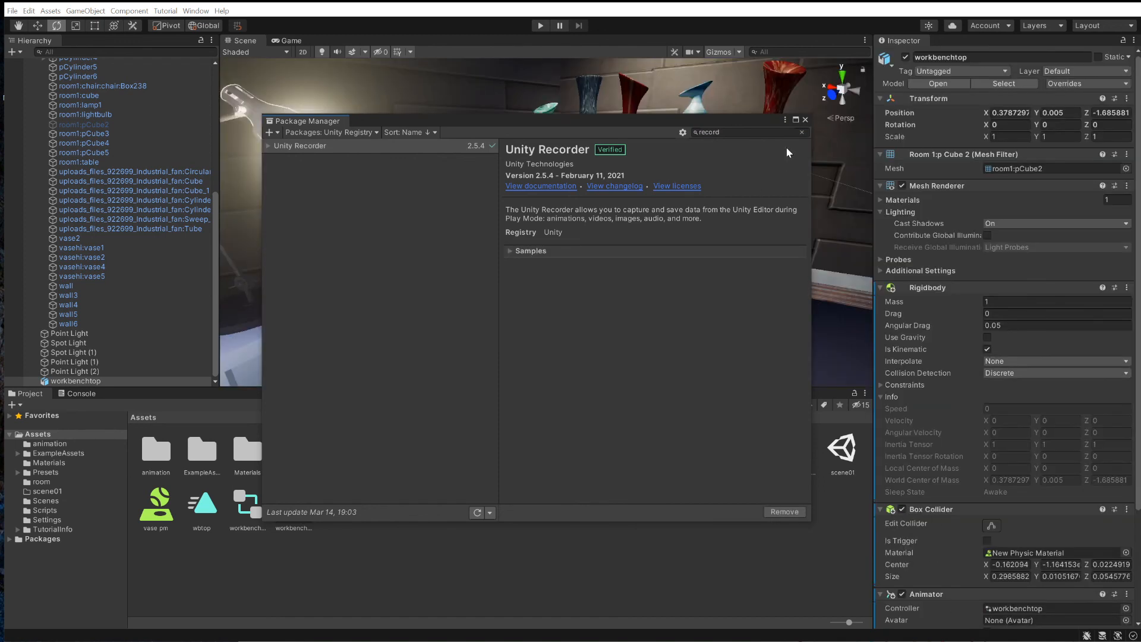
pyautogui.click(805, 120)
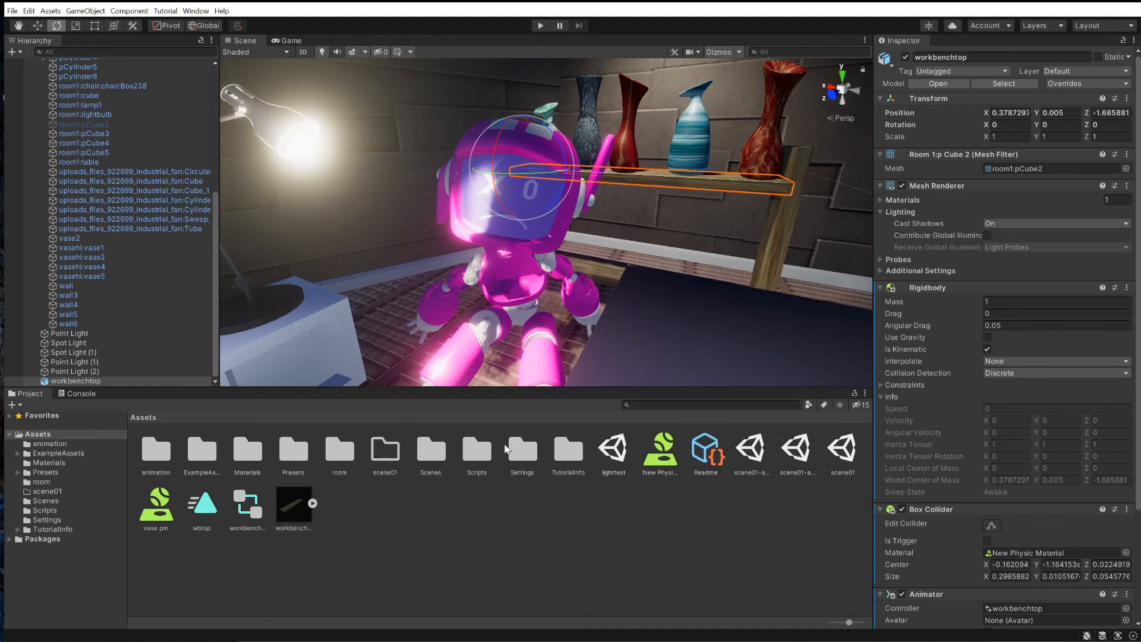
# Open the Main Camera's cameramain animation clip and scrub its timeline to frame 11 to examine the camera movement
pyautogui.scroll(8, 181, 112)
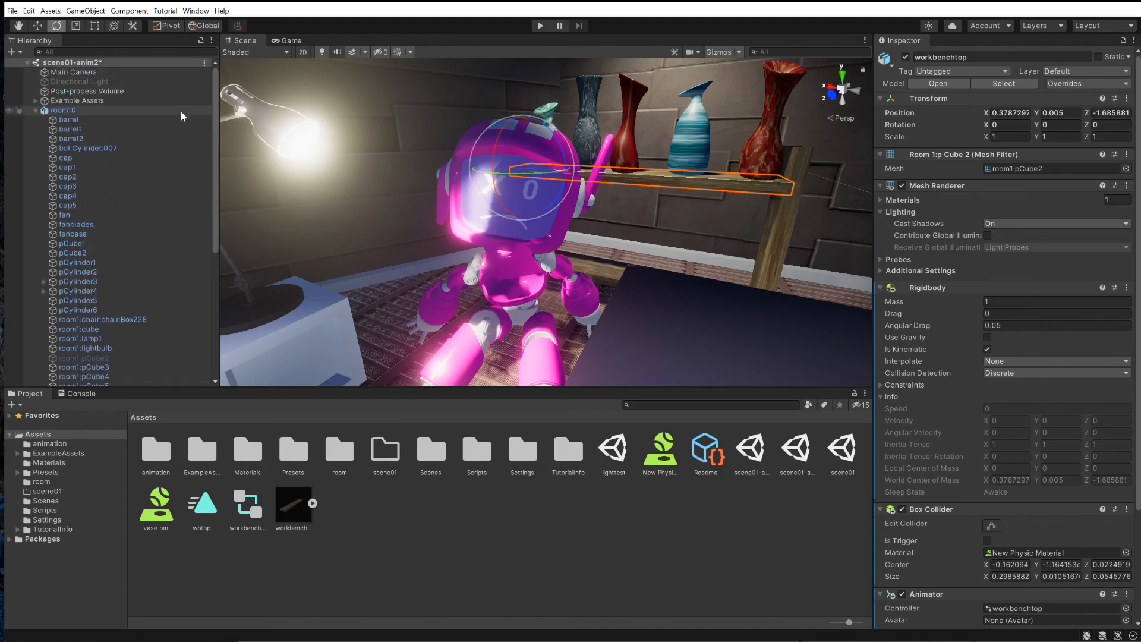
pyautogui.click(117, 73)
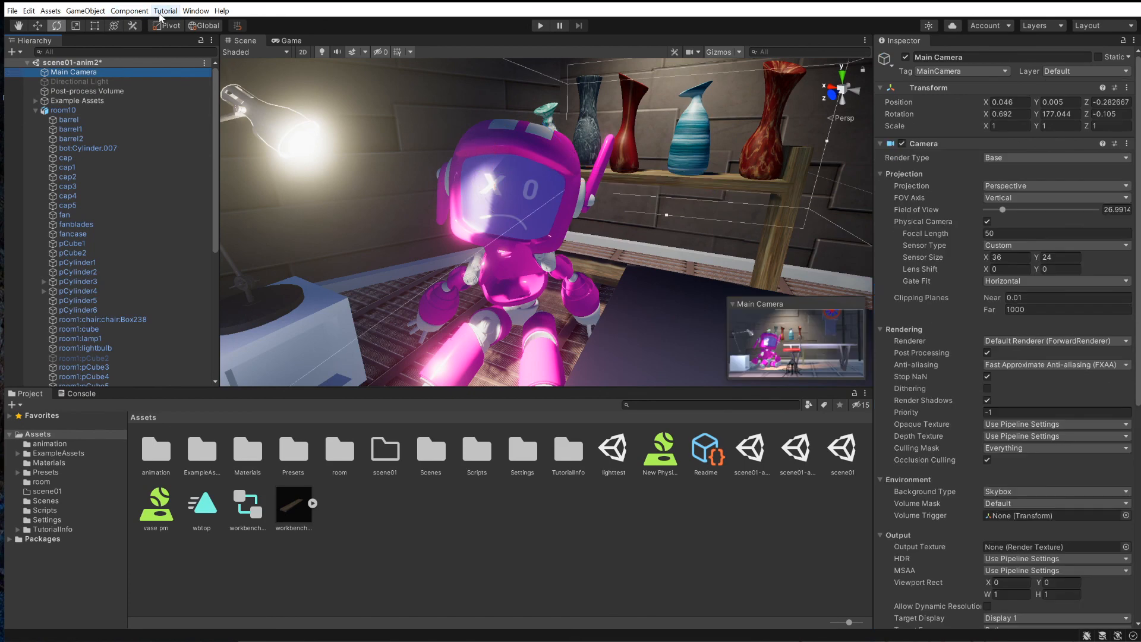
pyautogui.click(191, 11)
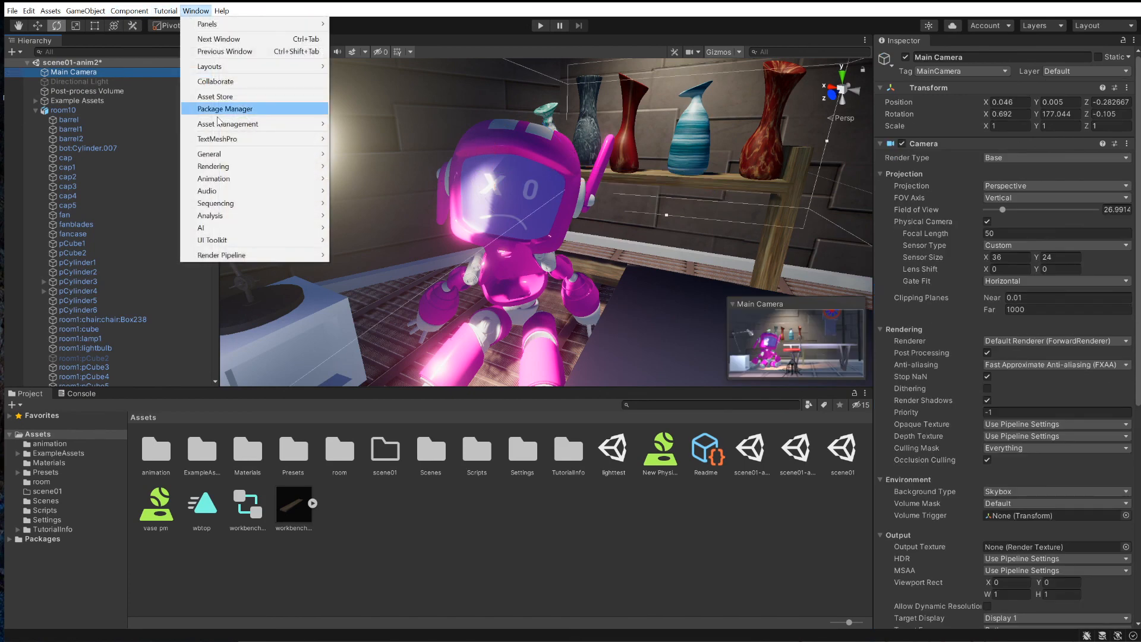
pyautogui.moveTo(226, 158)
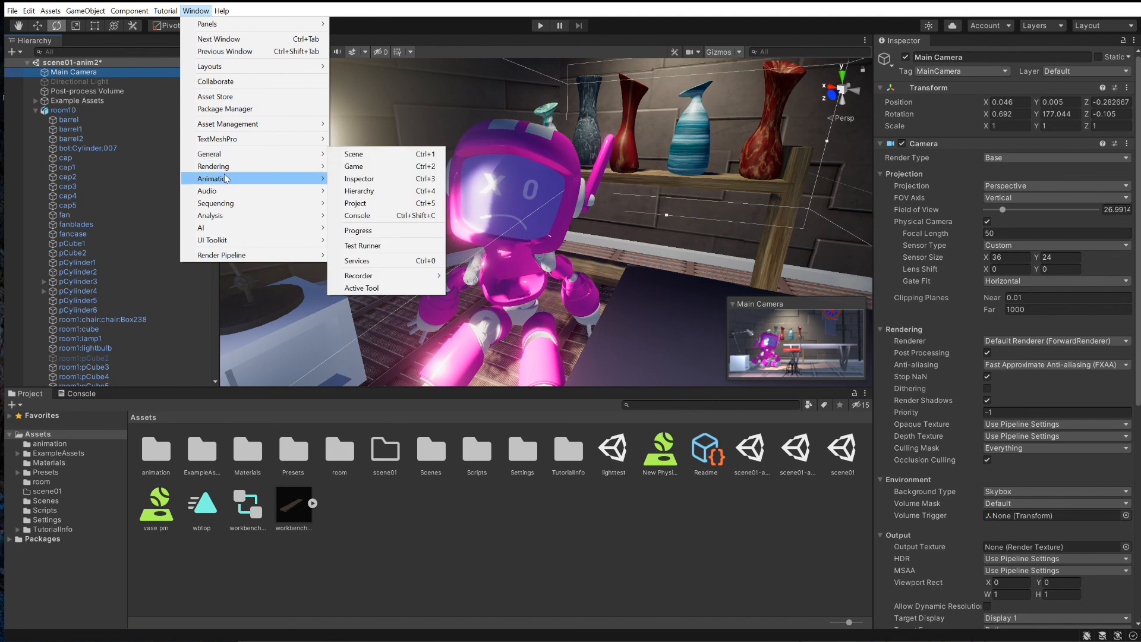
pyautogui.moveTo(229, 179)
pyautogui.click(364, 178)
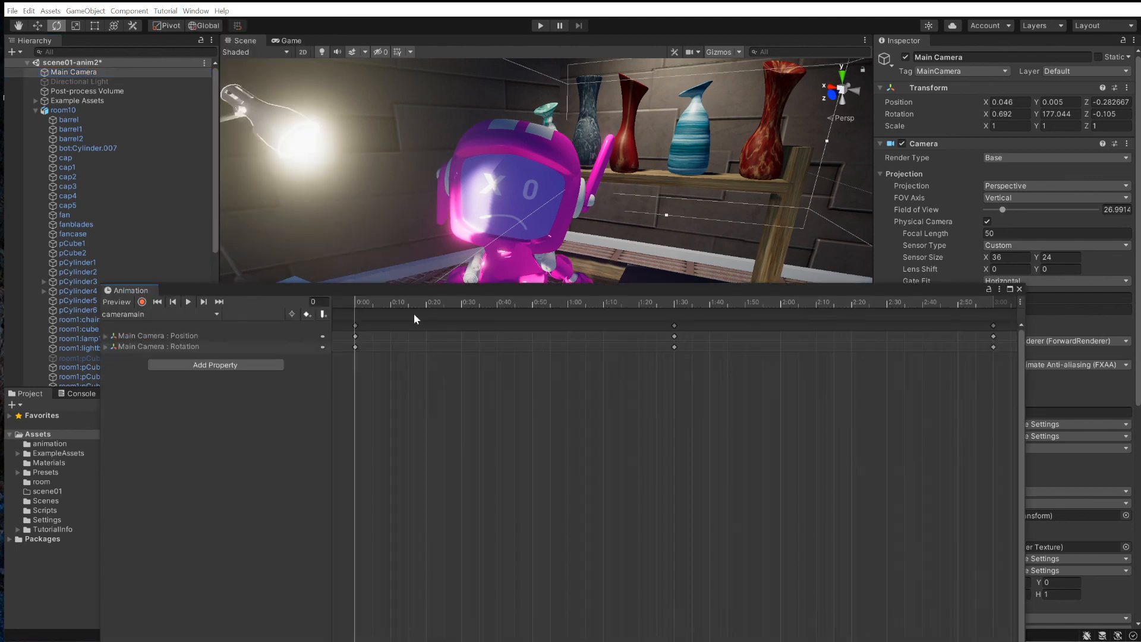
pyautogui.moveTo(351, 302); pyautogui.dragTo(414, 416)
pyautogui.click(95, 73)
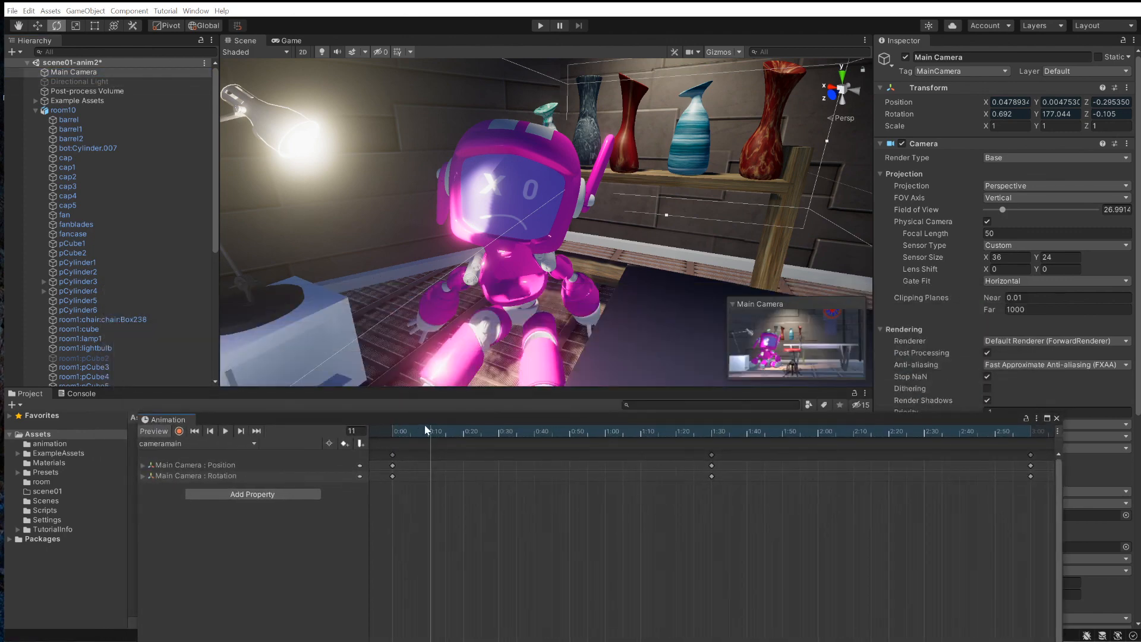
# Go to frame 180 of the cameramain clip and lower the Main Camera along the Y axis
pyautogui.click(463, 431)
pyautogui.moveTo(550, 438); pyautogui.dragTo(1032, 464)
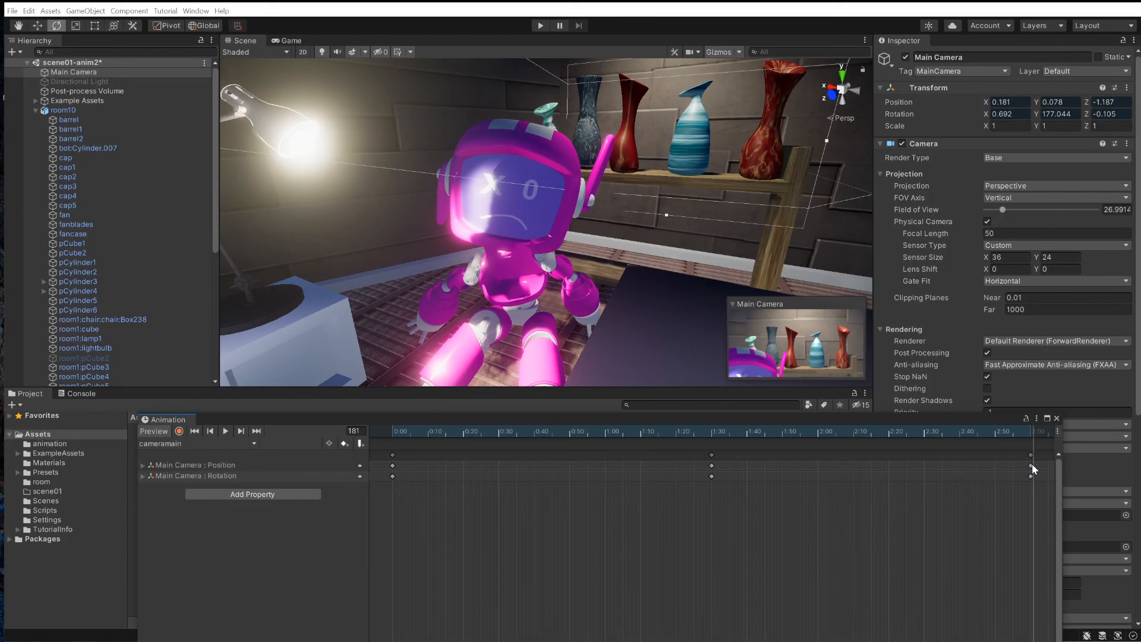
pyautogui.click(210, 431)
pyautogui.keyDown('alt'); pyautogui.moveTo(458, 251); pyautogui.dragTo(395, 259); pyautogui.keyUp('alt')
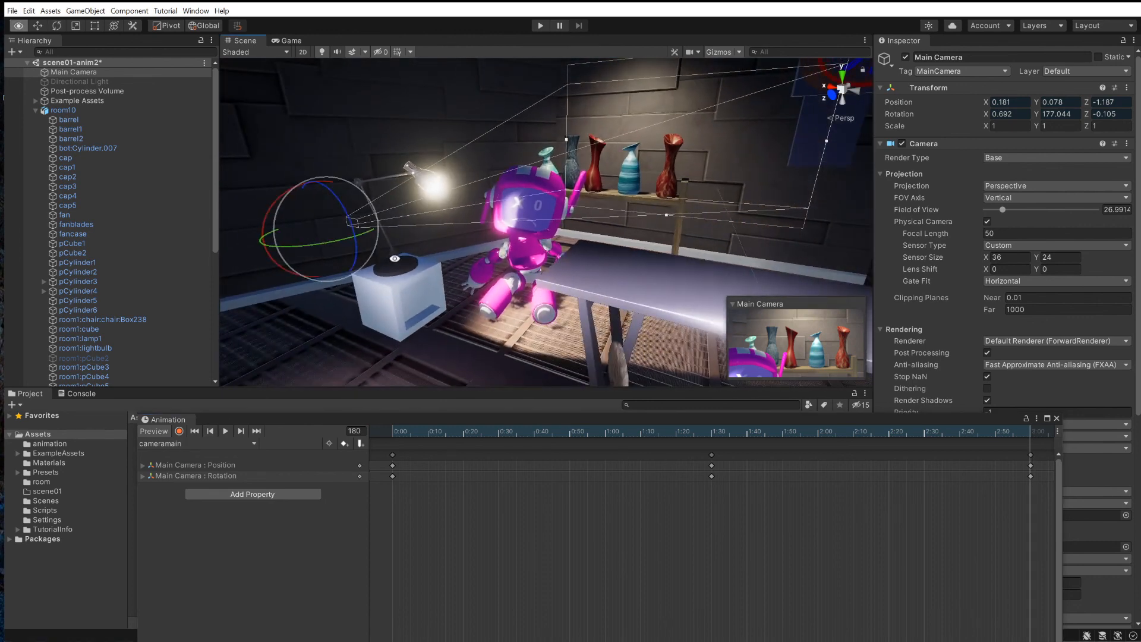
pyautogui.press('w')
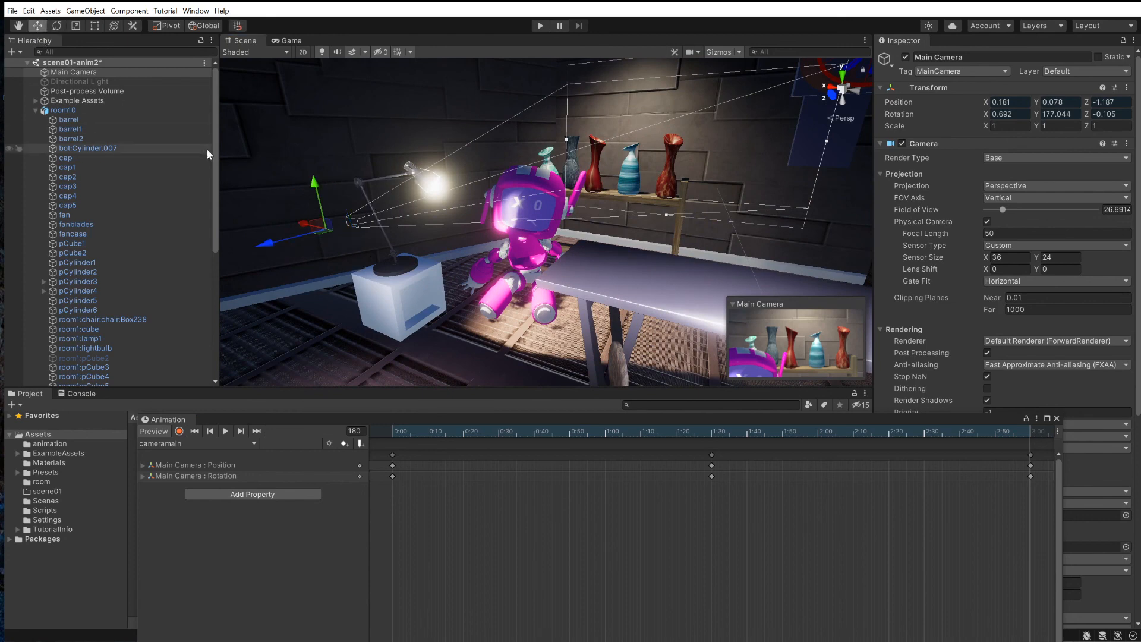
pyautogui.moveTo(313, 182); pyautogui.dragTo(319, 258)
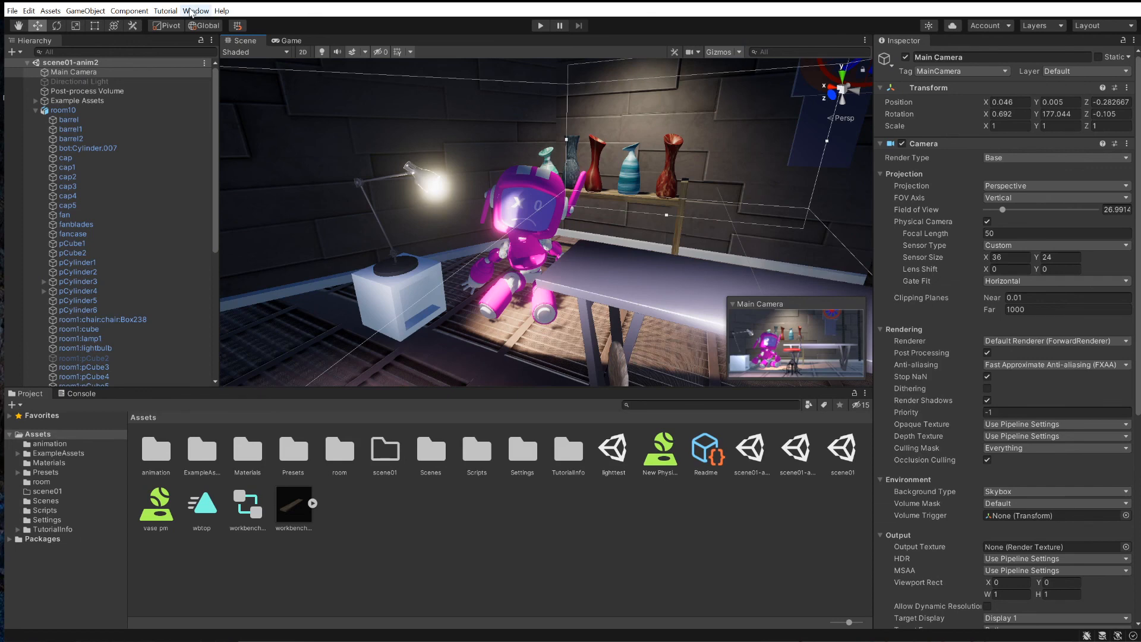
# Open the Recorder window and add a Movie recorder
pyautogui.click(196, 12)
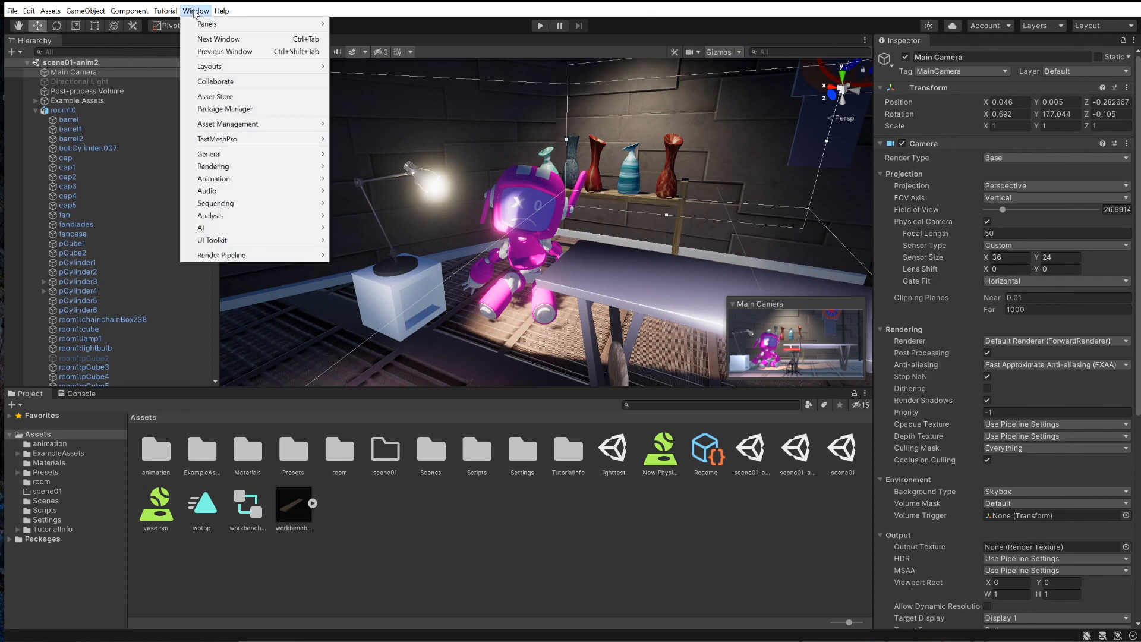
pyautogui.moveTo(288, 155)
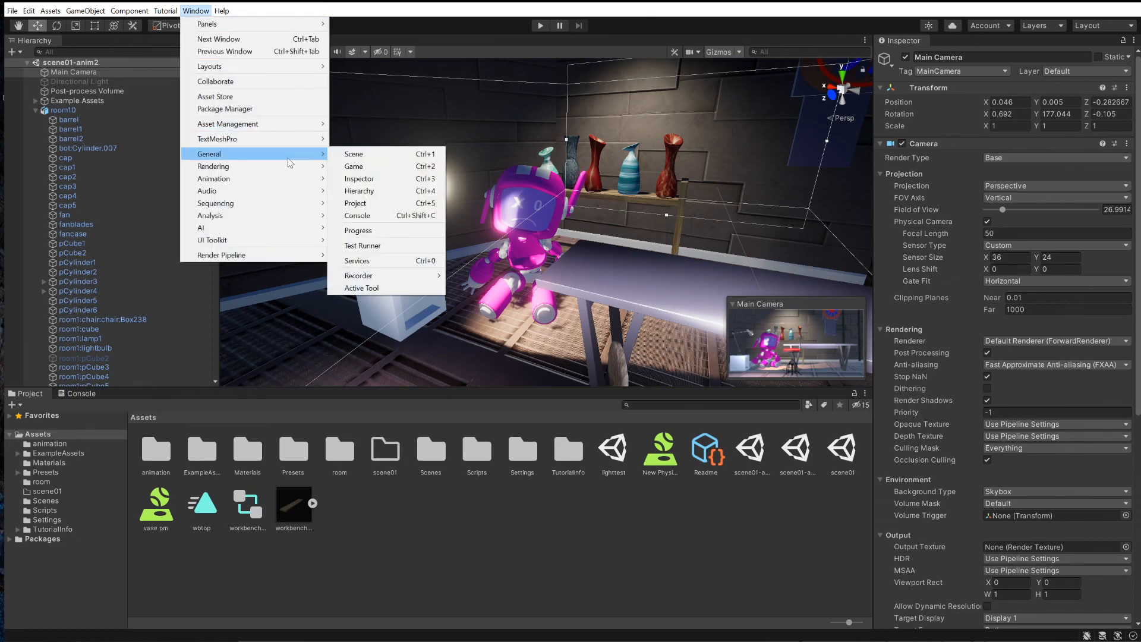
pyautogui.moveTo(583, 543)
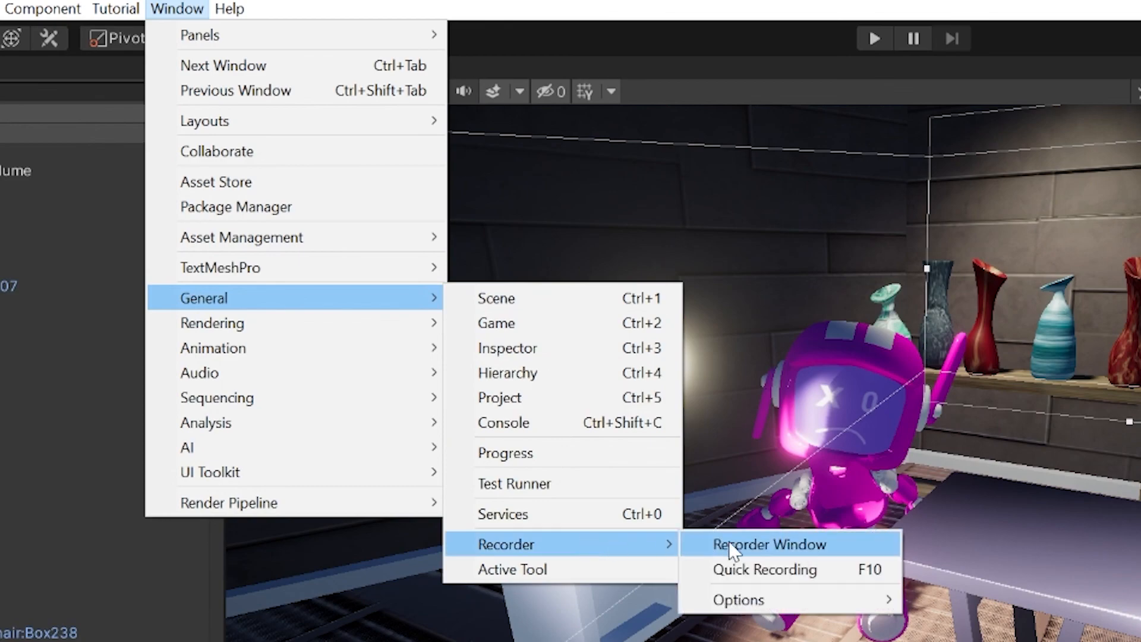
pyautogui.click(731, 544)
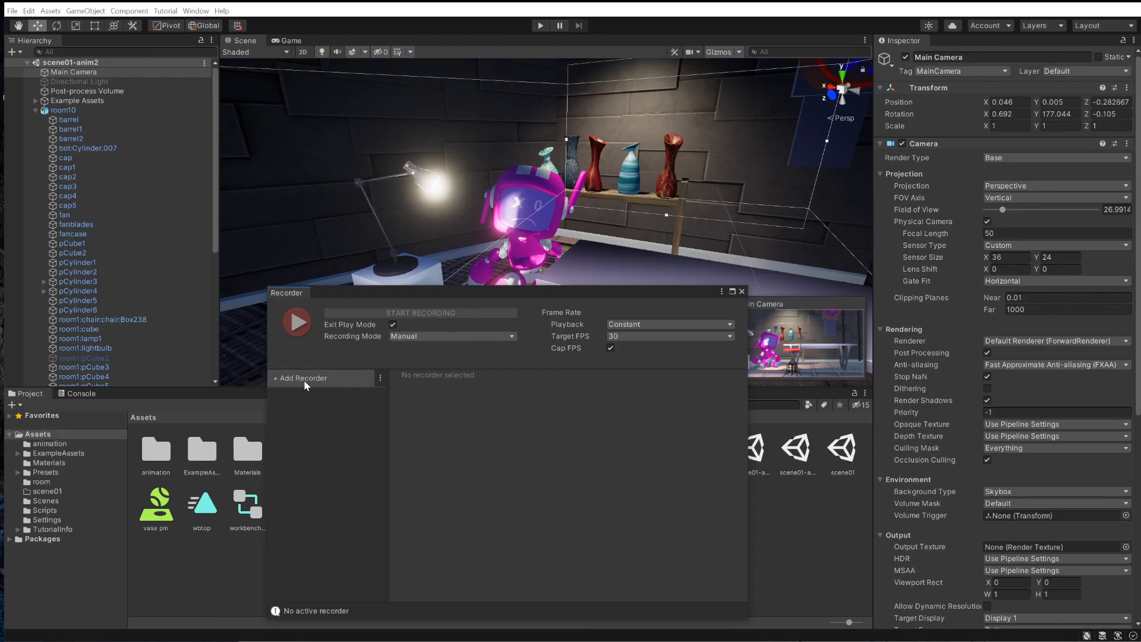
pyautogui.click(304, 382)
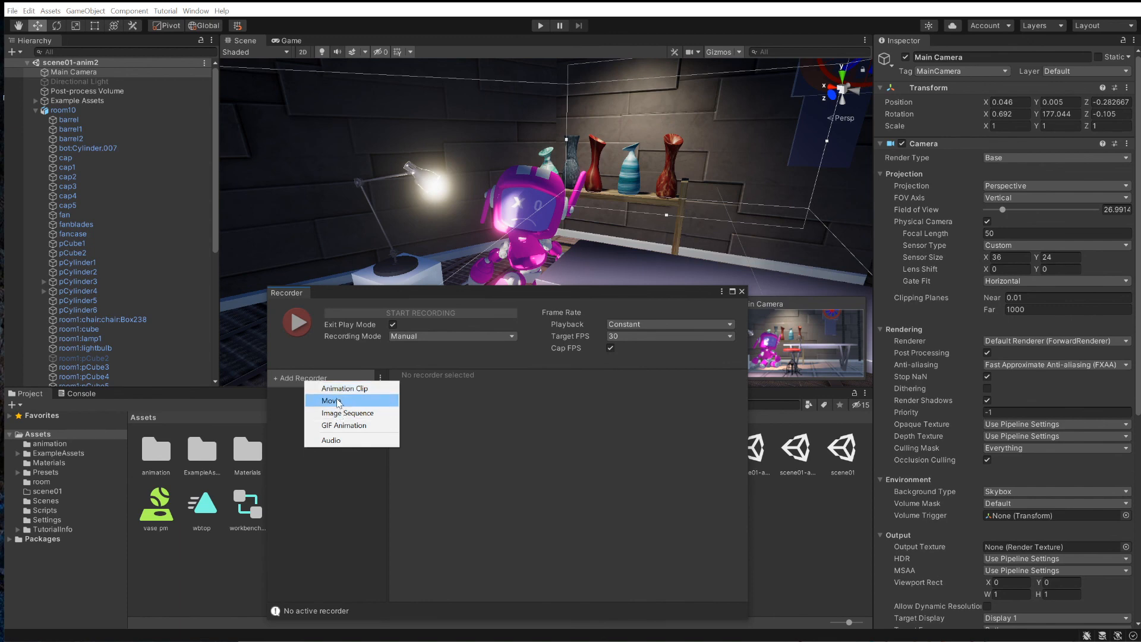
pyautogui.click(336, 399)
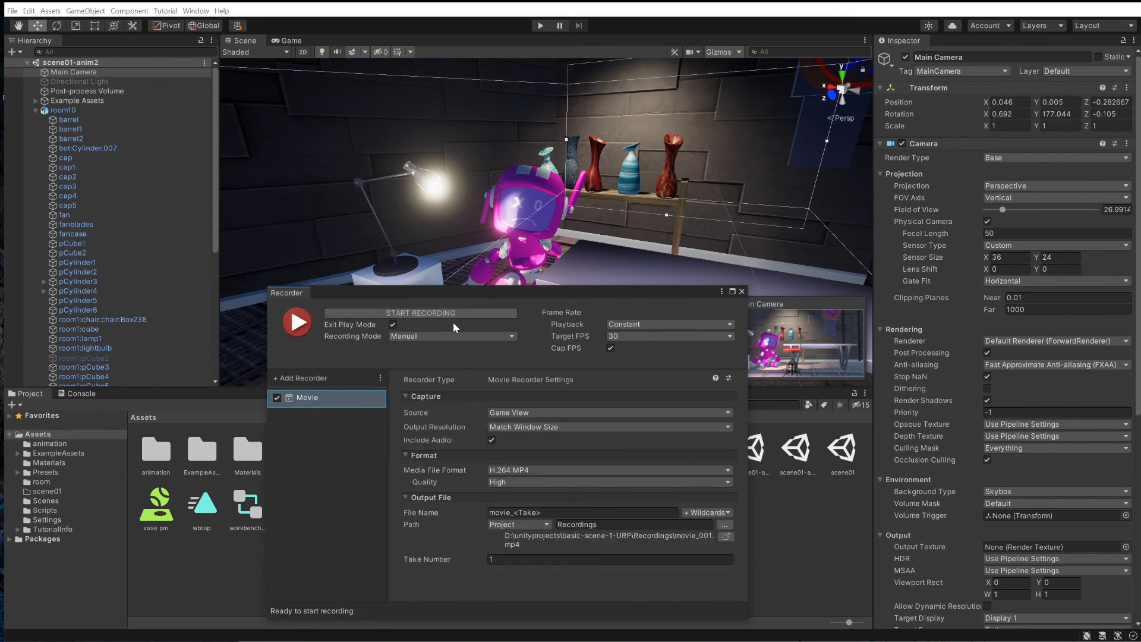
# Set the movie's file name to botlab_<Take> with the absolute output path D:/unityprojects, and start recording
pyautogui.moveTo(441, 291); pyautogui.dragTo(376, 210)
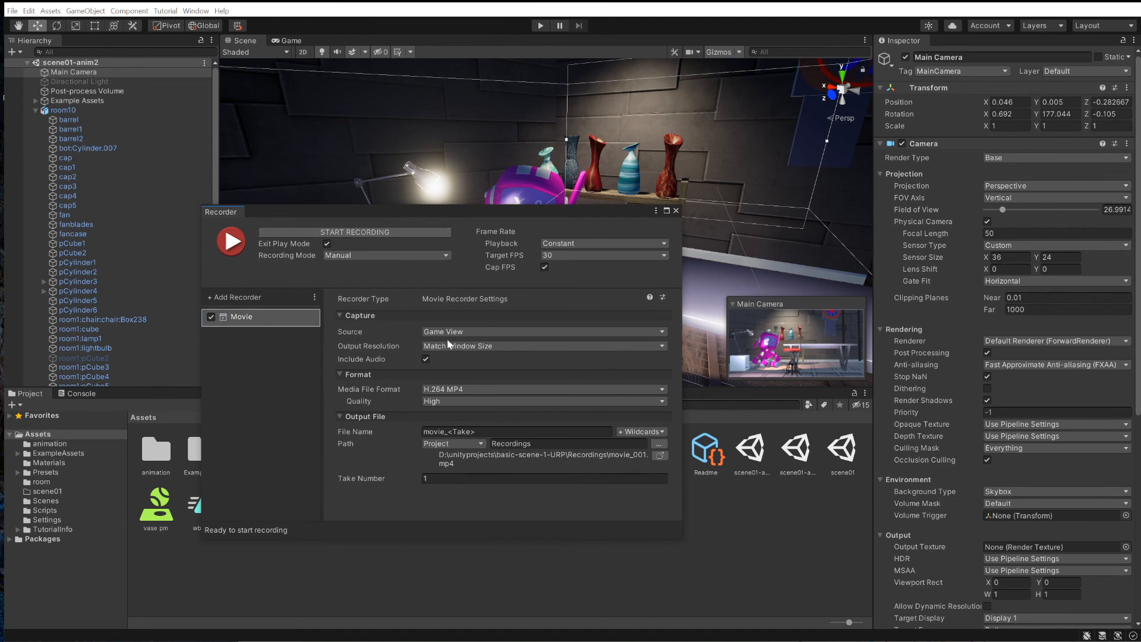
pyautogui.click(327, 244)
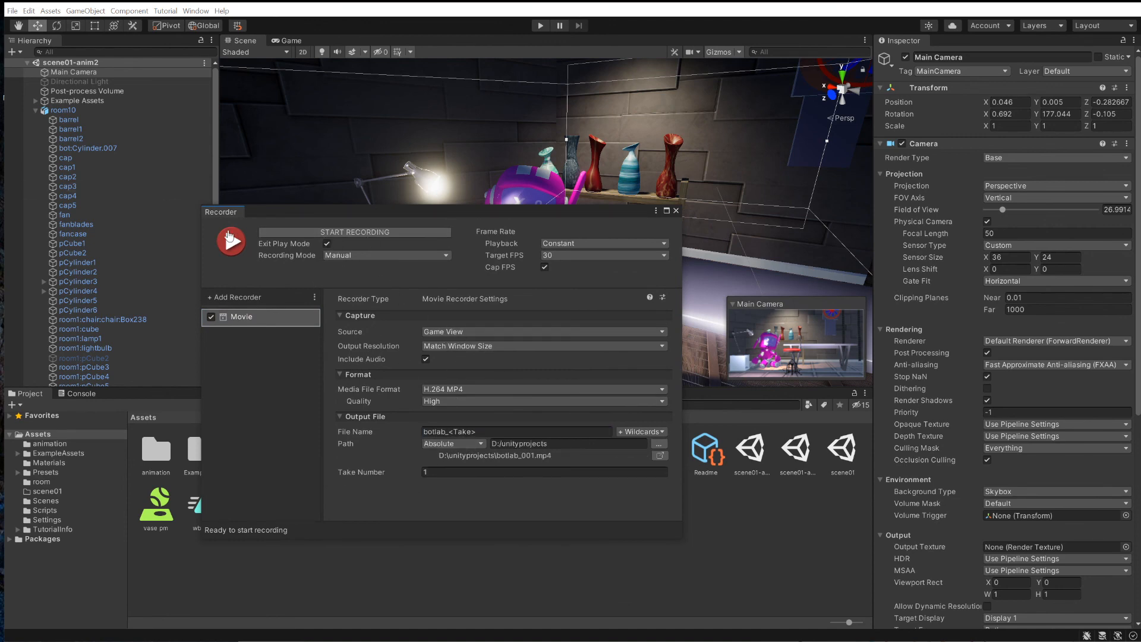
pyautogui.moveTo(270, 211); pyautogui.dragTo(272, 312)
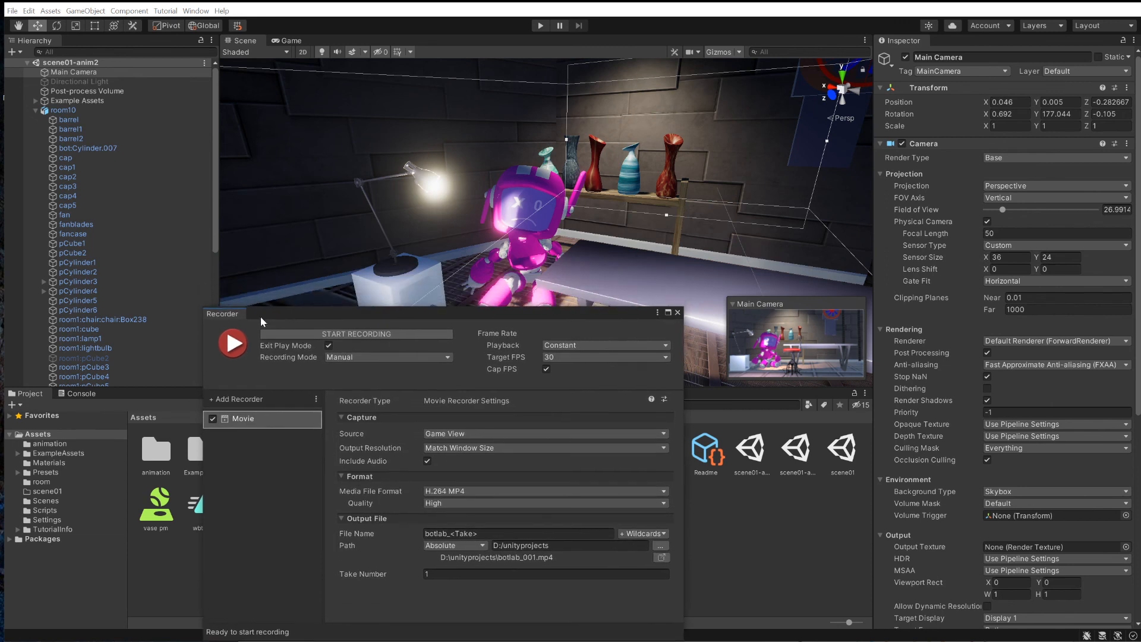
pyautogui.click(233, 343)
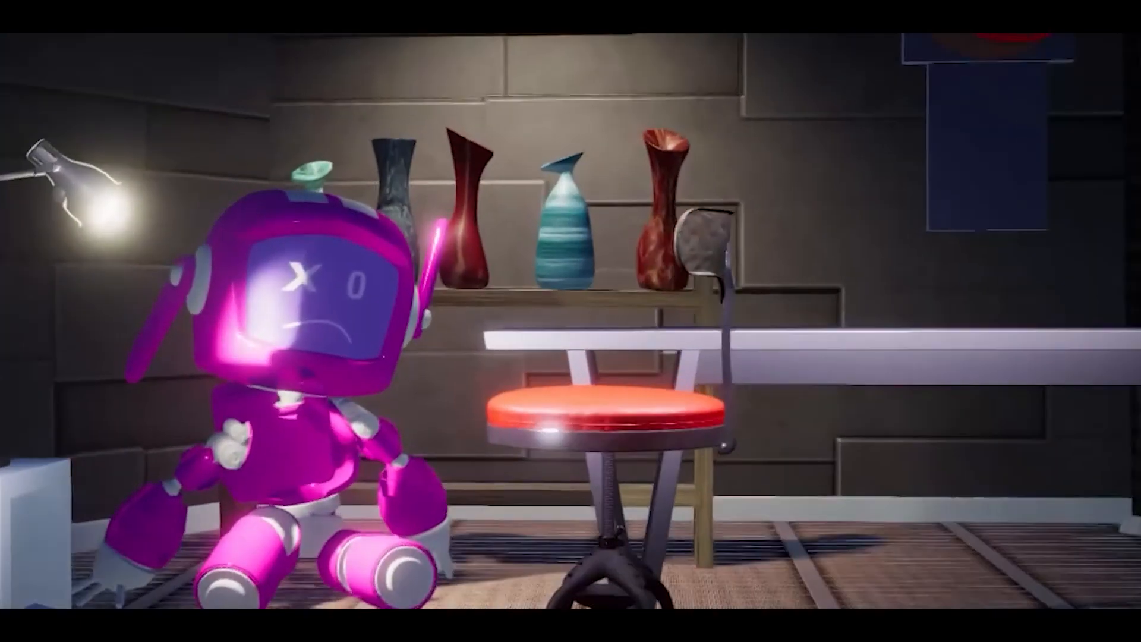